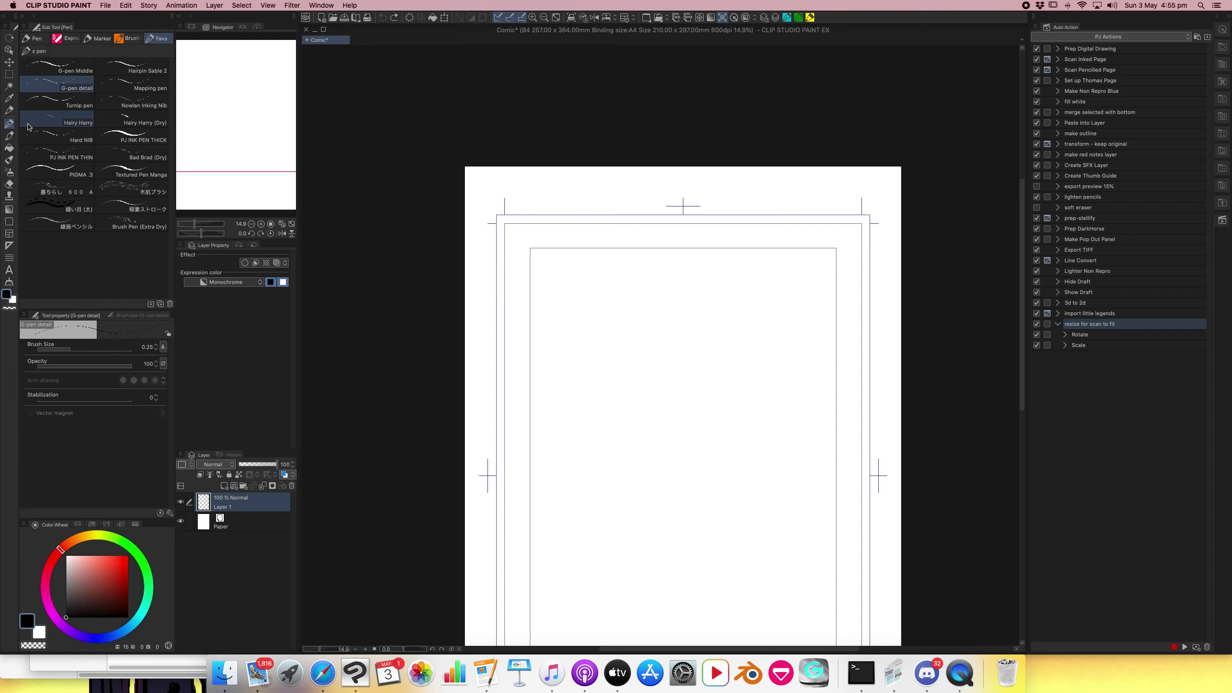
Set the expression color of Layer 1 to Gray.
scroll(654, 352, down, 3)
scroll(655, 352, right, 3)
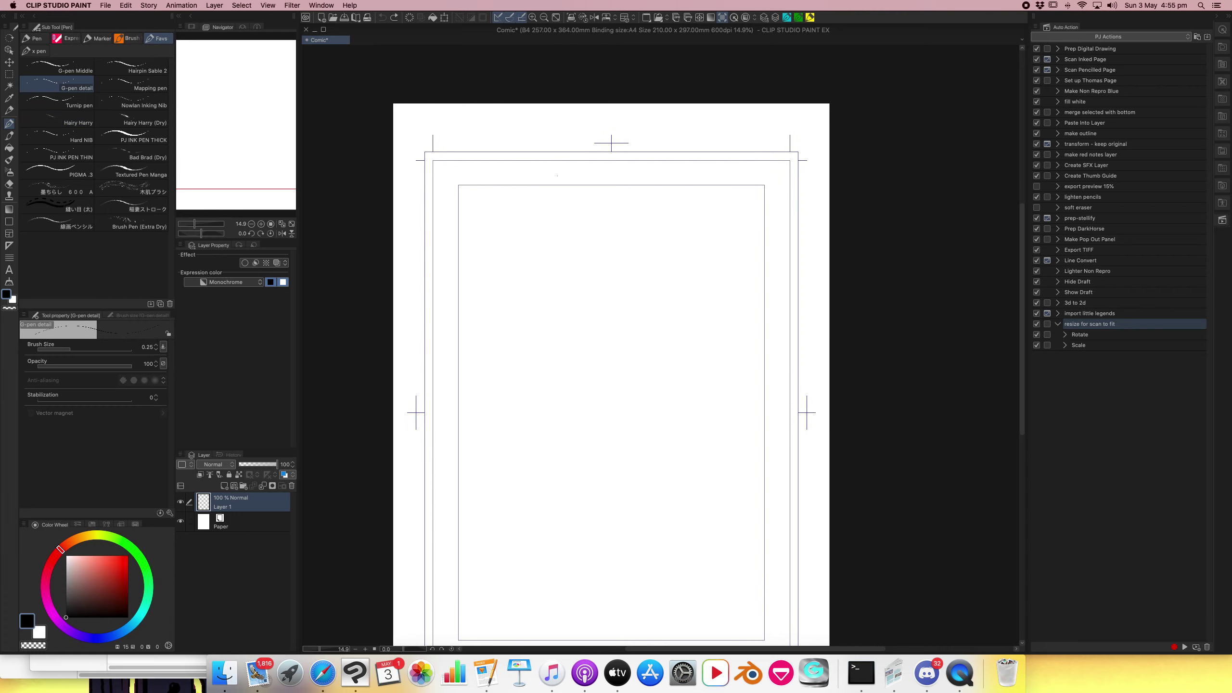
click(533, 17)
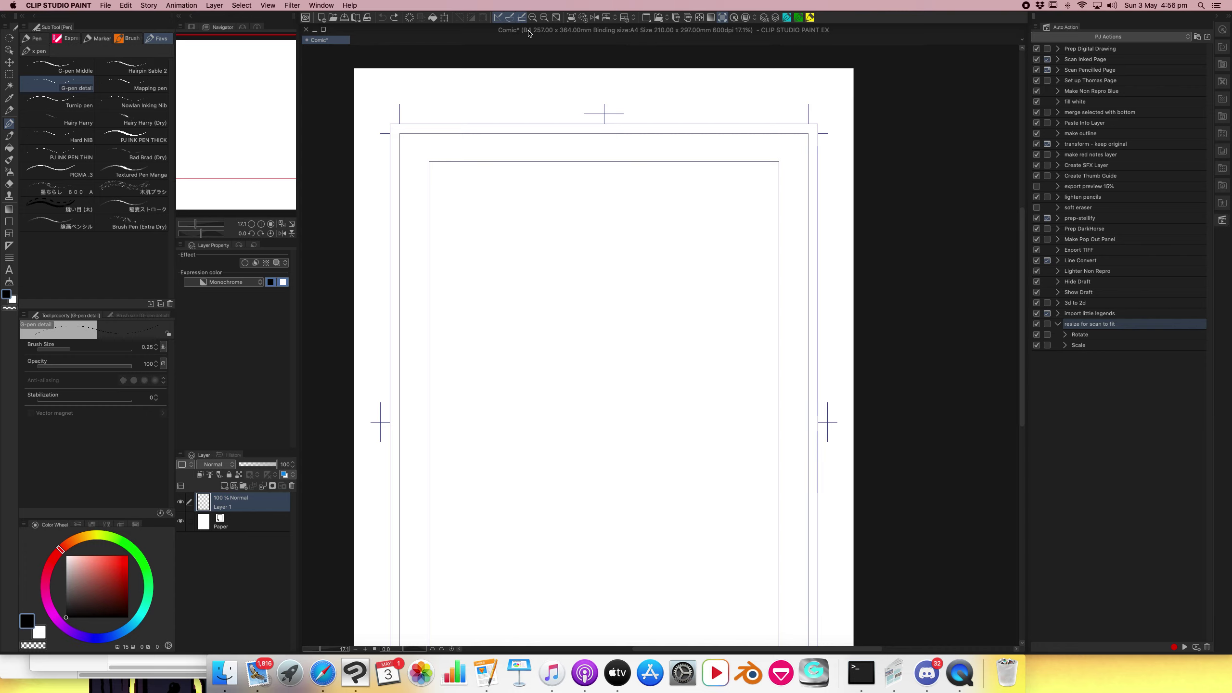
click(237, 282)
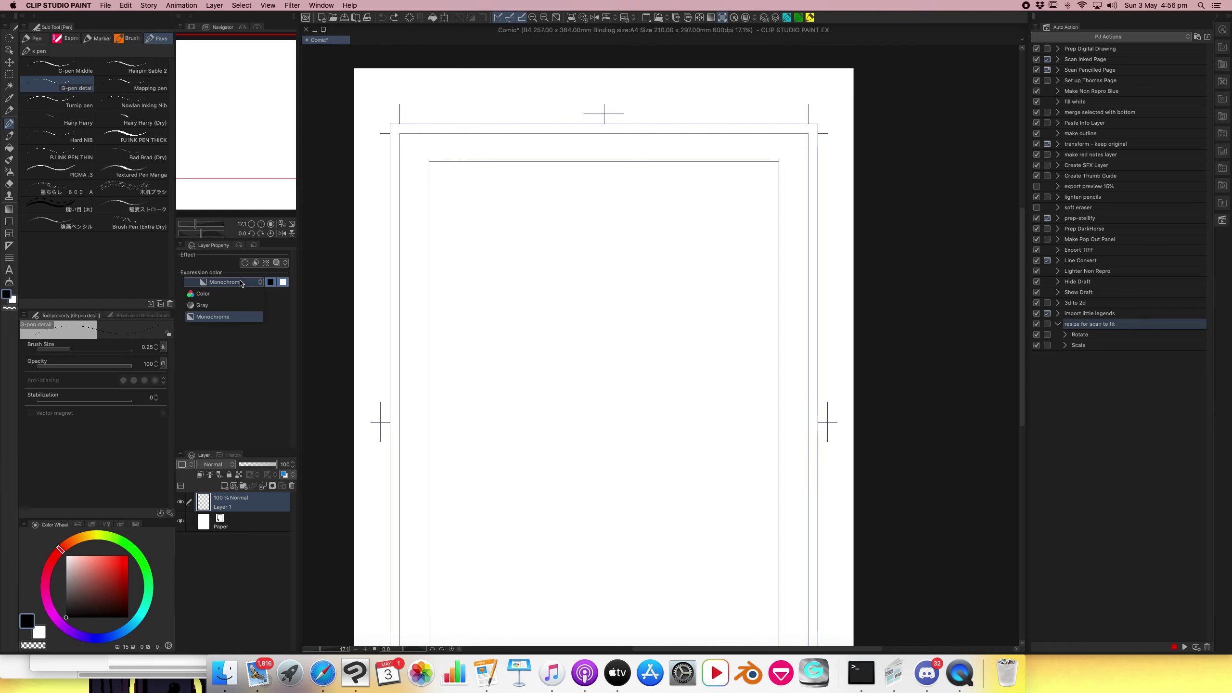
click(238, 307)
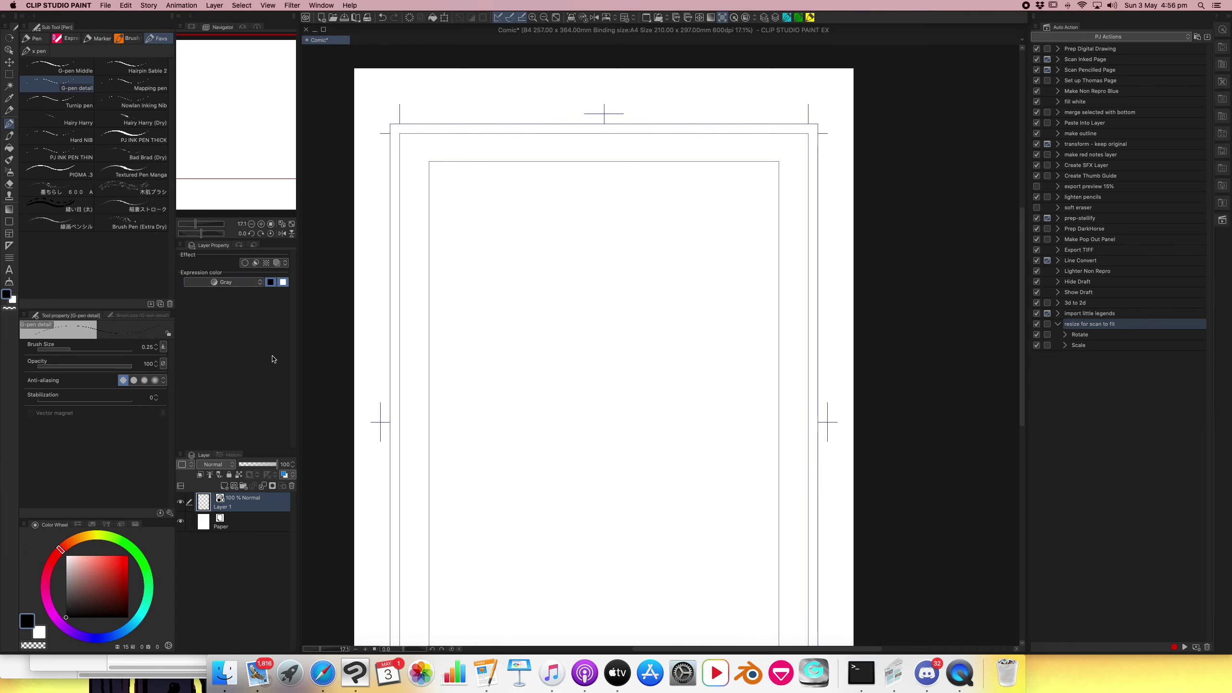
With the Real Pencil (HB), sketch a loose circle for the head in the upper part of the page.
click(532, 17)
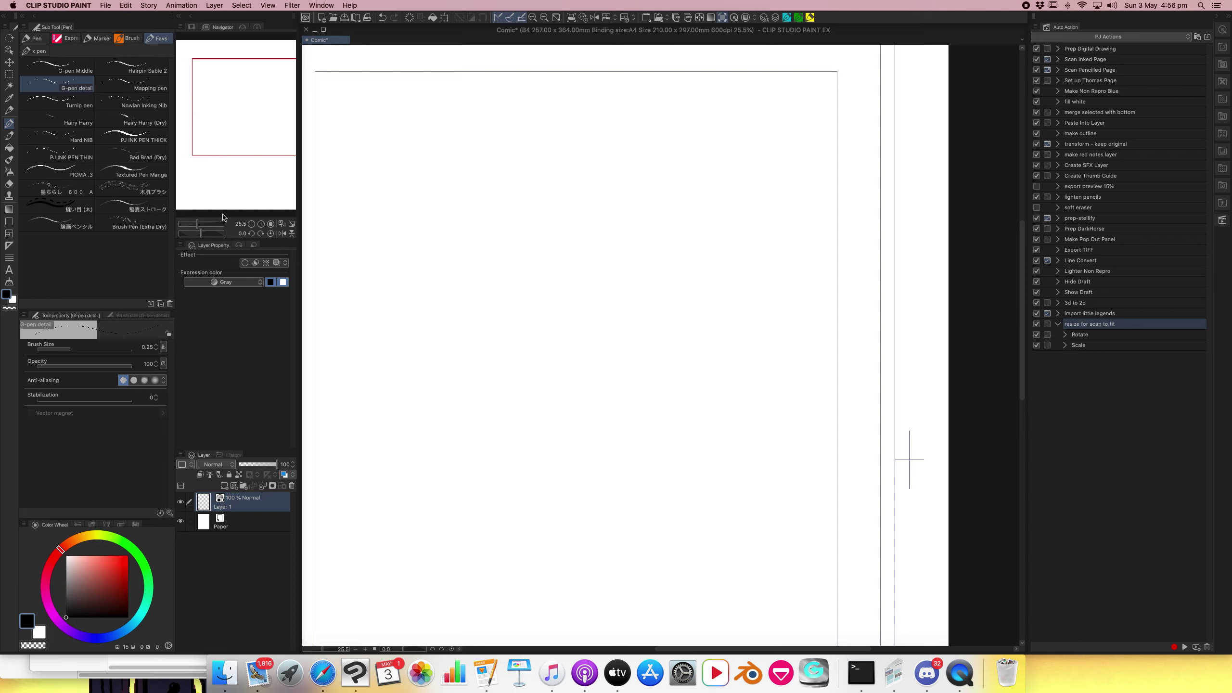
click(9, 109)
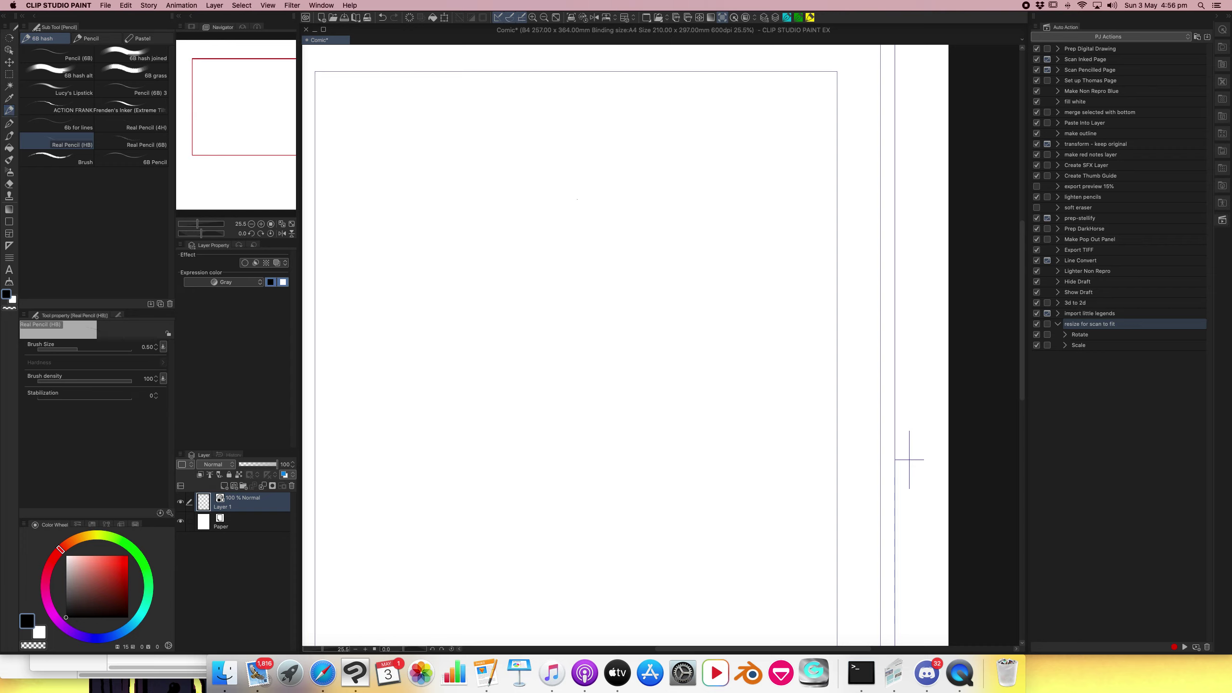
mouse_move(564, 175)
mouse_down()
mouse_move(564, 233)
mouse_move(598, 218)
mouse_up()
mouse_move(551, 185)
mouse_down()
mouse_move(593, 170)
mouse_move(605, 195)
mouse_up()
mouse_move(594, 172)
mouse_down()
mouse_move(612, 216)
mouse_move(602, 172)
mouse_up()
drag(602, 176, 611, 212)
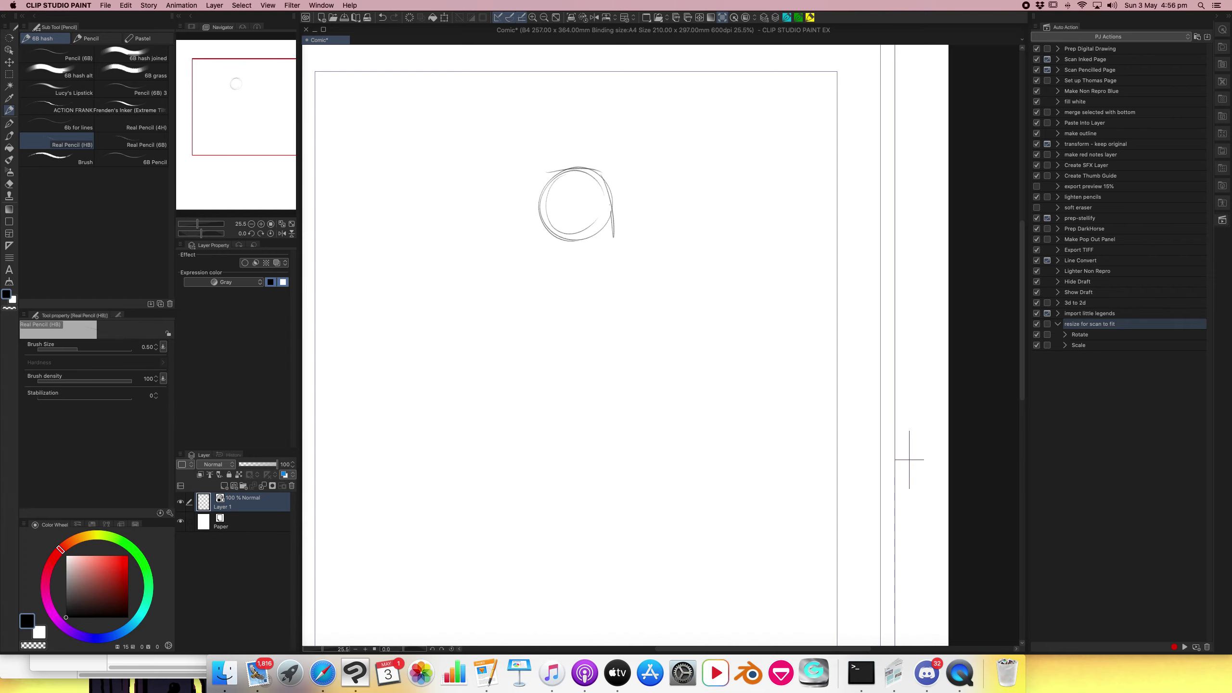
Sketch the jaw and facial guidelines on the head circle and rough in the sloping shoulders and outer upper arm.
scroll(605, 369, down, 5)
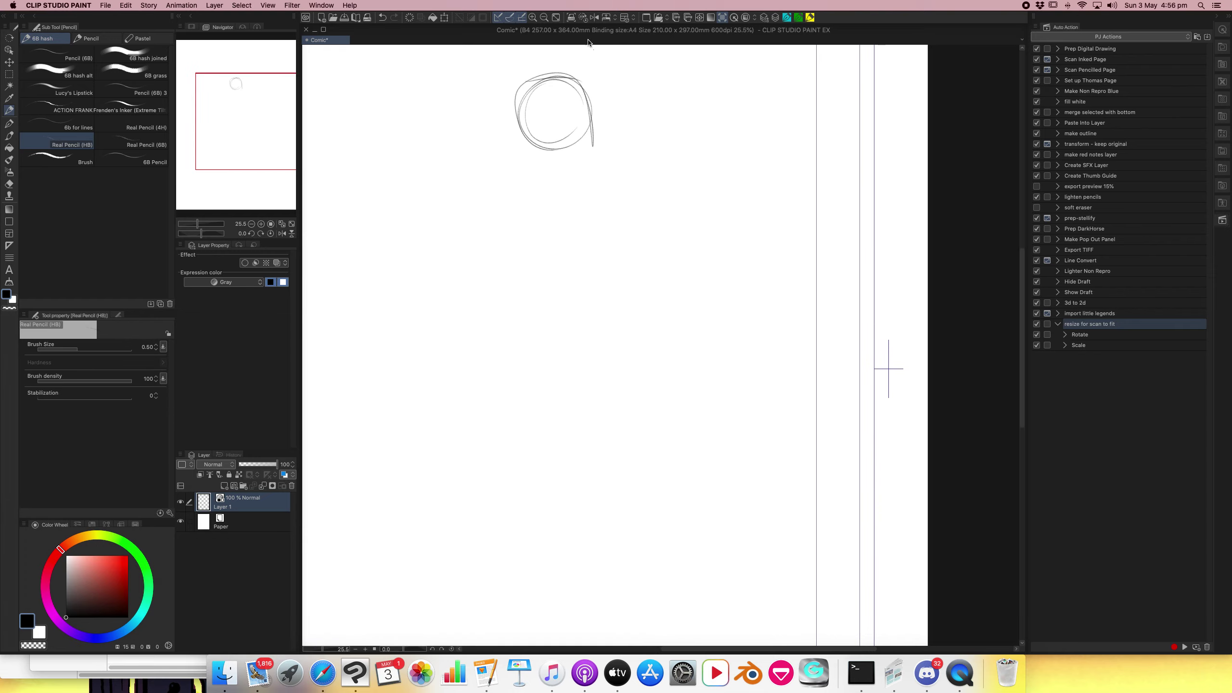
click(556, 16)
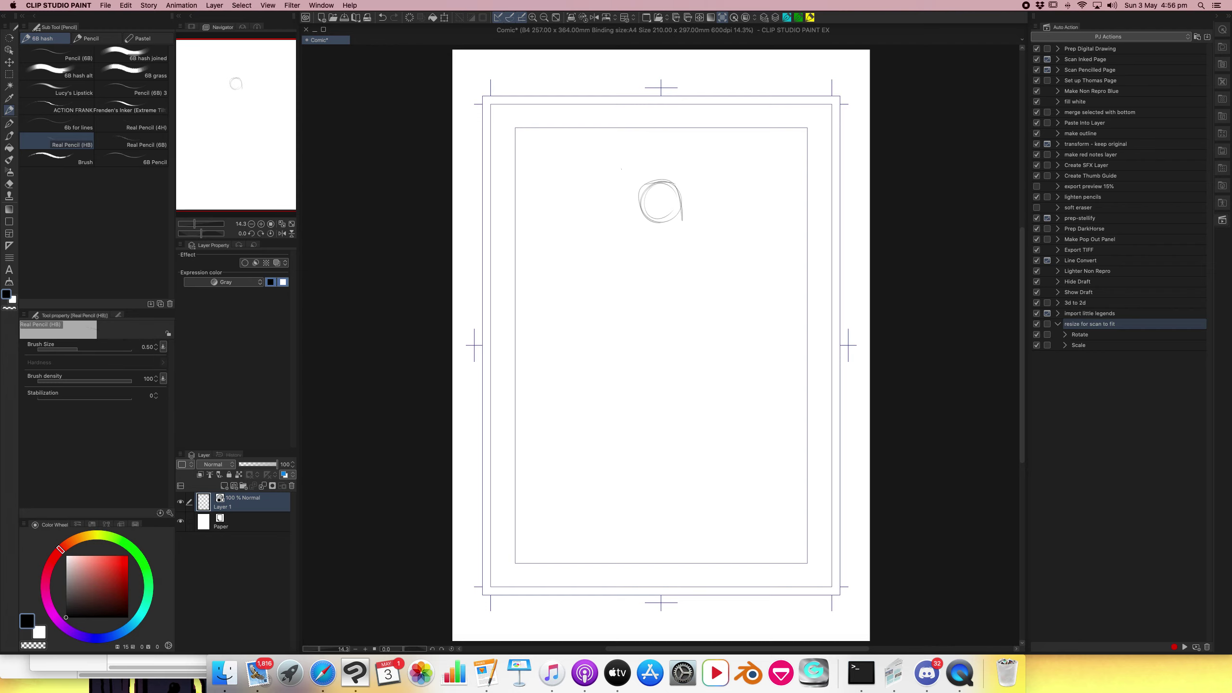
click(532, 17)
mouse_move(645, 224)
mouse_down()
mouse_move(541, 255)
mouse_move(572, 175)
mouse_move(555, 249)
mouse_move(577, 240)
mouse_move(477, 270)
mouse_up()
drag(575, 223, 592, 244)
drag(536, 177, 539, 228)
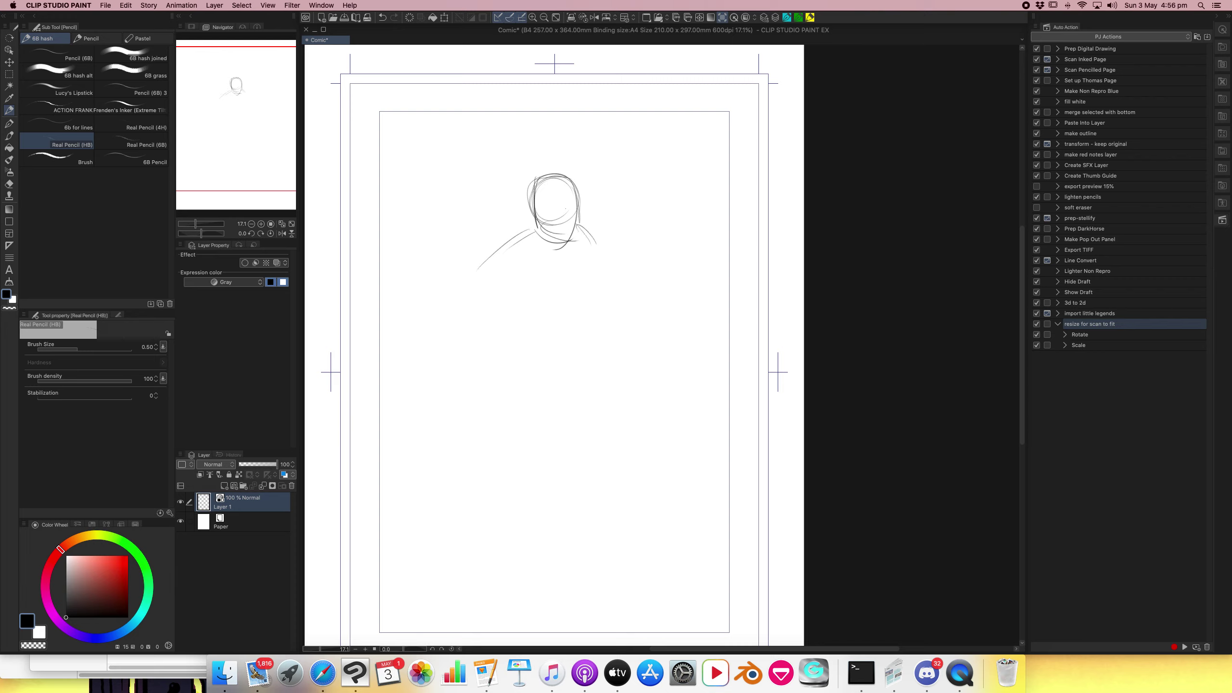
mouse_move(560, 182)
mouse_down()
mouse_move(562, 248)
mouse_move(574, 193)
mouse_move(559, 246)
mouse_move(468, 264)
mouse_move(461, 296)
mouse_up()
drag(533, 231, 488, 256)
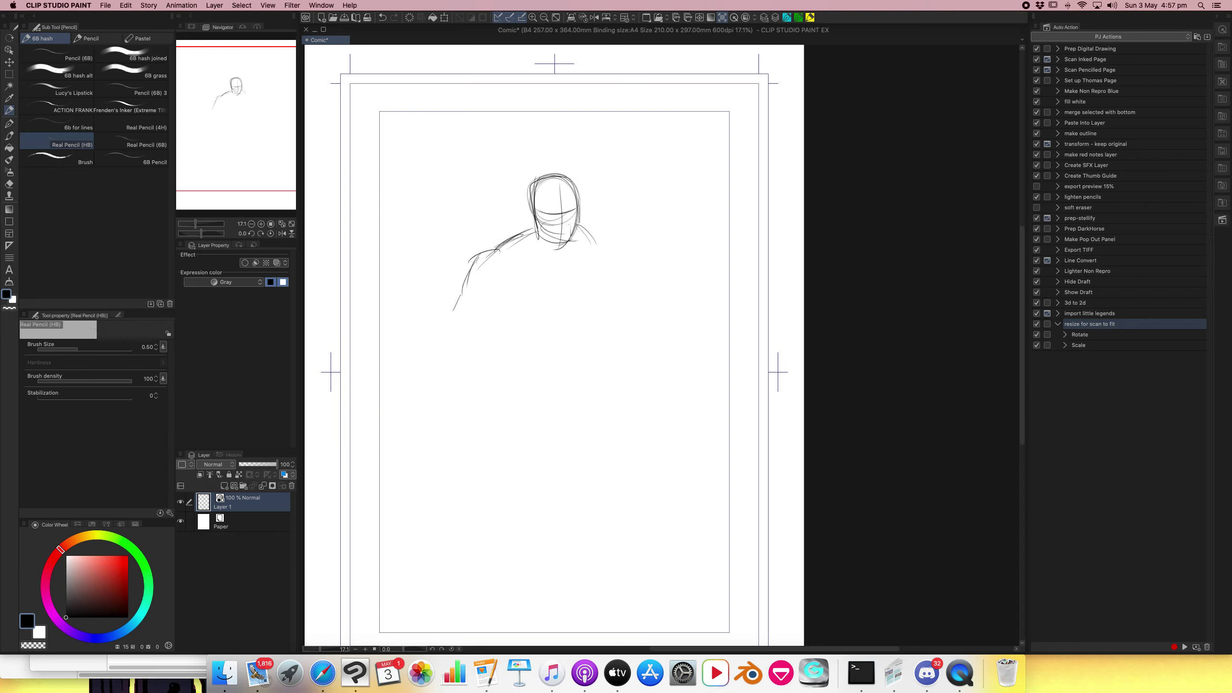
Rough in the chest with its curved centre line and start the figure's right arm with an oval for the forearm.
drag(577, 225, 606, 267)
mouse_move(494, 252)
mouse_down()
mouse_move(574, 250)
mouse_move(525, 261)
mouse_move(536, 339)
mouse_up()
drag(494, 305, 513, 331)
drag(599, 247, 571, 322)
drag(559, 263, 535, 378)
mouse_move(495, 308)
mouse_down()
mouse_move(492, 355)
mouse_move(466, 340)
mouse_up()
mouse_move(488, 307)
mouse_down()
mouse_move(464, 335)
mouse_move(458, 371)
mouse_move(424, 371)
mouse_up()
mouse_move(450, 333)
mouse_down()
mouse_move(425, 391)
mouse_move(467, 350)
mouse_up()
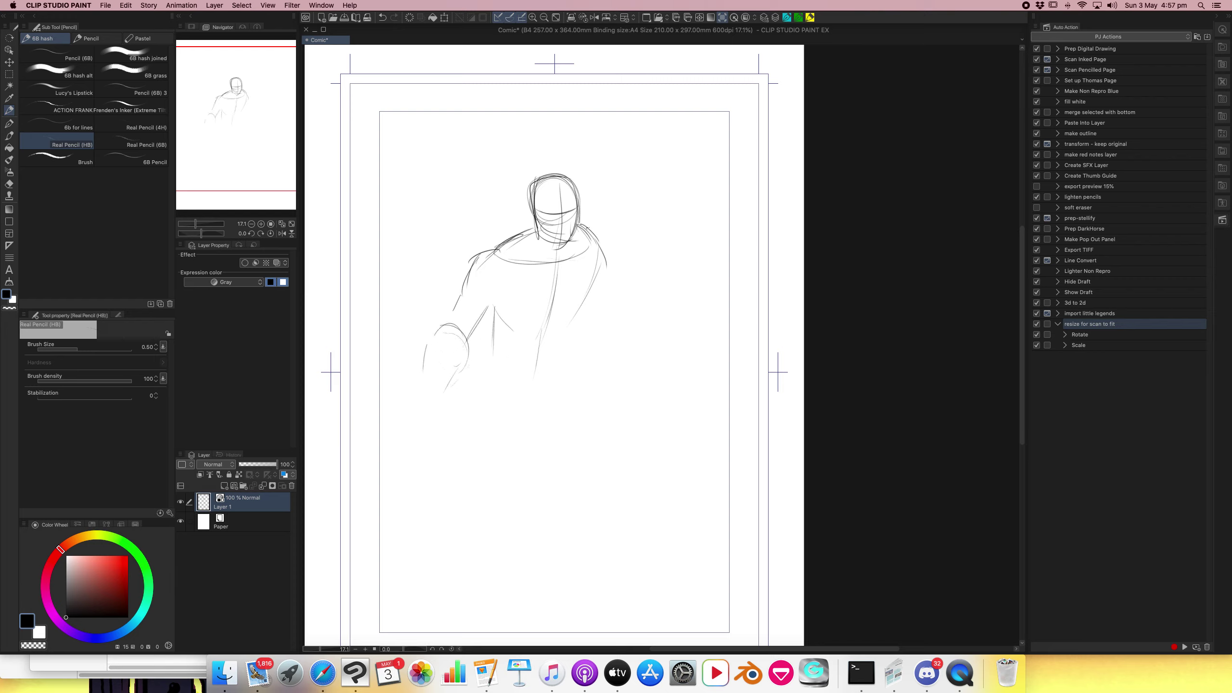
Sketch the figure's left arm bending outward to a forearm oval and round out the right forearm oval.
mouse_move(582, 227)
mouse_down()
mouse_move(638, 315)
mouse_move(612, 315)
mouse_up()
mouse_move(626, 302)
mouse_down()
mouse_move(635, 334)
mouse_move(655, 332)
mouse_move(637, 343)
mouse_up()
drag(451, 328, 437, 369)
Draw two small circle-and-cylinder joint studies in the empty area beside the head.
mouse_move(418, 154)
mouse_down()
mouse_move(418, 193)
mouse_move(420, 155)
mouse_move(395, 219)
mouse_up()
drag(430, 191, 417, 224)
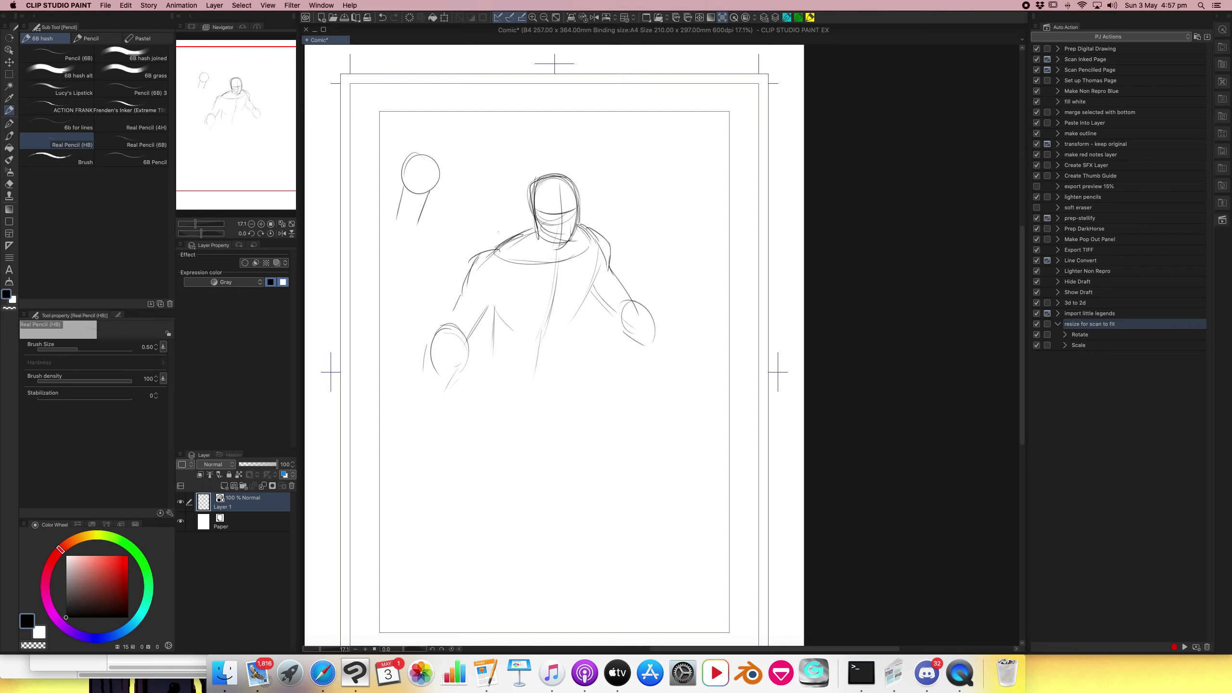
drag(463, 118, 458, 140)
Strengthen the contours of the figure's right shoulder, upper arm and forearm.
mouse_move(487, 249)
mouse_down()
mouse_move(430, 340)
mouse_move(431, 373)
mouse_up()
drag(469, 334, 449, 402)
mouse_move(491, 307)
mouse_down()
mouse_move(507, 278)
mouse_move(483, 295)
mouse_move(517, 268)
mouse_move(525, 279)
mouse_move(567, 276)
mouse_up()
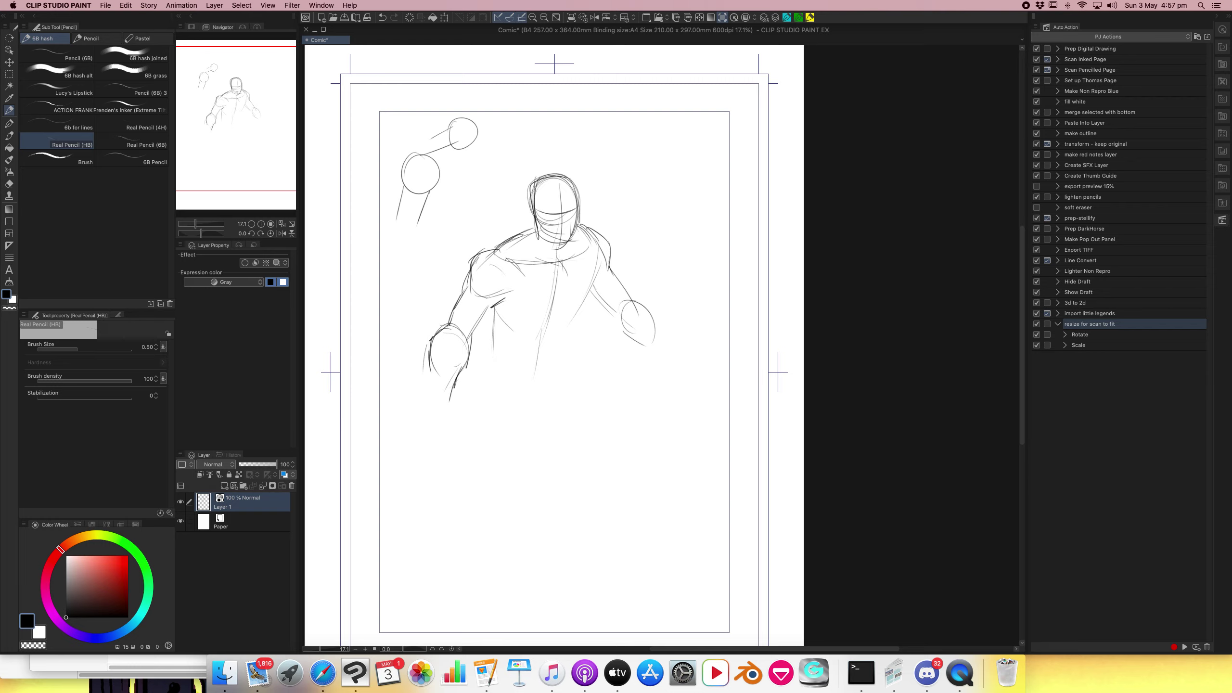
key(Delete)
Define the underside of the chest, the ribcage sides and the waist of the torso.
drag(509, 294, 463, 339)
mouse_move(493, 306)
mouse_down()
mouse_move(507, 327)
mouse_move(503, 365)
mouse_up()
drag(564, 266, 562, 311)
mouse_move(559, 299)
mouse_down()
mouse_move(515, 311)
mouse_move(550, 320)
mouse_move(589, 301)
mouse_move(599, 264)
mouse_move(571, 358)
mouse_up()
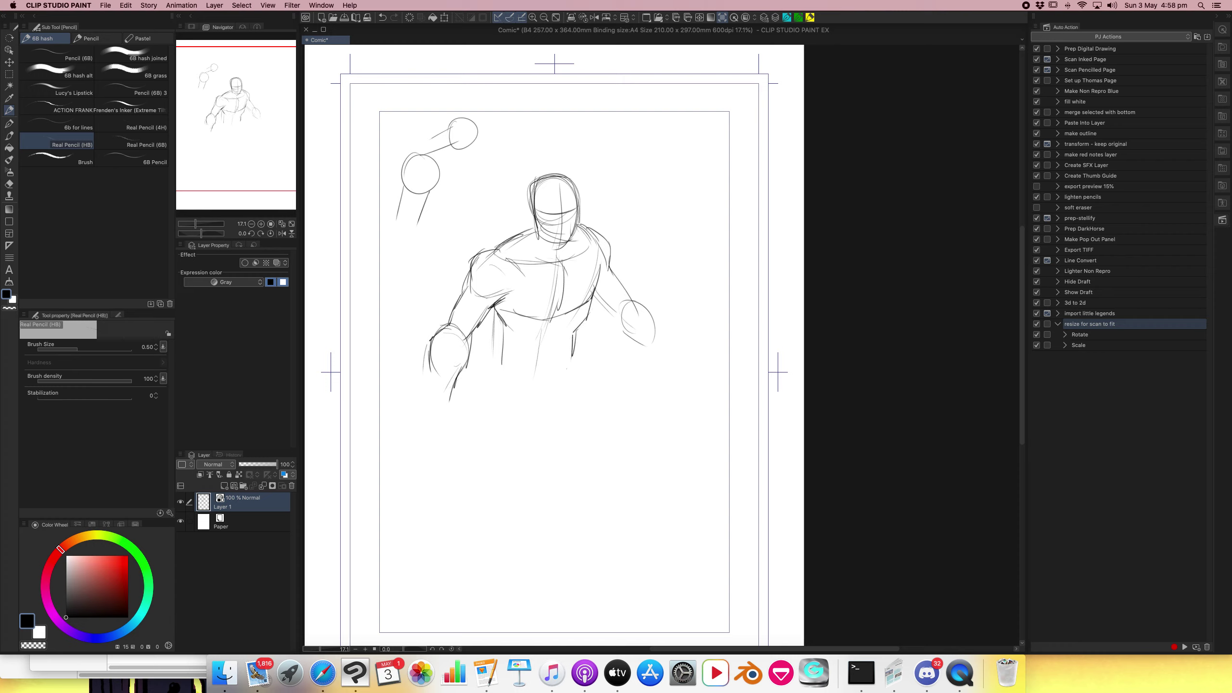
mouse_move(557, 315)
mouse_down()
mouse_move(548, 342)
mouse_move(525, 342)
mouse_move(565, 339)
mouse_move(531, 372)
mouse_move(568, 368)
mouse_up()
mouse_move(507, 327)
mouse_down()
mouse_move(500, 368)
mouse_move(518, 388)
mouse_up()
drag(534, 244, 525, 257)
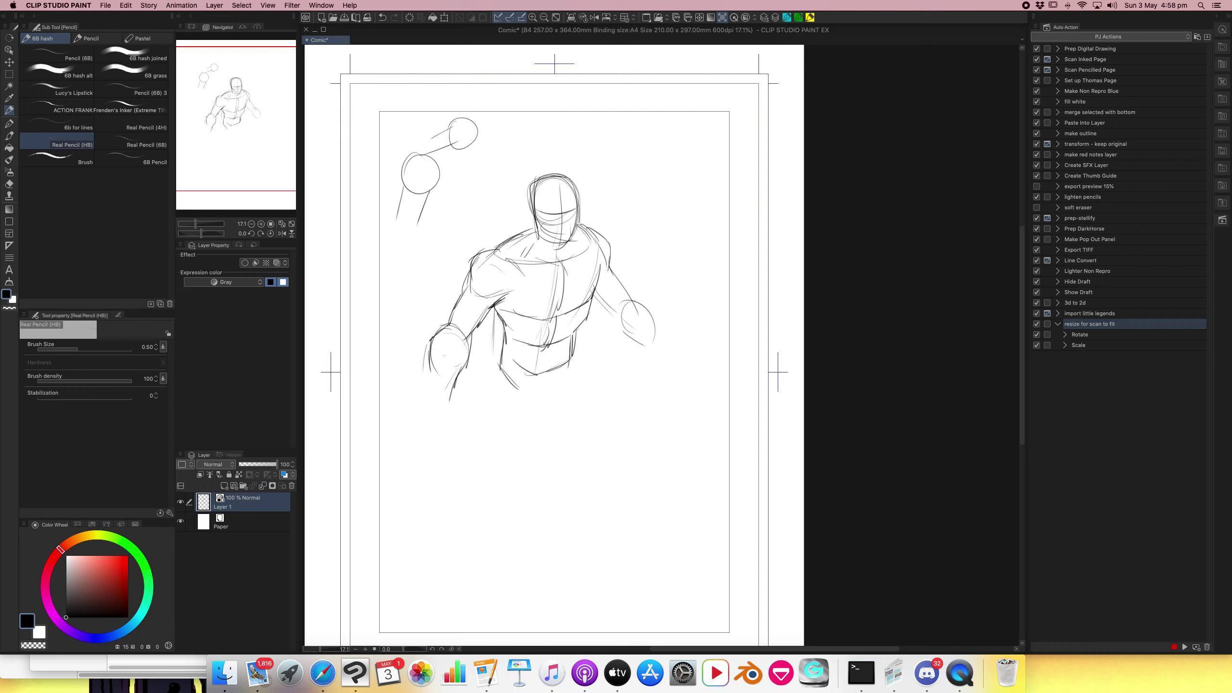
Extend the right forearm to a circle for the hand and firm up the contours of both arms and the chest.
mouse_move(436, 341)
mouse_down()
mouse_move(430, 408)
mouse_move(442, 407)
mouse_up()
drag(631, 305, 616, 337)
drag(596, 293, 614, 313)
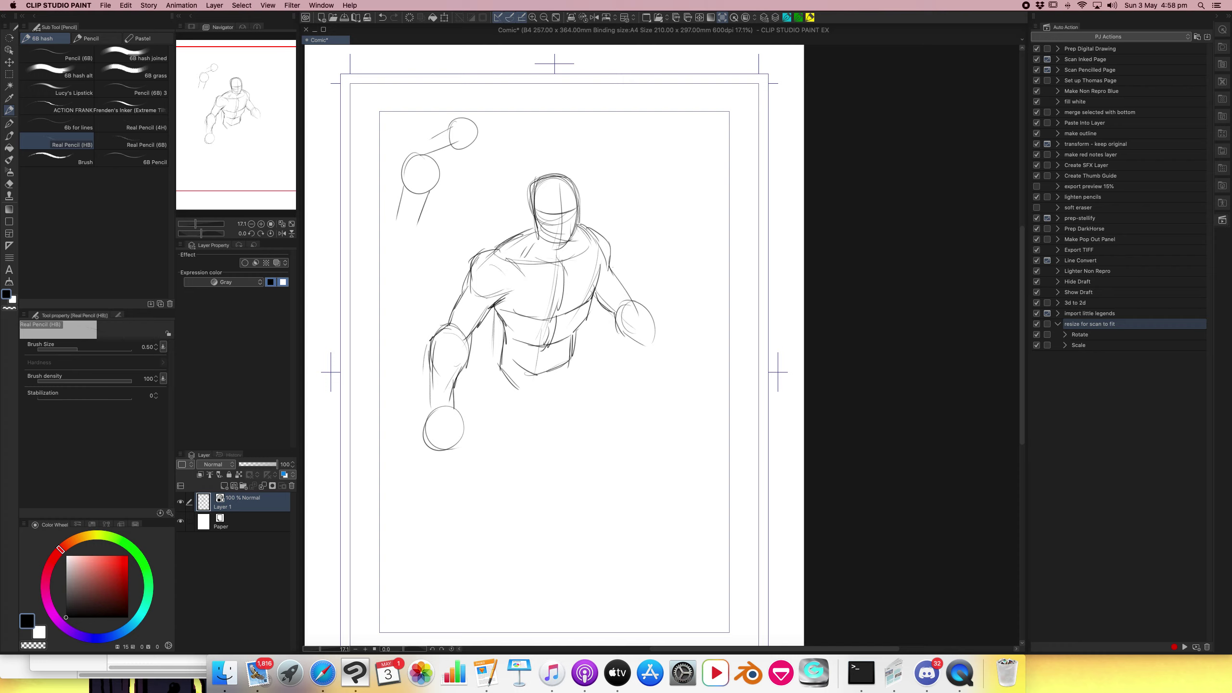
drag(610, 263, 635, 303)
drag(509, 292, 527, 314)
mouse_move(516, 265)
mouse_down()
mouse_move(514, 287)
mouse_move(473, 269)
mouse_move(482, 300)
mouse_up()
mouse_move(529, 231)
mouse_down()
mouse_move(507, 243)
mouse_move(584, 312)
mouse_up()
Sketch the helmet dome, the visor edges and the nose guard over the head guidelines.
click(532, 17)
mouse_move(526, 133)
mouse_down()
mouse_move(494, 150)
mouse_move(499, 213)
mouse_up()
mouse_move(492, 169)
mouse_down()
mouse_move(564, 135)
mouse_move(577, 196)
mouse_up()
mouse_move(554, 143)
mouse_down()
mouse_move(526, 148)
mouse_move(530, 174)
mouse_move(548, 181)
mouse_move(557, 166)
mouse_up()
mouse_move(557, 167)
mouse_down()
mouse_move(527, 146)
mouse_move(549, 127)
mouse_up()
mouse_move(507, 133)
mouse_down()
mouse_move(546, 127)
mouse_move(513, 137)
mouse_move(556, 150)
mouse_move(493, 146)
mouse_move(496, 215)
mouse_up()
drag(501, 159, 545, 179)
mouse_move(499, 158)
mouse_down()
mouse_move(540, 178)
mouse_move(513, 170)
mouse_up()
mouse_move(488, 161)
mouse_down()
mouse_move(492, 194)
mouse_move(541, 188)
mouse_up()
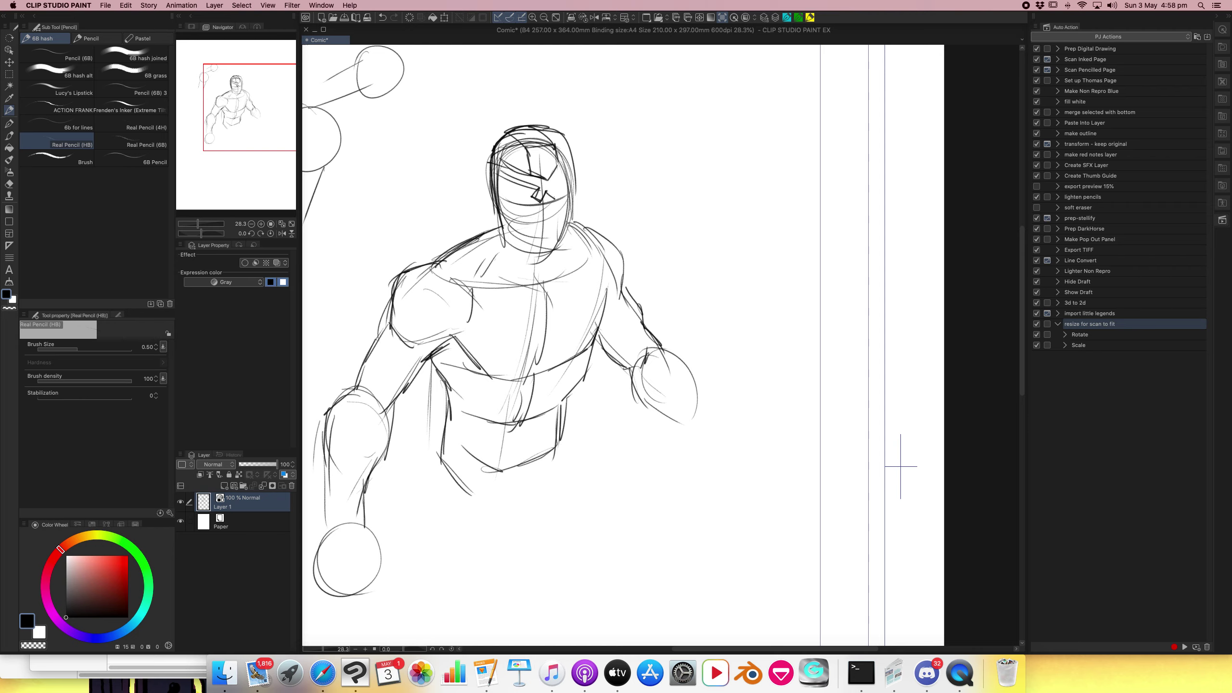
Complete the crossed visor emblem and draw the helmet's side guards down both sides of the face.
drag(565, 170, 518, 230)
drag(489, 159, 484, 232)
mouse_move(488, 165)
mouse_down()
mouse_move(484, 226)
mouse_move(505, 238)
mouse_up()
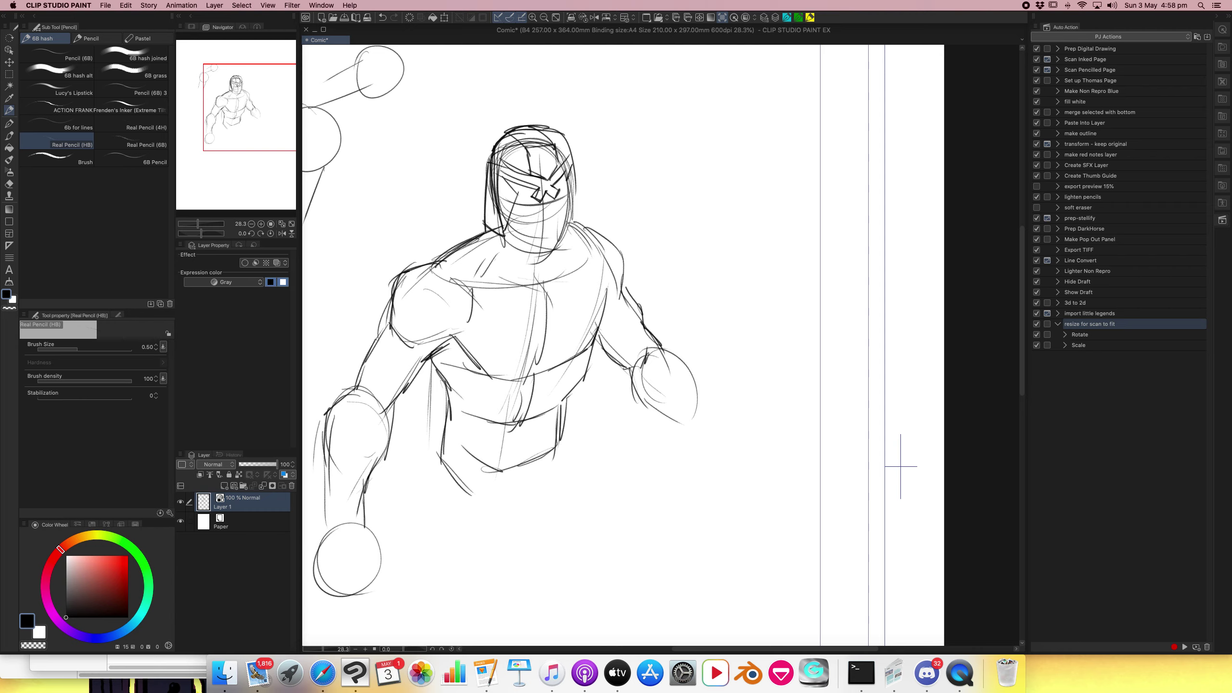
drag(570, 179, 585, 222)
drag(570, 134, 584, 219)
mouse_move(511, 201)
mouse_down()
mouse_move(558, 209)
mouse_move(506, 213)
mouse_up()
Draw the lower edge of the helmet, the frowning mouth and the chin.
mouse_move(496, 212)
mouse_down()
mouse_move(507, 235)
mouse_move(497, 222)
mouse_move(484, 233)
mouse_move(498, 238)
mouse_move(569, 207)
mouse_up()
drag(528, 216, 575, 199)
mouse_move(516, 216)
mouse_down()
mouse_move(548, 212)
mouse_move(520, 245)
mouse_up()
mouse_move(533, 231)
mouse_down()
mouse_move(521, 244)
mouse_move(558, 234)
mouse_up()
mouse_move(555, 221)
mouse_down()
mouse_move(565, 236)
mouse_move(511, 239)
mouse_move(532, 251)
mouse_up()
Rough in a blocky pistol next to the circle of the figure's right hand.
drag(589, 438, 589, 401)
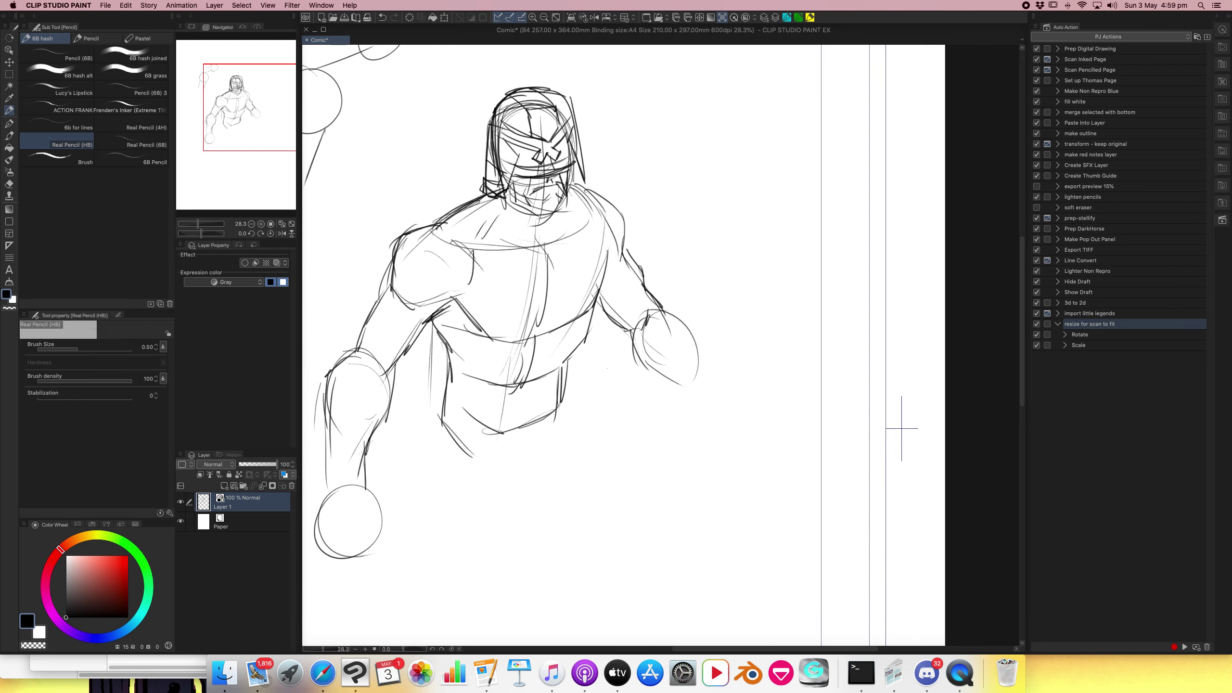
click(532, 18)
click(532, 17)
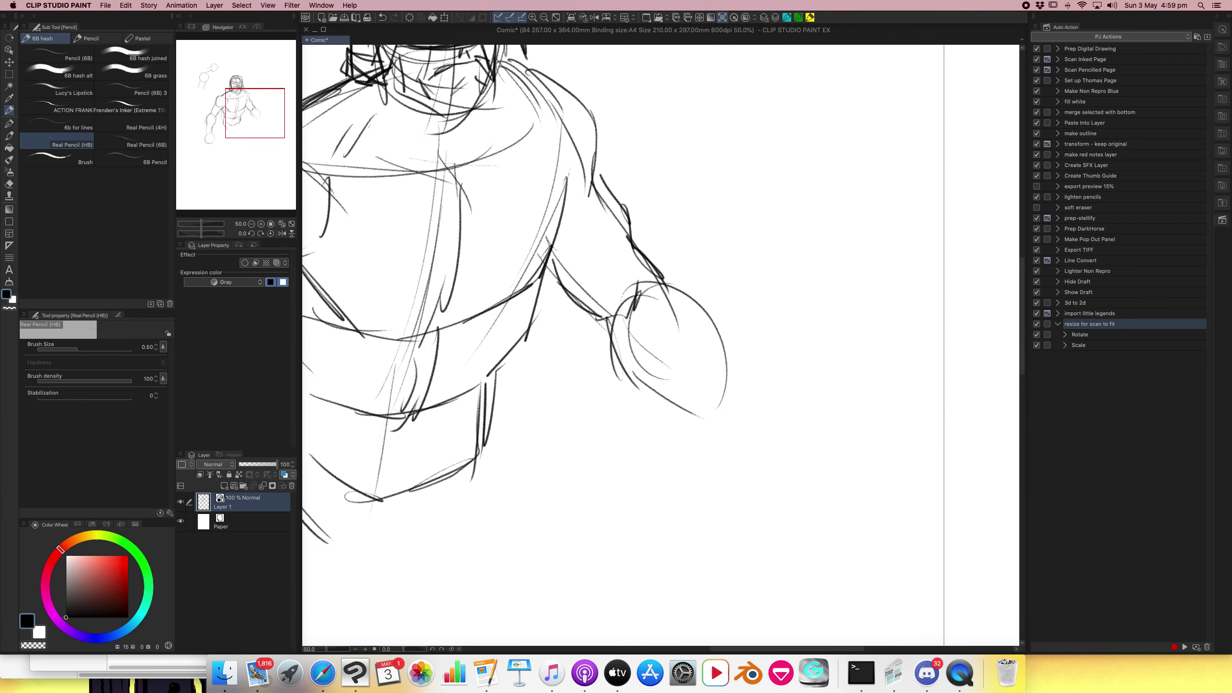
click(544, 17)
click(544, 17)
click(544, 17)
drag(602, 427, 560, 287)
mouse_move(443, 290)
mouse_down()
mouse_move(453, 315)
mouse_move(432, 296)
mouse_move(448, 320)
mouse_up()
mouse_move(435, 280)
mouse_down()
mouse_move(437, 374)
mouse_move(464, 357)
mouse_move(426, 374)
mouse_move(460, 272)
mouse_move(464, 352)
mouse_move(461, 313)
mouse_move(449, 360)
mouse_up()
mouse_move(445, 283)
mouse_down()
mouse_move(444, 370)
mouse_move(443, 320)
mouse_move(434, 358)
mouse_move(407, 342)
mouse_up()
drag(407, 340, 406, 367)
drag(405, 367, 433, 358)
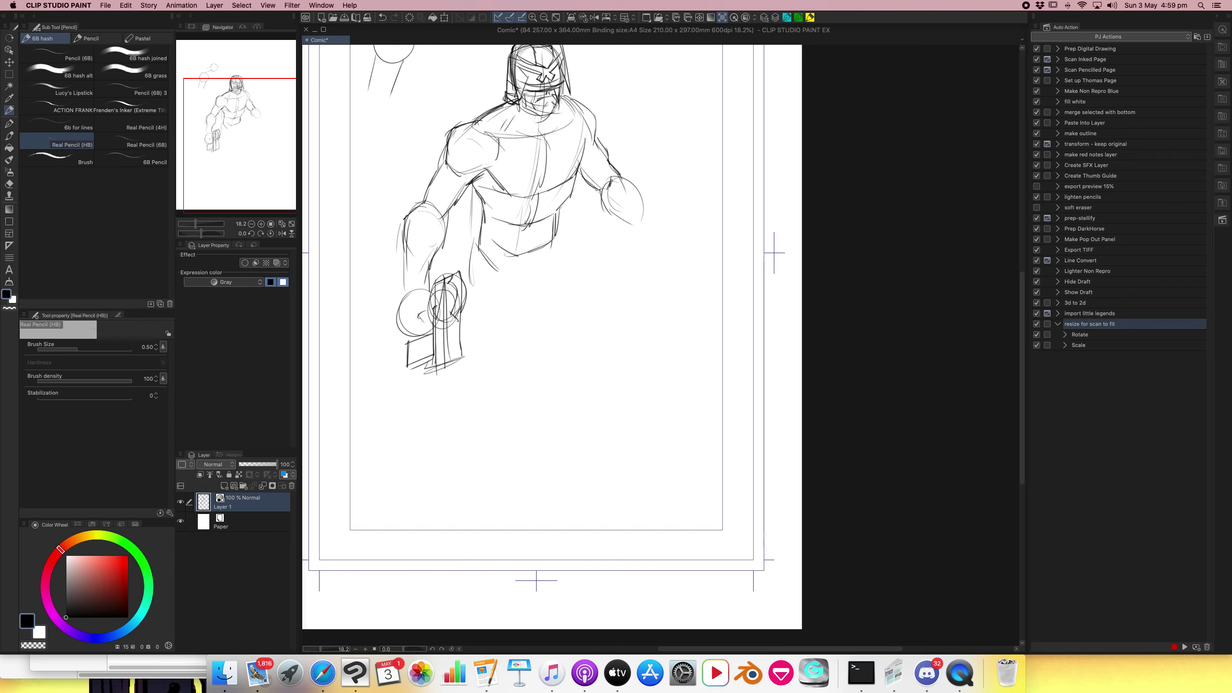
Draw the fingers and knuckles of the right hand gripping the pistol.
mouse_move(420, 312)
mouse_down()
mouse_move(429, 346)
mouse_move(431, 326)
mouse_up()
mouse_move(428, 313)
mouse_down()
mouse_move(437, 340)
mouse_move(422, 333)
mouse_up()
mouse_move(411, 319)
mouse_down()
mouse_move(424, 333)
mouse_move(428, 310)
mouse_move(422, 335)
mouse_up()
mouse_move(408, 323)
mouse_down()
mouse_move(427, 336)
mouse_move(415, 337)
mouse_move(407, 292)
mouse_up()
mouse_move(403, 295)
mouse_down()
mouse_move(434, 287)
mouse_move(419, 310)
mouse_up()
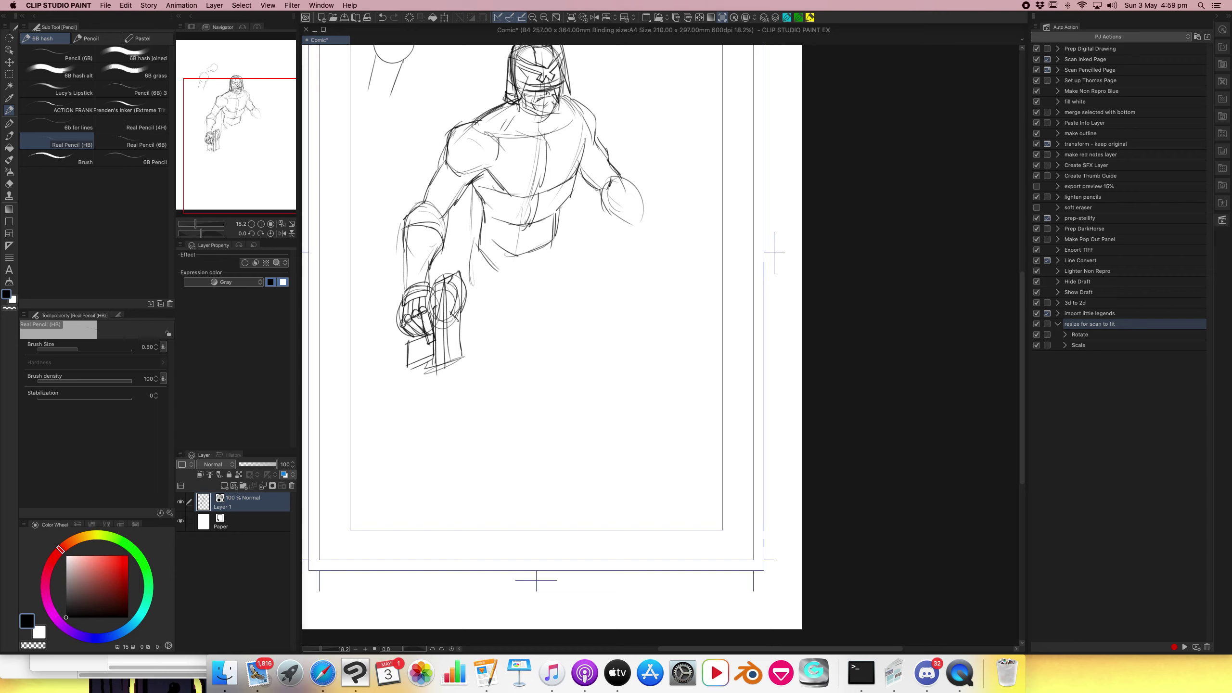
Sketch an armoured gauntlet on the right forearm and a spiked pad at the elbow.
drag(437, 255, 428, 290)
mouse_move(413, 223)
mouse_down()
mouse_move(409, 269)
mouse_move(429, 263)
mouse_move(407, 269)
mouse_up()
mouse_move(397, 232)
mouse_down()
mouse_move(398, 273)
mouse_move(410, 266)
mouse_up()
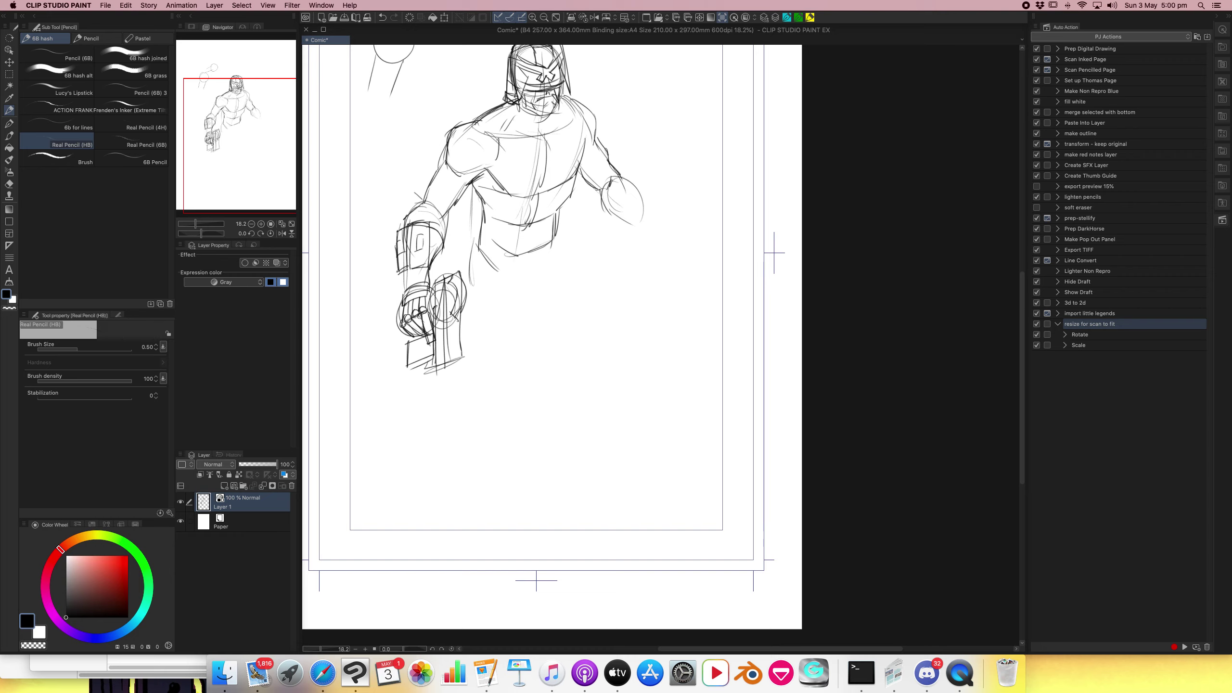
mouse_move(415, 179)
mouse_down()
mouse_move(402, 209)
mouse_move(464, 206)
mouse_move(447, 239)
mouse_up()
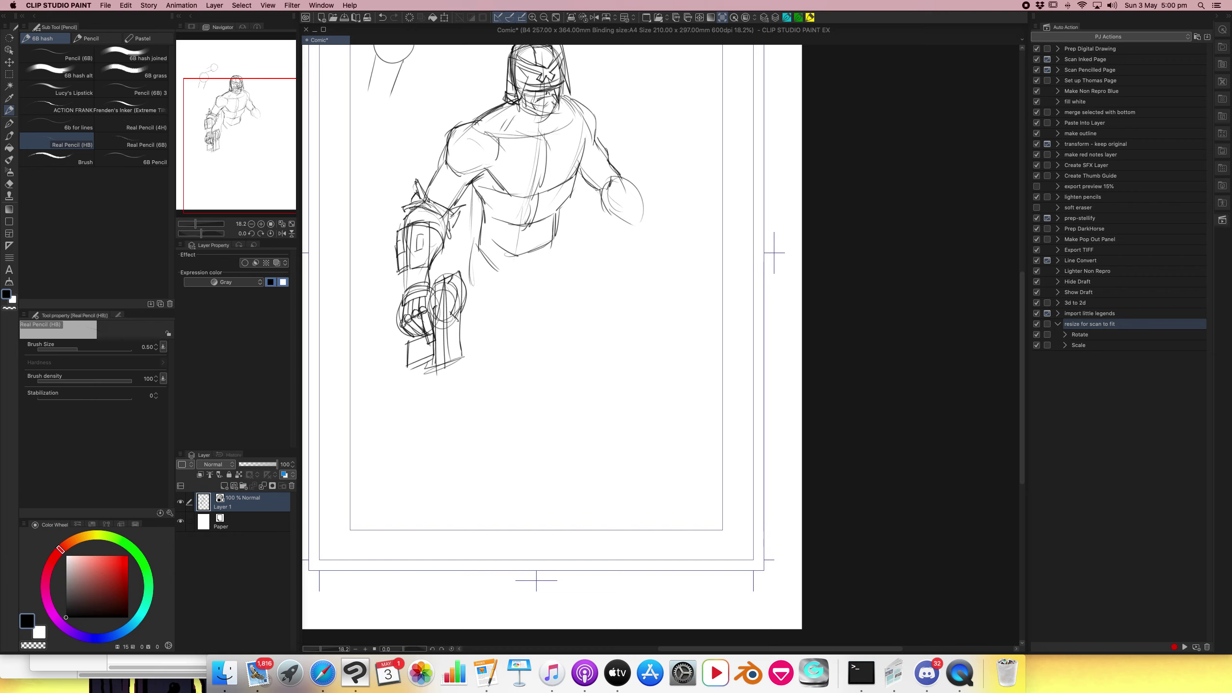
Draw the lower curve of the abdomen and add the muzzle and edge details to the pistol.
mouse_move(474, 192)
mouse_down()
mouse_move(551, 245)
mouse_move(541, 199)
mouse_move(524, 272)
mouse_up()
mouse_move(455, 297)
mouse_down()
mouse_move(455, 363)
mouse_move(467, 360)
mouse_up()
mouse_move(454, 358)
mouse_down()
mouse_move(469, 363)
mouse_move(446, 391)
mouse_move(464, 379)
mouse_up()
mouse_move(460, 362)
mouse_down()
mouse_move(461, 388)
mouse_move(421, 366)
mouse_move(436, 357)
mouse_move(434, 367)
mouse_move(430, 338)
mouse_up()
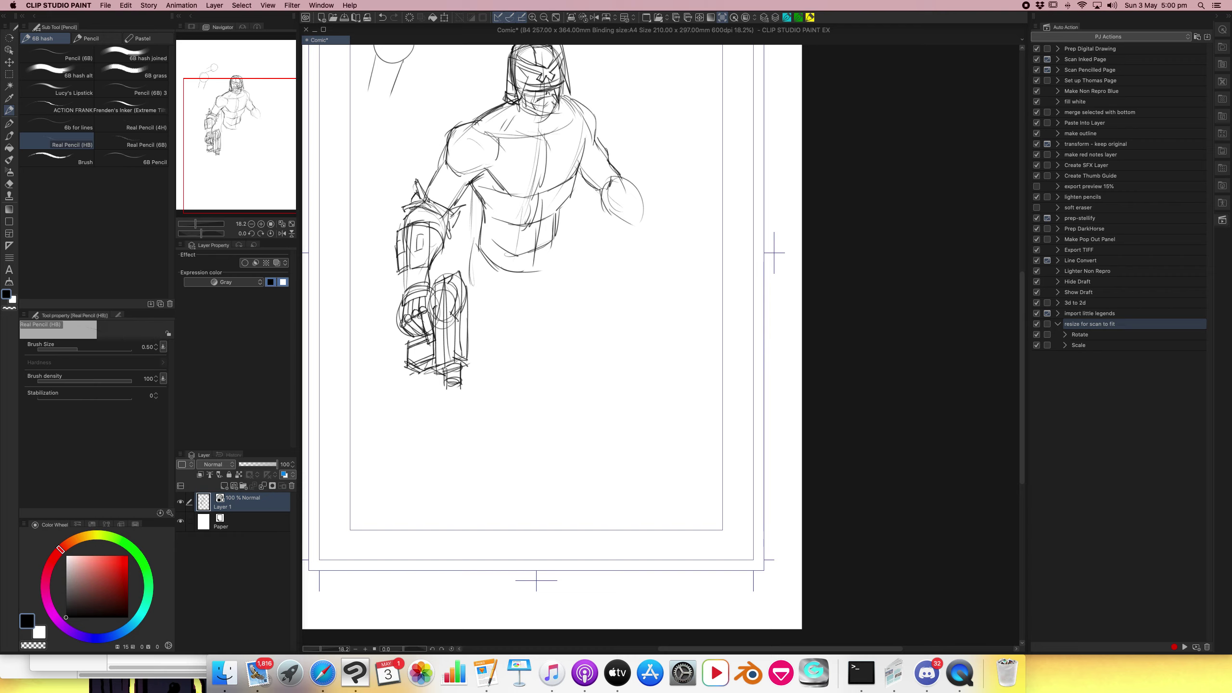
Sketch the hips, crotch and both thighs, with a circle for the knee of the straight leg.
drag(477, 245, 513, 296)
mouse_move(555, 237)
mouse_down()
mouse_move(540, 300)
mouse_move(513, 319)
mouse_up()
drag(476, 257, 480, 389)
drag(518, 319, 513, 390)
mouse_move(496, 283)
mouse_down()
mouse_move(512, 388)
mouse_move(489, 403)
mouse_move(508, 413)
mouse_move(481, 423)
mouse_up()
drag(558, 226, 613, 313)
drag(536, 307, 614, 368)
drag(559, 241, 611, 317)
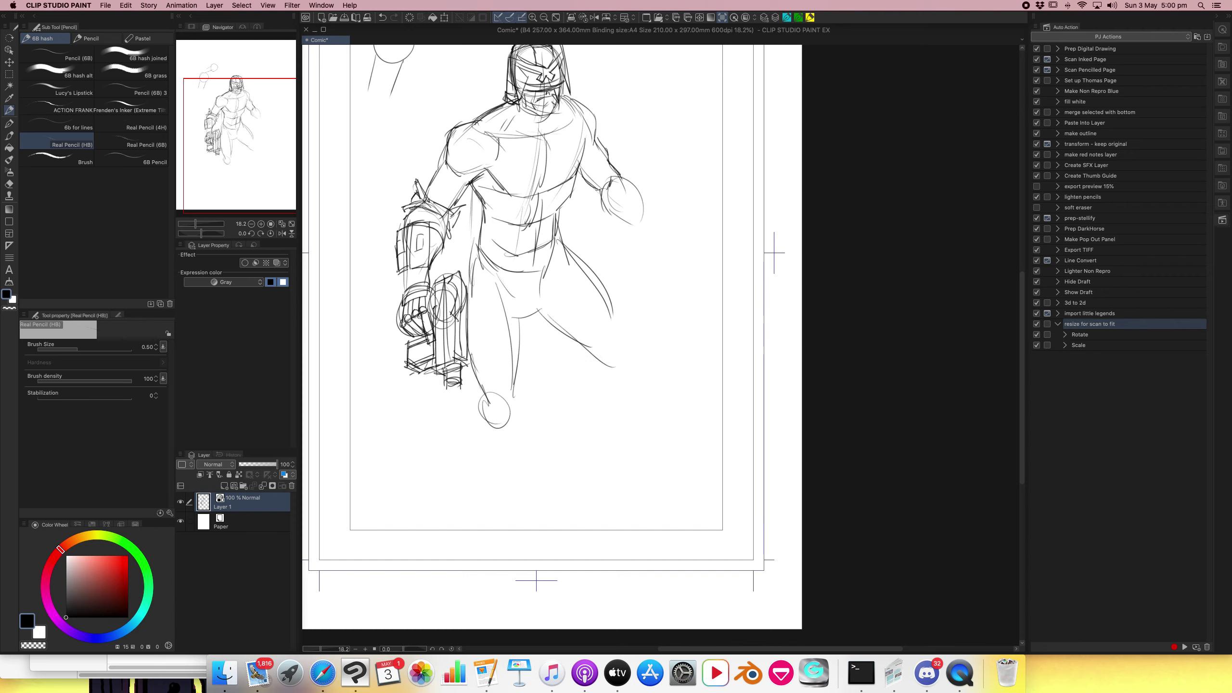
drag(538, 303, 532, 317)
drag(537, 309, 516, 319)
Draw the figure's left forearm and a clenched fist built over a circle.
mouse_move(661, 227)
mouse_down()
mouse_move(634, 253)
mouse_move(640, 229)
mouse_move(639, 256)
mouse_up()
drag(602, 190, 642, 241)
drag(622, 171, 668, 239)
mouse_move(638, 236)
mouse_down()
mouse_move(643, 261)
mouse_move(678, 248)
mouse_up()
mouse_move(675, 245)
mouse_down()
mouse_move(670, 270)
mouse_move(644, 265)
mouse_move(660, 271)
mouse_move(650, 255)
mouse_move(670, 240)
mouse_move(669, 265)
mouse_up()
drag(669, 262, 658, 267)
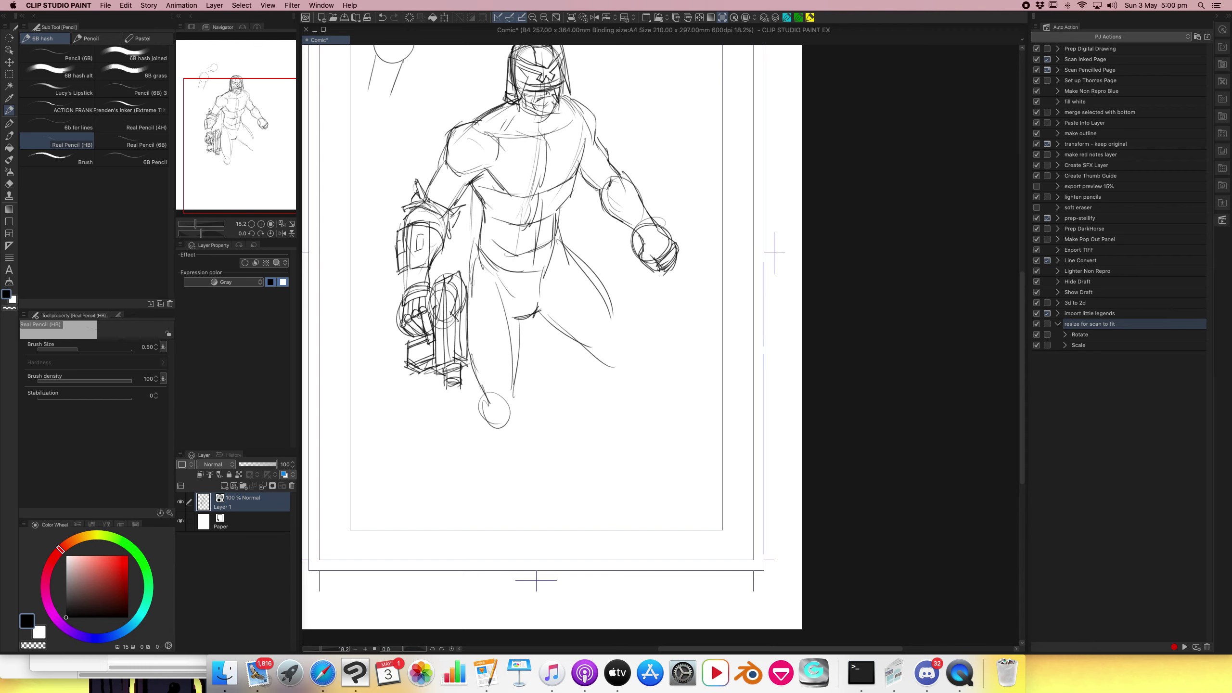
Finish the raised thigh with a knee circle and start the outer shin contour of the straight leg.
drag(563, 243, 626, 350)
mouse_move(597, 355)
mouse_down()
mouse_move(635, 356)
mouse_move(610, 376)
mouse_up()
drag(485, 387, 480, 422)
mouse_move(465, 353)
mouse_down()
mouse_move(480, 418)
mouse_move(514, 420)
mouse_move(461, 446)
mouse_move(487, 493)
mouse_up()
drag(463, 450, 491, 491)
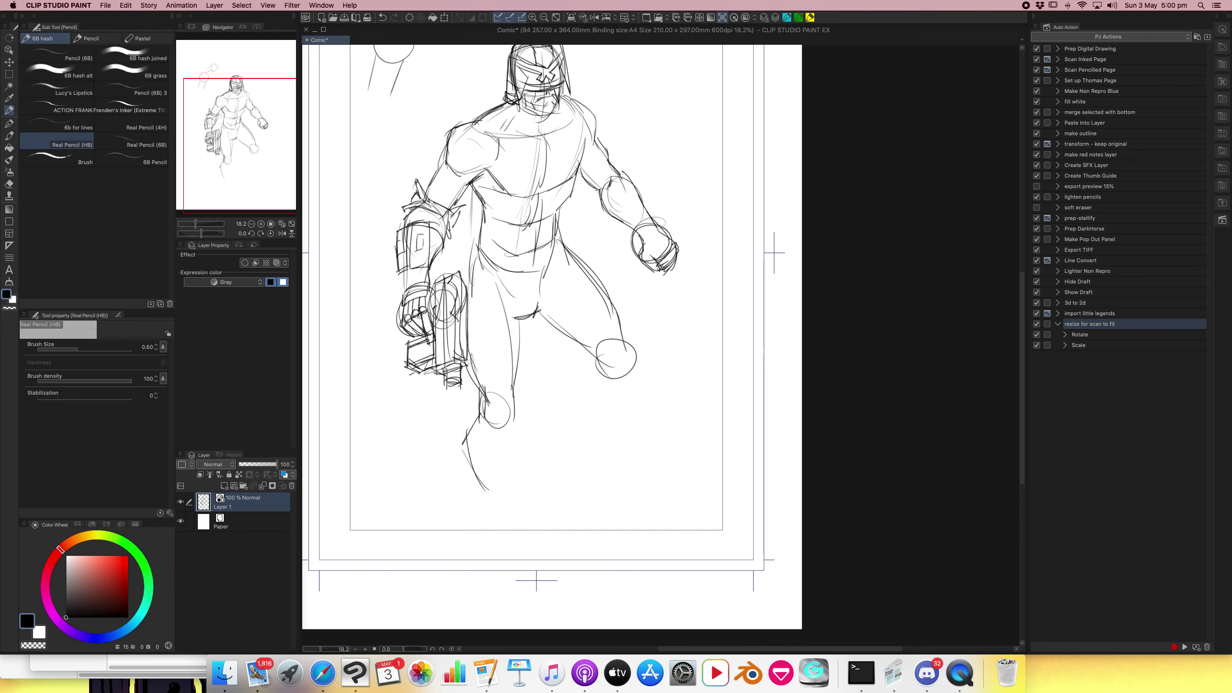
Complete the calf, ankle and forward-facing foot of the straight leg.
drag(515, 418, 504, 496)
drag(511, 449, 507, 528)
drag(481, 481, 497, 541)
mouse_move(515, 500)
mouse_down()
mouse_move(482, 585)
mouse_move(522, 596)
mouse_move(524, 577)
mouse_move(486, 596)
mouse_move(526, 594)
mouse_move(528, 567)
mouse_move(480, 594)
mouse_up()
drag(513, 535, 522, 570)
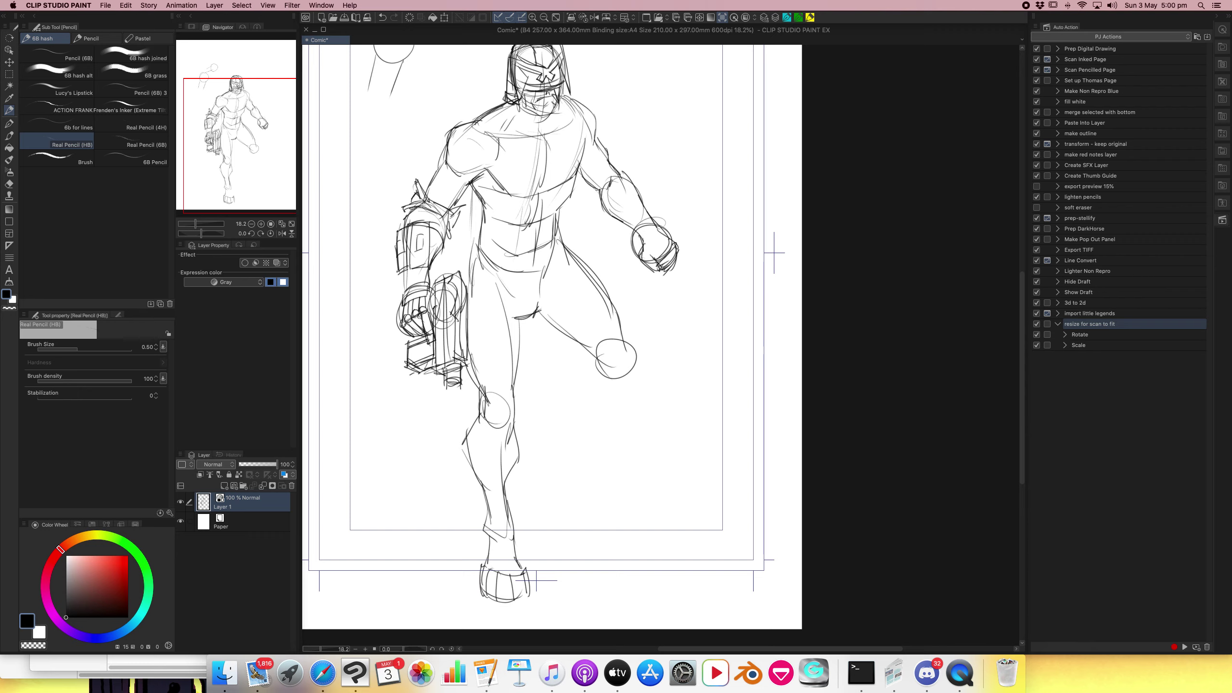
Add a boot cuff, ankle bands and a side pouch to the straight leg's shin.
drag(485, 534, 512, 527)
mouse_move(483, 527)
mouse_down()
mouse_move(510, 520)
mouse_move(510, 506)
mouse_up()
mouse_move(462, 455)
mouse_down()
mouse_move(517, 457)
mouse_move(471, 514)
mouse_up()
drag(465, 501, 480, 494)
Sketch the calf and foot of the bent leg, trailing behind the raised knee.
mouse_move(599, 351)
mouse_down()
mouse_move(587, 393)
mouse_move(633, 370)
mouse_move(575, 411)
mouse_move(552, 404)
mouse_move(598, 463)
mouse_up()
drag(580, 415, 604, 450)
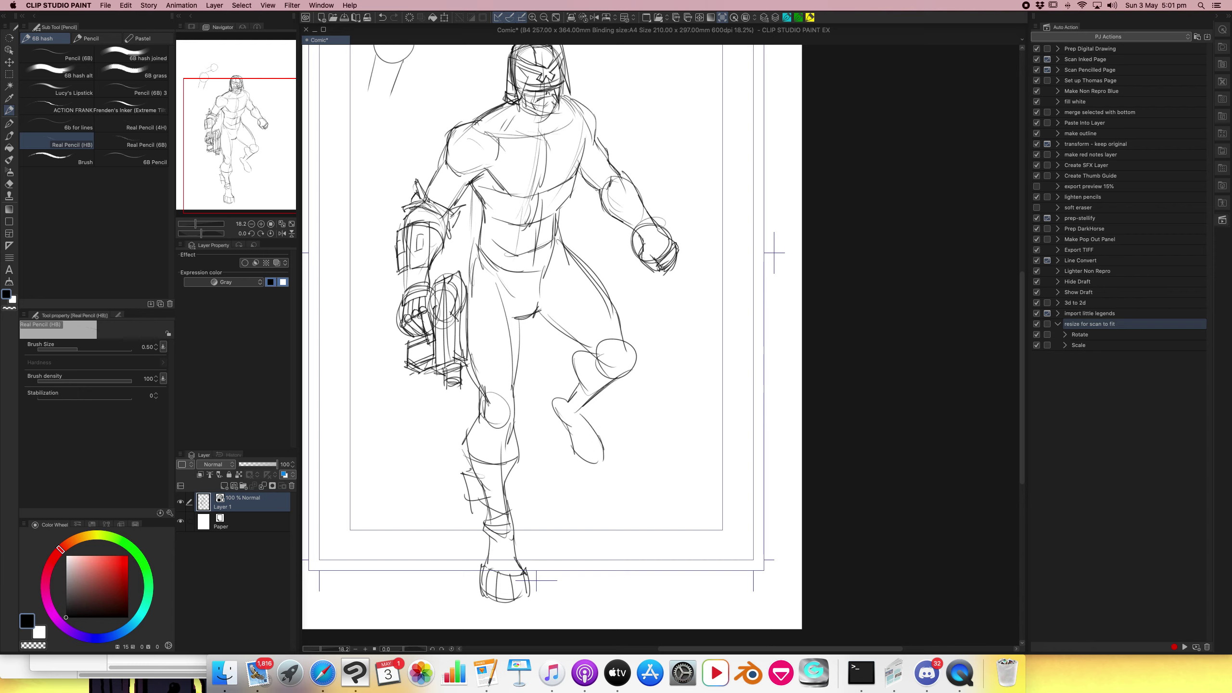
mouse_move(568, 402)
mouse_down()
mouse_move(548, 431)
mouse_move(609, 460)
mouse_move(603, 438)
mouse_move(604, 467)
mouse_up()
drag(582, 399, 566, 417)
drag(575, 355, 615, 377)
Mark the groin and thigh contours, draw a boxy knee pad on the straight leg and a curve across the raised knee.
drag(532, 254, 530, 318)
mouse_move(504, 281)
mouse_down()
mouse_move(518, 313)
mouse_move(515, 371)
mouse_move(478, 394)
mouse_move(479, 413)
mouse_move(529, 392)
mouse_move(471, 422)
mouse_move(497, 428)
mouse_up()
mouse_move(498, 398)
mouse_down()
mouse_move(498, 434)
mouse_move(516, 427)
mouse_up()
drag(501, 430, 522, 423)
drag(524, 416, 513, 433)
drag(603, 352, 643, 340)
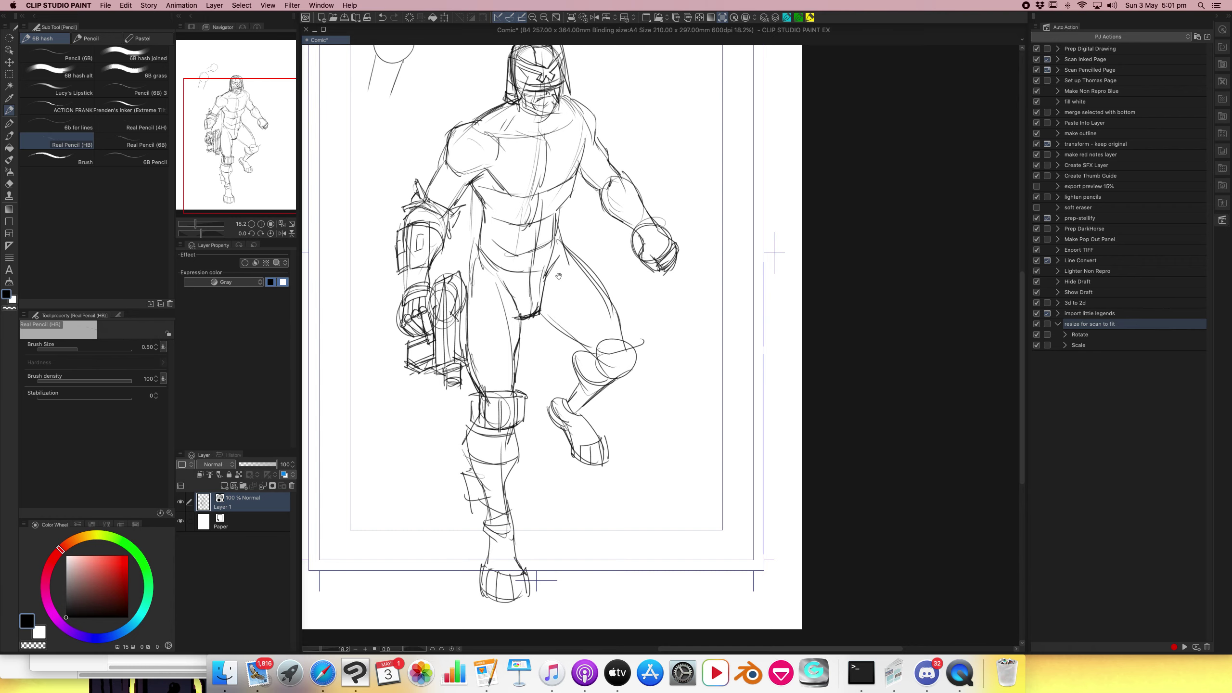
Darken the helmet's brow and side guards and sketch the neckline under the jaw.
drag(557, 268, 570, 366)
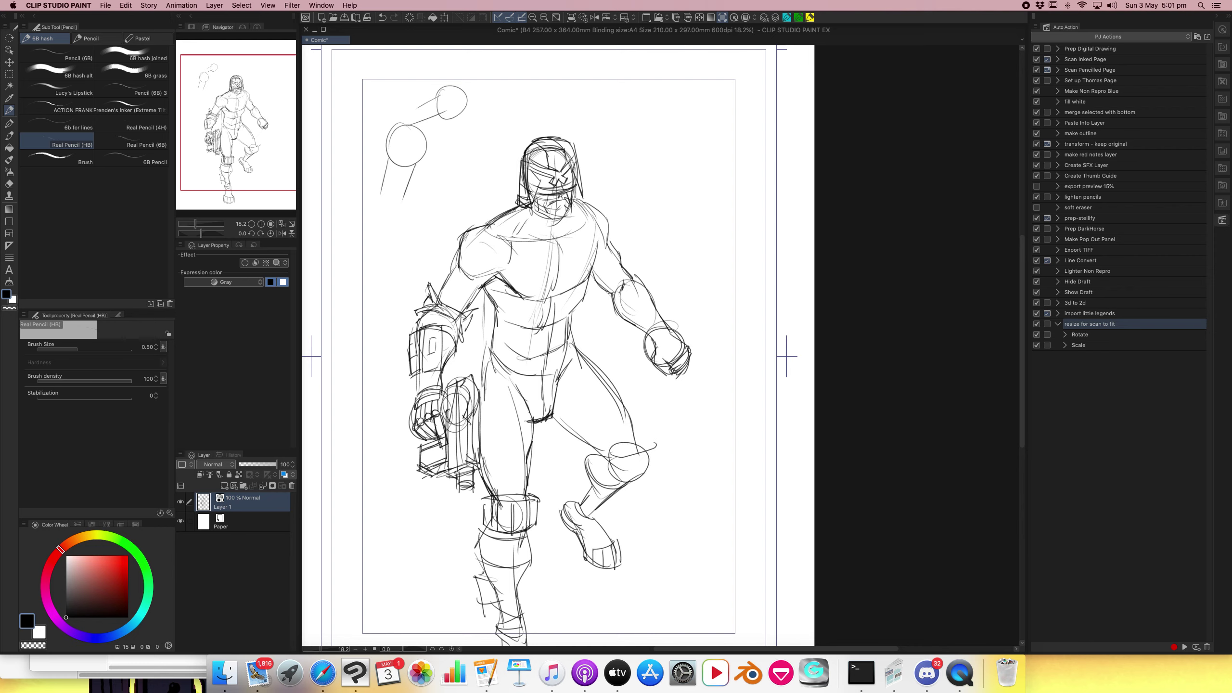
drag(507, 234, 548, 245)
drag(536, 203, 529, 228)
drag(577, 189, 572, 210)
mouse_move(543, 141)
mouse_down()
mouse_move(573, 156)
mouse_move(583, 198)
mouse_up()
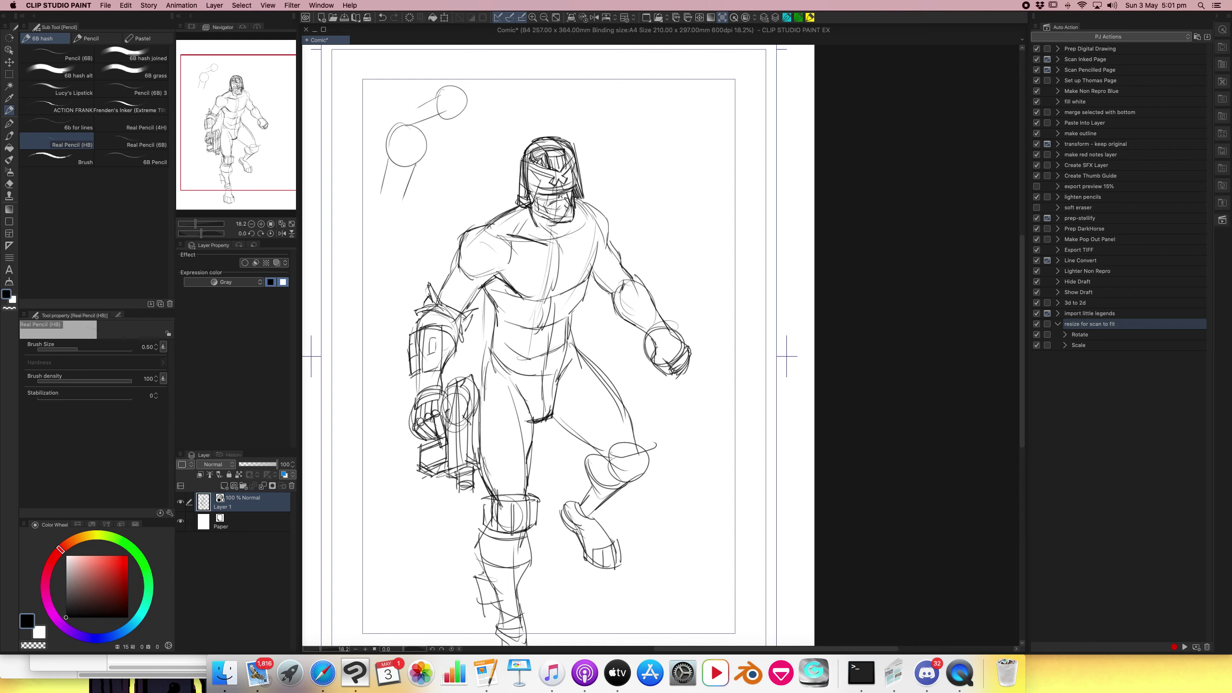
Draw the V-shaped collar, the suit's centre seam down the torso and firmer abdomen and inner-thigh lines.
drag(541, 181, 534, 205)
mouse_move(533, 209)
mouse_down()
mouse_move(602, 253)
mouse_move(583, 240)
mouse_up()
mouse_move(555, 235)
mouse_down()
mouse_move(569, 242)
mouse_move(554, 242)
mouse_move(590, 200)
mouse_move(611, 245)
mouse_move(556, 291)
mouse_up()
mouse_move(556, 285)
mouse_down()
mouse_move(530, 298)
mouse_move(551, 308)
mouse_move(546, 354)
mouse_up()
mouse_move(549, 311)
mouse_down()
mouse_move(542, 368)
mouse_move(562, 347)
mouse_move(525, 383)
mouse_up()
mouse_move(525, 380)
mouse_down()
mouse_move(564, 364)
mouse_move(526, 384)
mouse_up()
mouse_move(526, 380)
mouse_down()
mouse_move(540, 373)
mouse_move(483, 405)
mouse_move(478, 474)
mouse_move(496, 507)
mouse_up()
Sketch a flared shoulder pad on the figure's right shoulder, joining the collar at the chest.
mouse_move(616, 388)
mouse_down()
mouse_move(624, 299)
mouse_move(612, 261)
mouse_move(623, 365)
mouse_up()
mouse_move(595, 255)
mouse_down()
mouse_move(574, 302)
mouse_move(495, 353)
mouse_up()
mouse_move(470, 212)
mouse_down()
mouse_move(471, 254)
mouse_move(503, 258)
mouse_up()
drag(492, 195, 520, 212)
mouse_move(484, 187)
mouse_down()
mouse_move(516, 211)
mouse_move(486, 209)
mouse_move(502, 214)
mouse_move(513, 182)
mouse_move(557, 223)
mouse_up()
drag(554, 221, 548, 246)
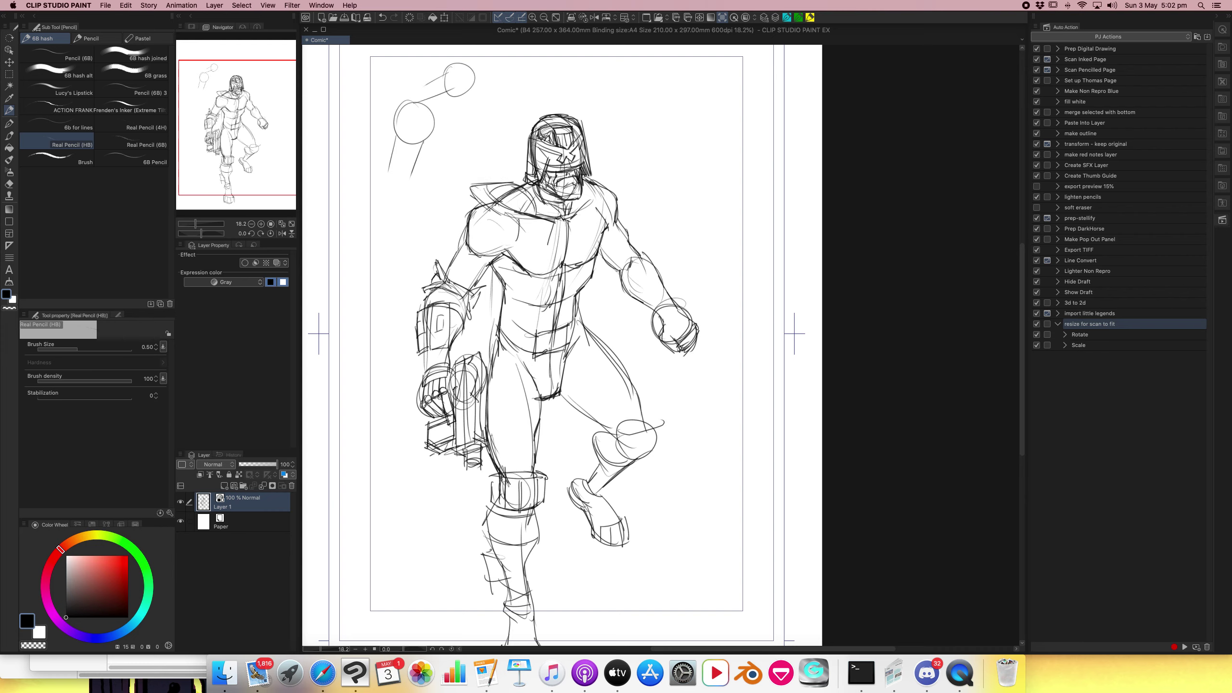
Add a layered edge to the figure's right shoulder pad and sketch a rectangular chest badge with the contour beneath the pectoral.
mouse_move(454, 199)
mouse_down()
mouse_move(475, 203)
mouse_move(452, 242)
mouse_move(487, 250)
mouse_move(444, 223)
mouse_move(443, 243)
mouse_move(472, 267)
mouse_move(490, 269)
mouse_move(505, 215)
mouse_up()
drag(496, 242, 540, 230)
drag(506, 238, 556, 237)
drag(512, 225, 558, 214)
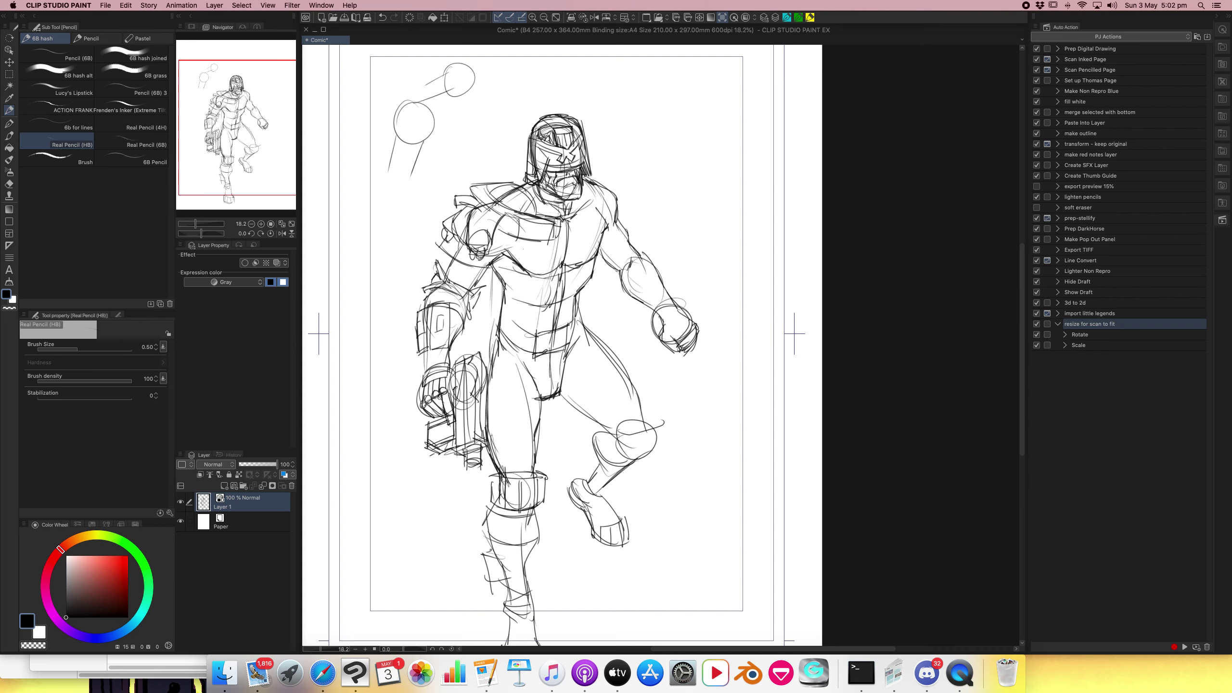
mouse_move(492, 247)
mouse_down()
mouse_move(536, 256)
mouse_move(536, 274)
mouse_up()
drag(493, 265, 513, 274)
Mark a segment line on the right shoulder pad and sketch a blocky shoulder pad on the figure's left shoulder.
drag(494, 188, 482, 208)
drag(480, 211, 511, 192)
mouse_move(592, 170)
mouse_down()
mouse_move(627, 167)
mouse_move(637, 214)
mouse_move(634, 176)
mouse_up()
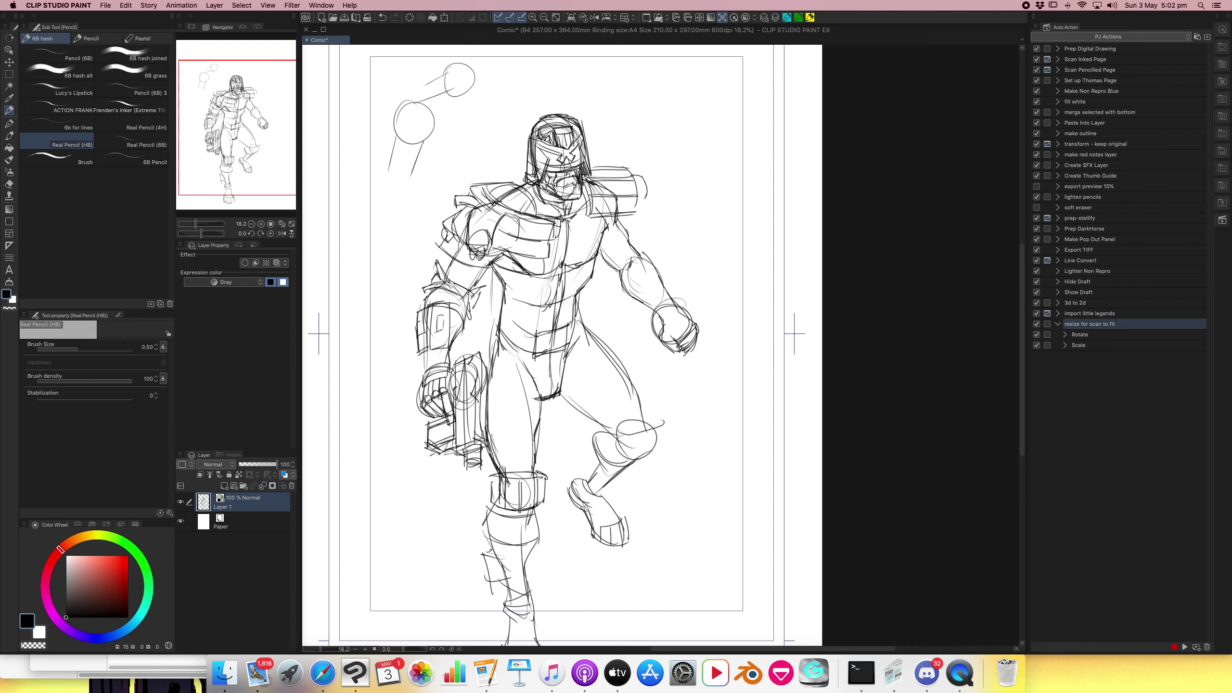
Sketch the side contour of the left chest and block in boxy pouches along both sides of the waist belt.
mouse_move(597, 232)
mouse_down()
mouse_move(574, 263)
mouse_move(600, 271)
mouse_up()
drag(607, 242, 601, 271)
drag(516, 335, 540, 330)
mouse_move(509, 326)
mouse_down()
mouse_move(509, 360)
mouse_move(535, 359)
mouse_up()
mouse_move(533, 332)
mouse_down()
mouse_move(534, 369)
mouse_move(493, 346)
mouse_move(517, 357)
mouse_up()
mouse_move(576, 319)
mouse_down()
mouse_move(574, 354)
mouse_move(568, 325)
mouse_up()
drag(573, 319, 594, 350)
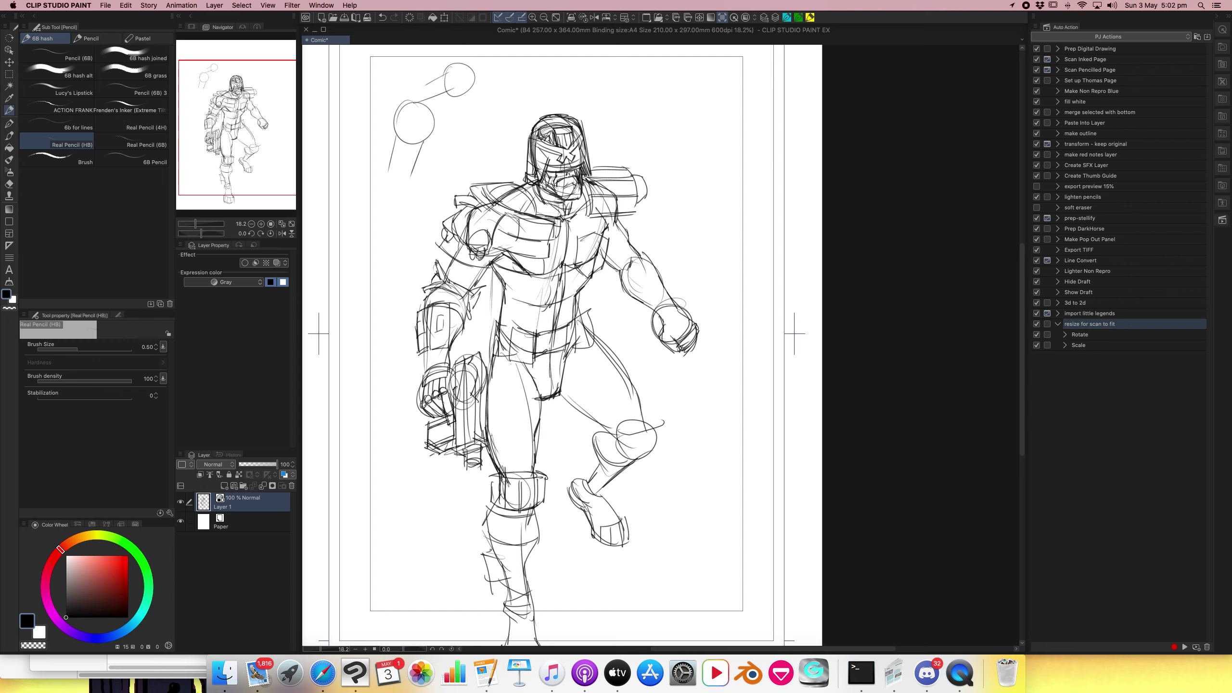
Add muscle contours to the straight thigh and sketch an elbow pad on the figure's left arm.
mouse_move(520, 373)
mouse_down()
mouse_move(520, 463)
mouse_move(504, 424)
mouse_move(503, 470)
mouse_up()
drag(517, 436, 510, 471)
drag(636, 251, 622, 278)
mouse_move(644, 261)
mouse_down()
mouse_move(623, 281)
mouse_move(646, 241)
mouse_move(607, 278)
mouse_move(657, 254)
mouse_up()
mouse_move(630, 296)
mouse_down()
mouse_move(656, 267)
mouse_move(665, 273)
mouse_up()
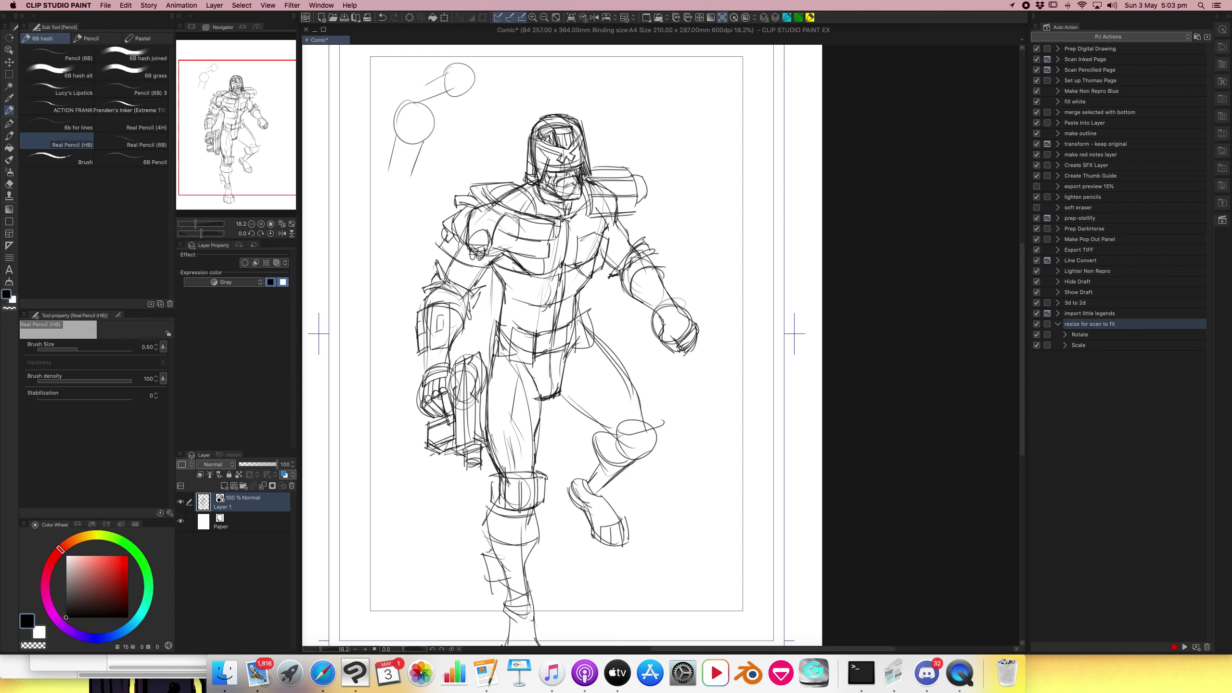
Detail the utility belt with a round buckle, pouches and side straps, and touch up the right gauntlet.
mouse_move(430, 345)
mouse_down()
mouse_move(451, 340)
mouse_move(429, 347)
mouse_up()
drag(509, 348, 525, 354)
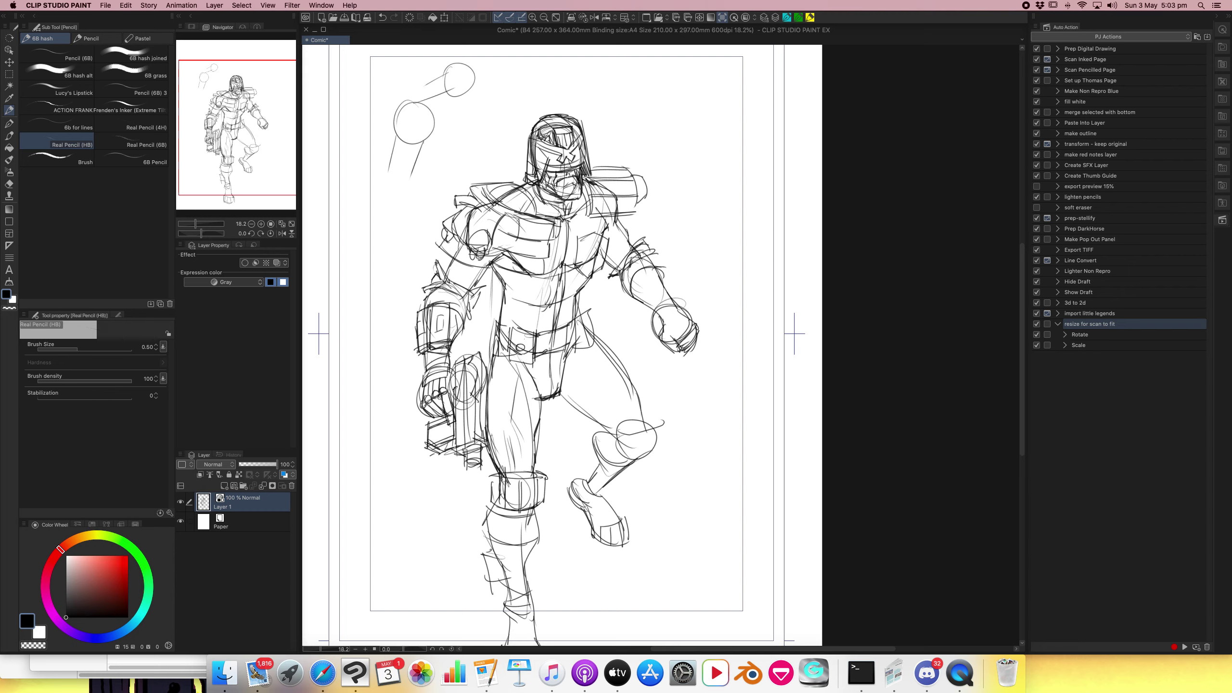
mouse_move(489, 318)
mouse_down()
mouse_move(488, 340)
mouse_move(505, 343)
mouse_up()
drag(490, 322, 504, 325)
mouse_move(505, 325)
mouse_down()
mouse_move(500, 357)
mouse_move(565, 332)
mouse_up()
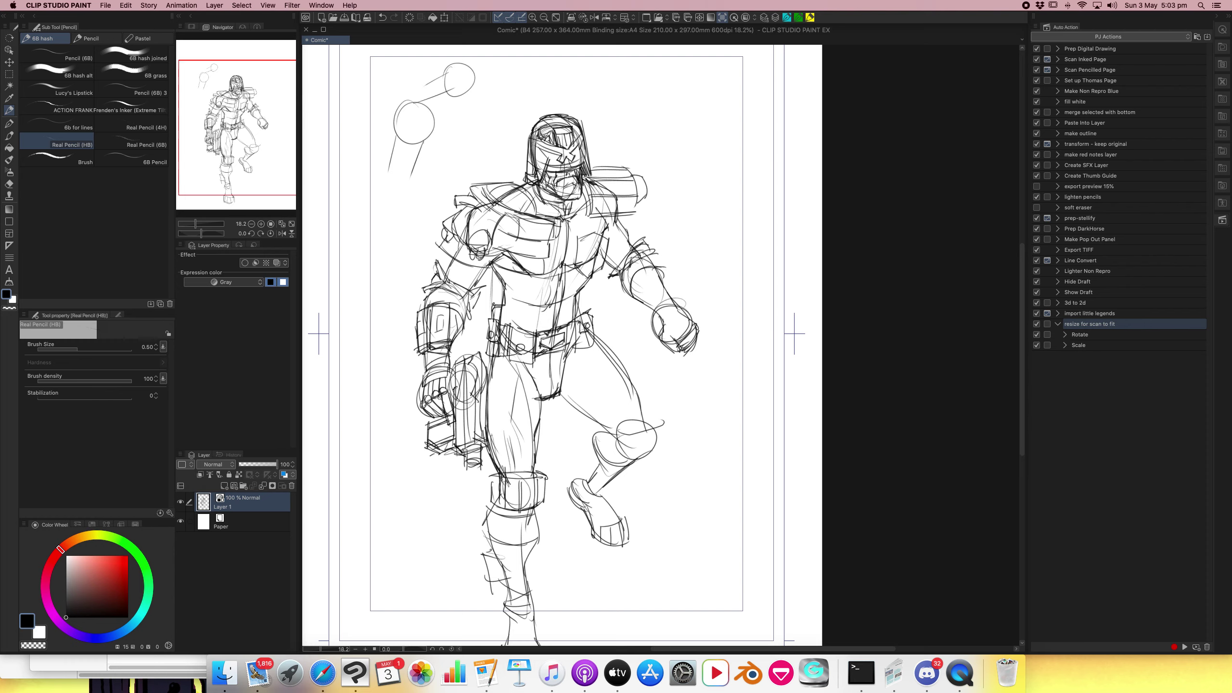
drag(578, 333, 582, 348)
drag(570, 320, 575, 344)
drag(522, 329, 536, 333)
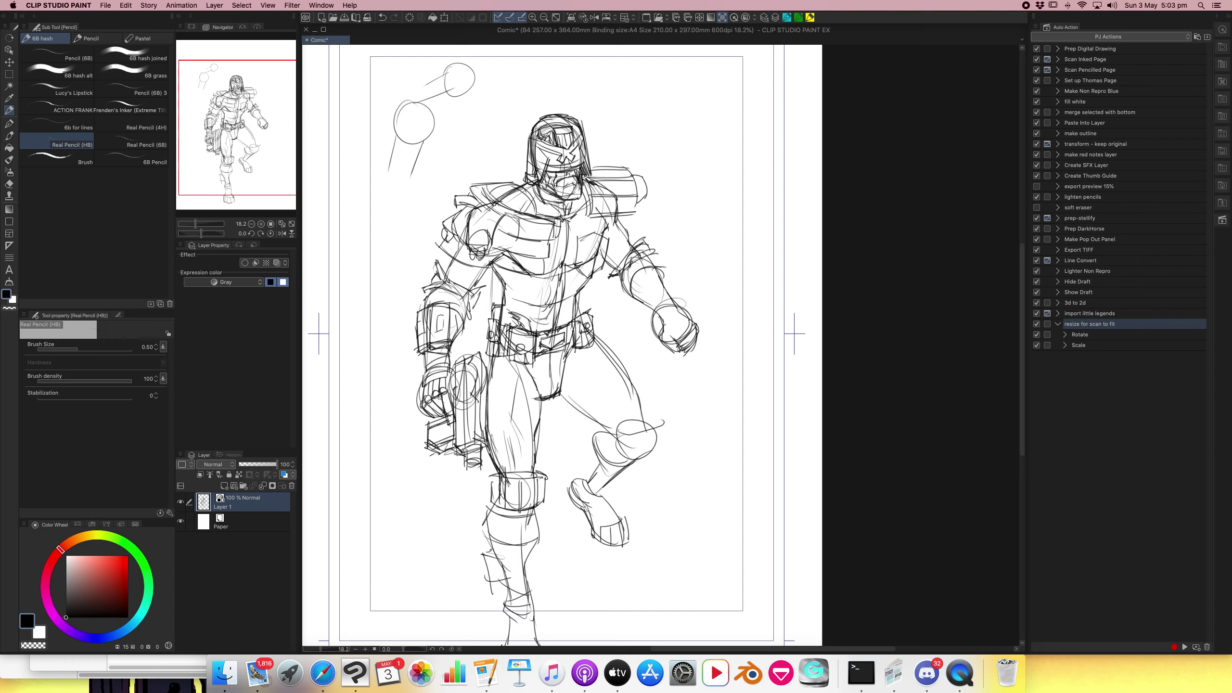
Sketch abdominal muscle and fabric fold lines across the stomach between the chest and belt.
drag(546, 312, 540, 330)
mouse_move(547, 288)
mouse_down()
mouse_move(537, 305)
mouse_move(533, 291)
mouse_up()
mouse_move(549, 284)
mouse_down()
mouse_move(535, 295)
mouse_move(574, 299)
mouse_up()
drag(575, 284, 563, 311)
drag(569, 291, 565, 317)
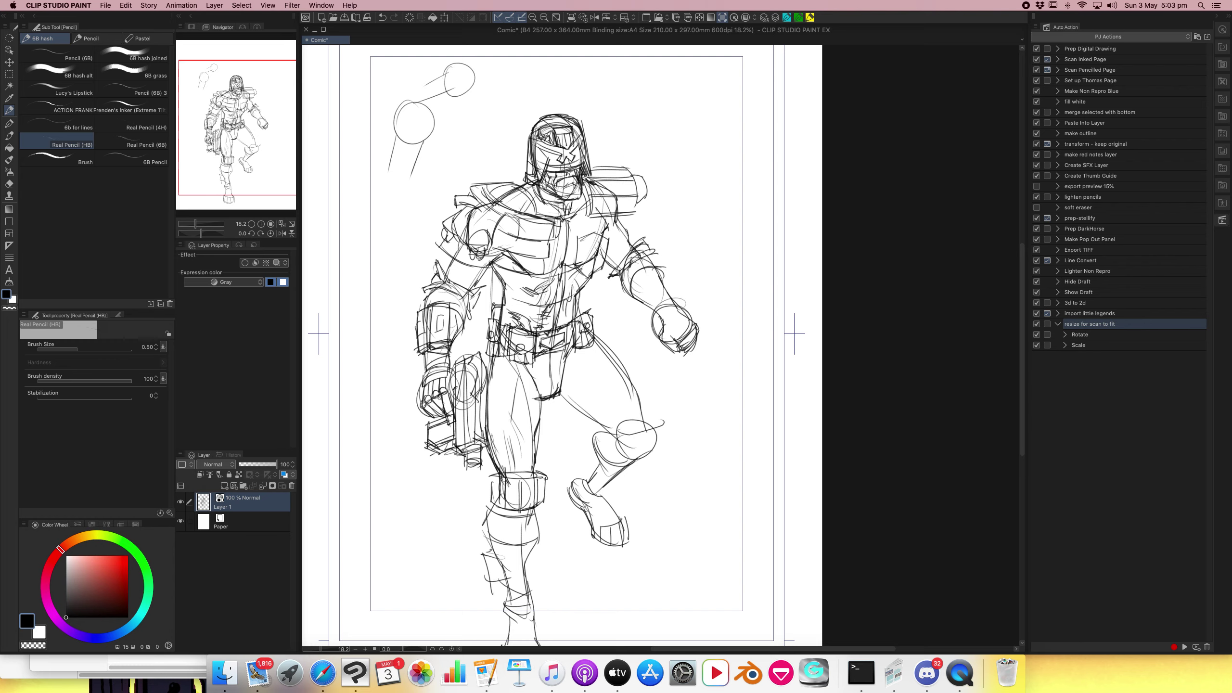
Strengthen the helmet's centre line, the lines on the chest and badge, and the neck line beside the jaw.
mouse_move(556, 137)
mouse_down()
mouse_move(548, 184)
mouse_move(576, 226)
mouse_move(564, 267)
mouse_up()
drag(568, 224, 563, 254)
drag(529, 220, 526, 242)
drag(536, 226, 532, 240)
mouse_move(540, 188)
mouse_down()
mouse_move(528, 200)
mouse_move(513, 182)
mouse_move(532, 216)
mouse_up()
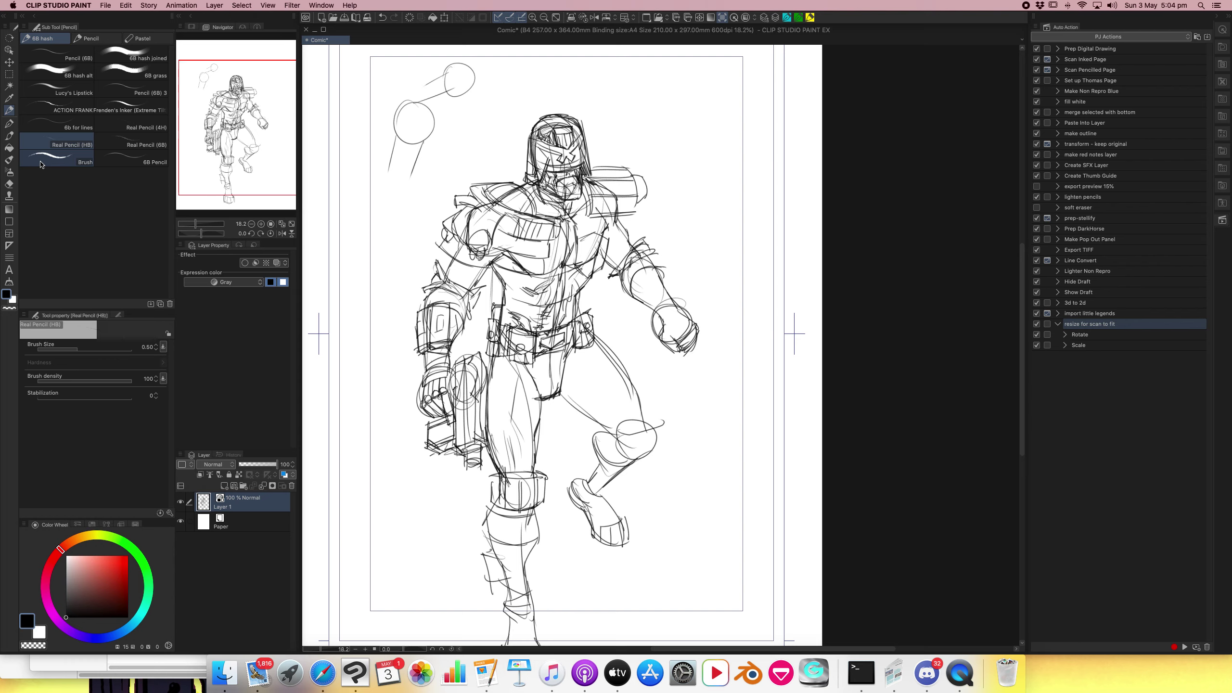
Add a new layer above the pencil sketch and set its expression color to Gray.
click(224, 485)
click(228, 282)
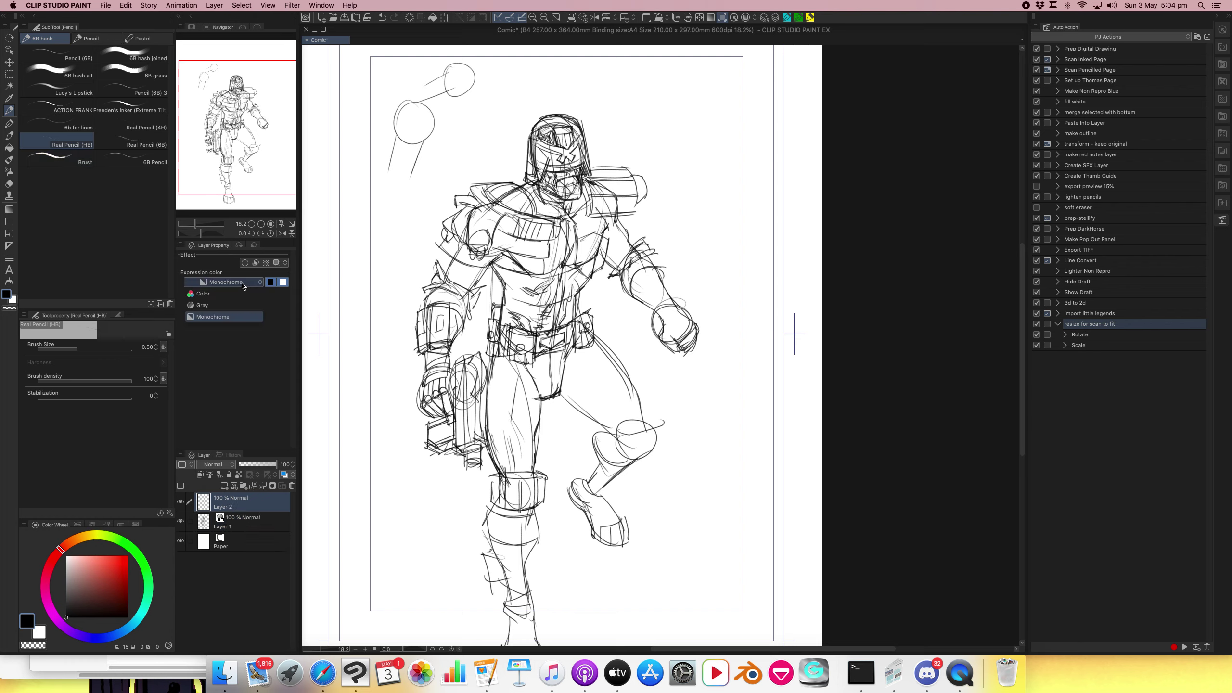
click(234, 310)
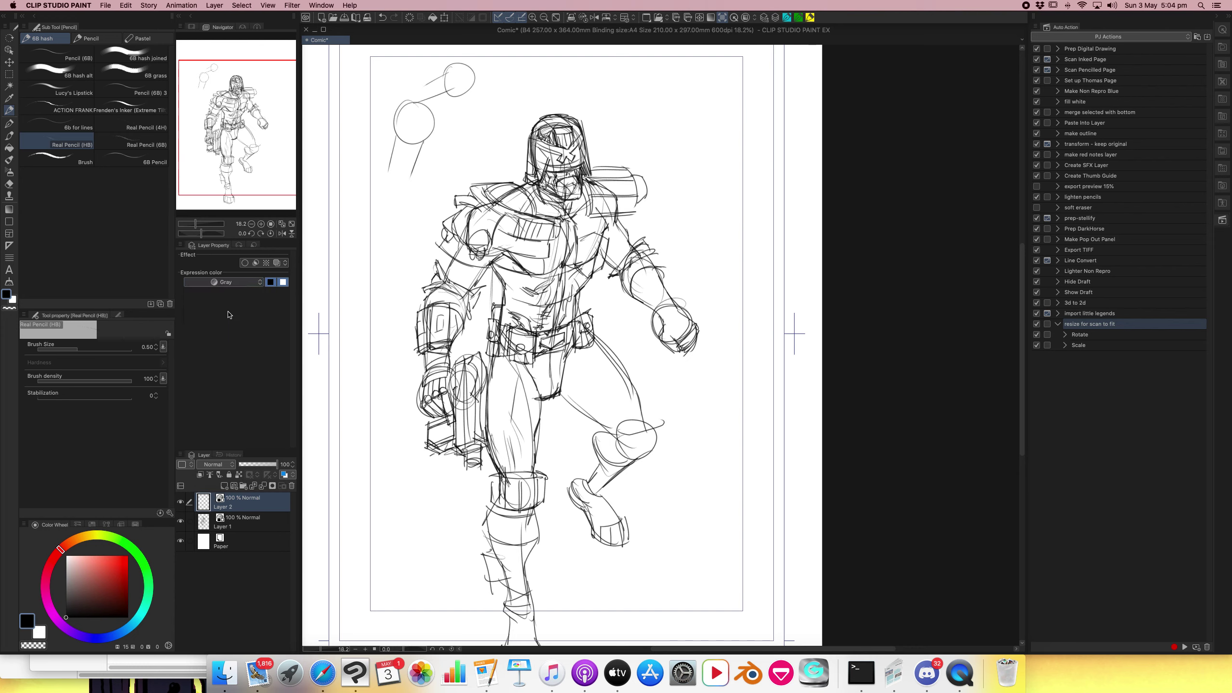
Choose the Simple Copic Marker 2 brush, try it on the right arm, and set brush size 7.54 and opacity 70.
click(8, 160)
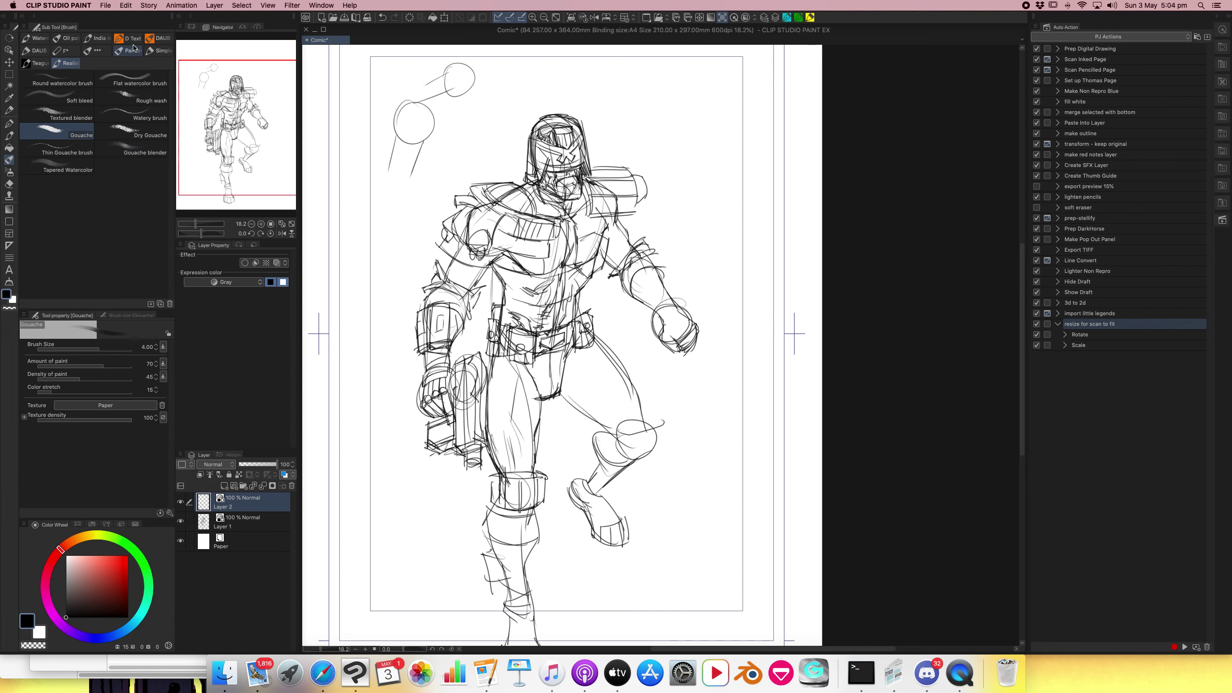
click(95, 50)
click(159, 51)
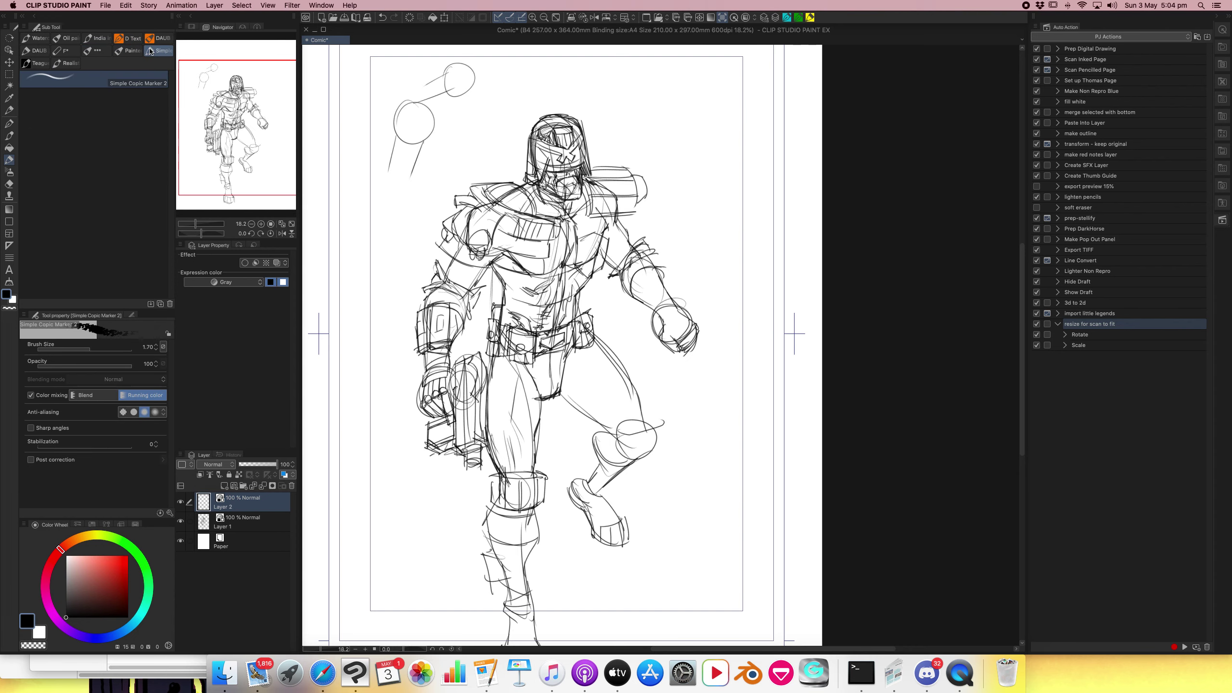
drag(482, 268, 465, 289)
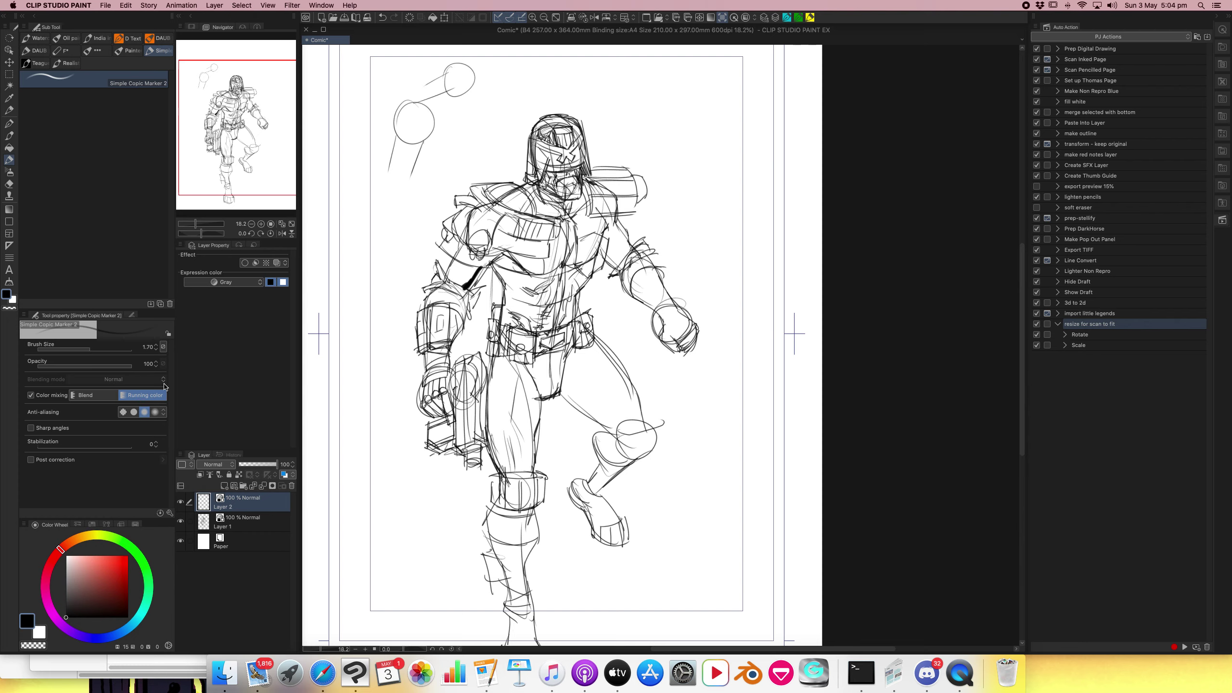
mouse_move(102, 348)
mouse_down()
mouse_move(118, 366)
mouse_move(104, 367)
mouse_up()
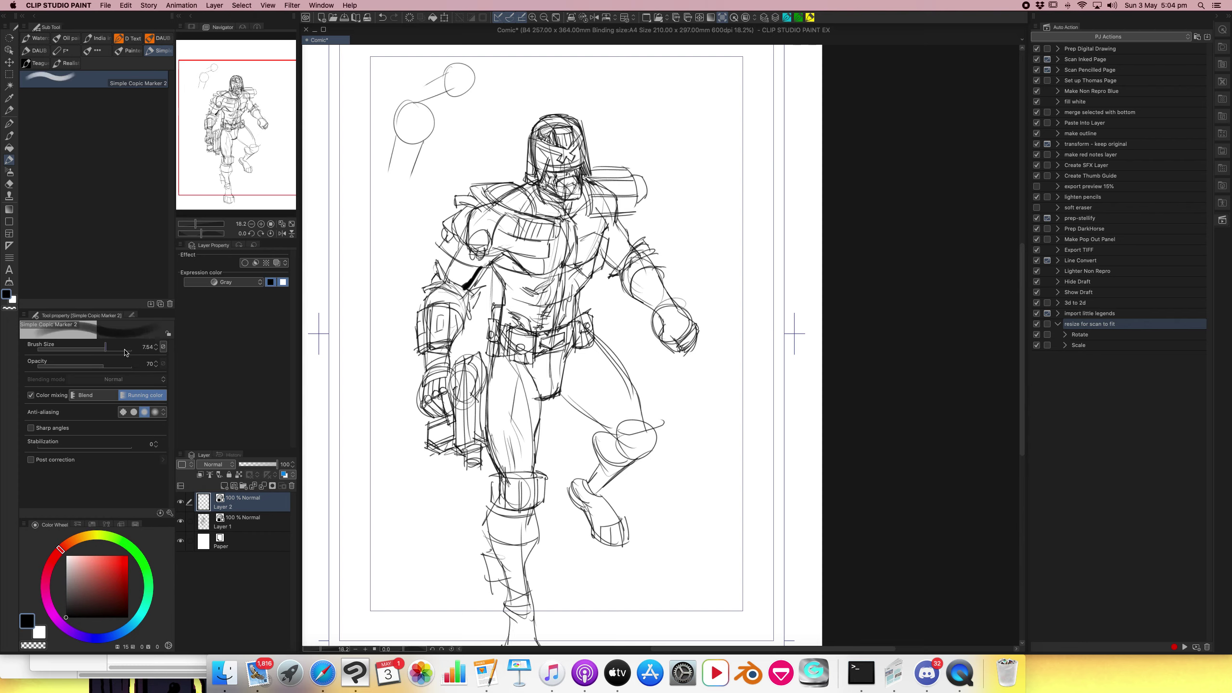
Shade the right upper arm and the stomach below the chest, and darken the torso's shadow side with brush size 2.88.
drag(469, 274, 456, 309)
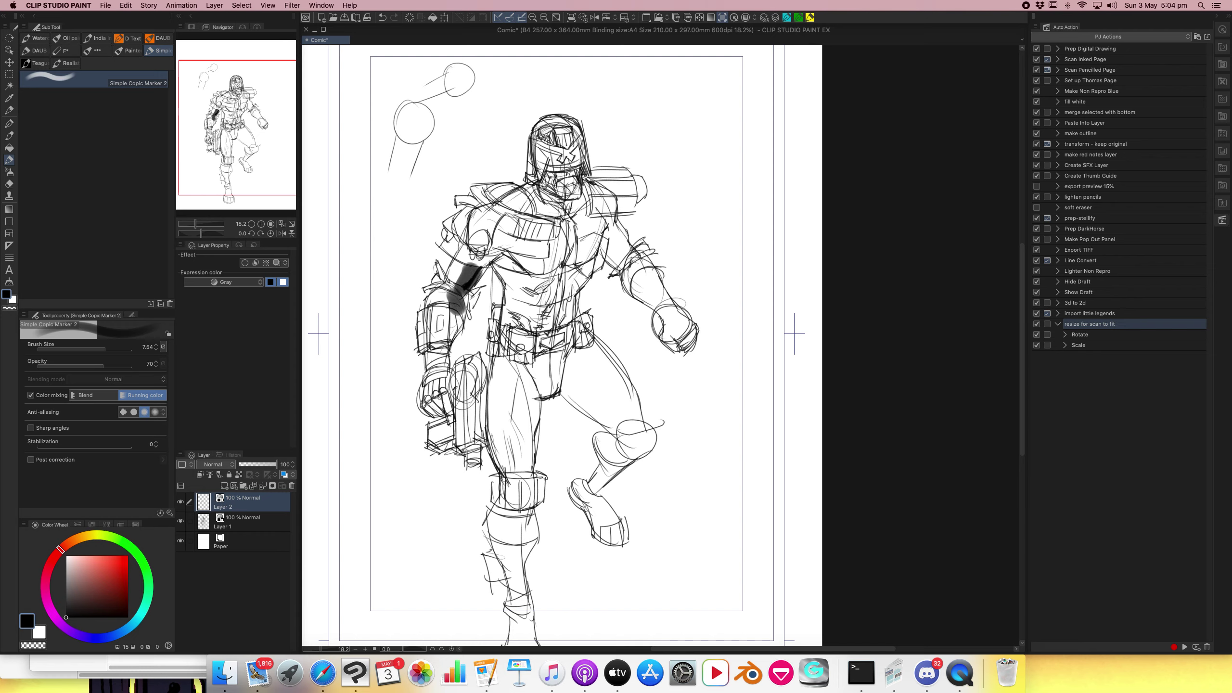
mouse_move(514, 273)
mouse_down()
mouse_move(547, 289)
mouse_move(573, 276)
mouse_move(541, 333)
mouse_up()
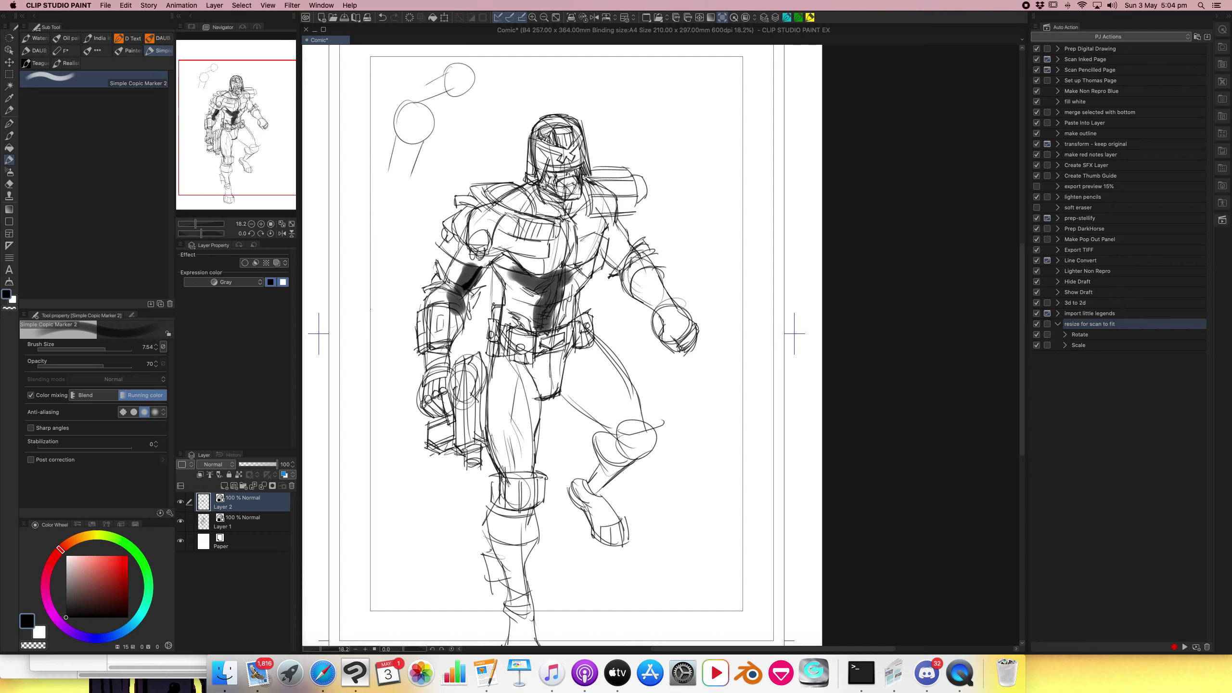
drag(105, 349, 96, 349)
mouse_move(574, 248)
mouse_down()
mouse_move(577, 314)
mouse_move(582, 280)
mouse_move(567, 325)
mouse_move(558, 306)
mouse_up()
drag(574, 213, 577, 239)
Fill the collar area, left shoulder pad, left upper arm and wrist with dark marker shading.
mouse_move(546, 195)
mouse_down()
mouse_move(565, 211)
mouse_move(573, 201)
mouse_move(581, 238)
mouse_move(595, 217)
mouse_move(606, 234)
mouse_move(613, 214)
mouse_move(608, 260)
mouse_move(620, 258)
mouse_move(613, 231)
mouse_move(632, 248)
mouse_move(626, 287)
mouse_move(640, 260)
mouse_up()
mouse_move(532, 192)
mouse_down()
mouse_move(510, 204)
mouse_move(523, 212)
mouse_move(572, 171)
mouse_move(558, 197)
mouse_move(574, 198)
mouse_move(576, 134)
mouse_move(586, 173)
mouse_move(570, 166)
mouse_move(635, 195)
mouse_up()
mouse_move(600, 199)
mouse_down()
mouse_move(597, 215)
mouse_move(636, 209)
mouse_up()
mouse_move(637, 204)
mouse_down()
mouse_move(586, 216)
mouse_move(635, 191)
mouse_move(588, 183)
mouse_move(640, 198)
mouse_up()
mouse_move(597, 232)
mouse_down()
mouse_move(594, 269)
mouse_move(649, 280)
mouse_move(638, 284)
mouse_up()
mouse_move(654, 306)
mouse_down()
mouse_move(673, 301)
mouse_move(658, 308)
mouse_up()
Shade the belt area, groin and inner thigh of the straight leg with dark marker strokes.
drag(508, 312, 552, 368)
mouse_move(553, 366)
mouse_down()
mouse_move(526, 374)
mouse_move(548, 389)
mouse_up()
mouse_move(536, 386)
mouse_down()
mouse_move(565, 364)
mouse_move(562, 374)
mouse_up()
mouse_move(567, 361)
mouse_down()
mouse_move(560, 391)
mouse_move(524, 408)
mouse_move(531, 439)
mouse_up()
drag(511, 359, 534, 422)
drag(538, 421, 529, 442)
mouse_move(518, 363)
mouse_down()
mouse_move(513, 437)
mouse_move(528, 395)
mouse_move(518, 439)
mouse_move(501, 416)
mouse_move(499, 473)
mouse_move(517, 439)
mouse_move(528, 467)
mouse_up()
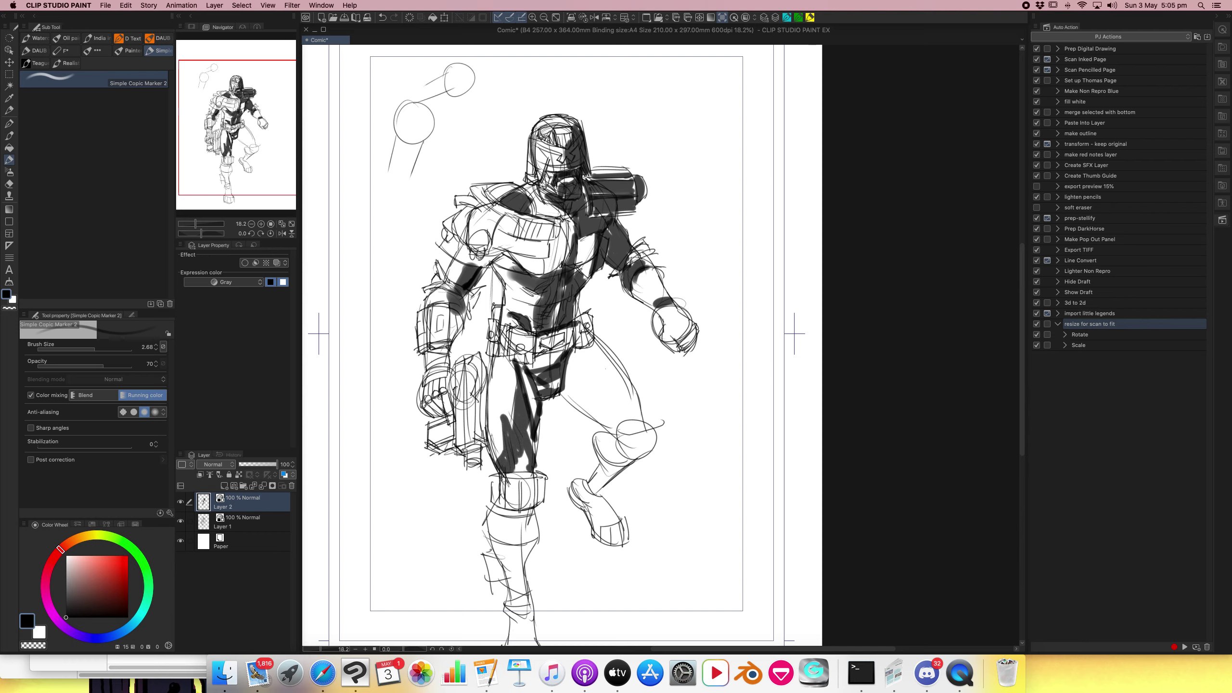
Fill the raised leg's thigh, knee, shin and boot with dark shading, and shade below the straight leg's knee pad.
mouse_move(578, 351)
mouse_down()
mouse_move(564, 382)
mouse_move(607, 418)
mouse_up()
drag(566, 374, 620, 423)
mouse_move(566, 347)
mouse_down()
mouse_move(622, 417)
mouse_move(636, 412)
mouse_up()
mouse_move(625, 370)
mouse_down()
mouse_move(642, 433)
mouse_move(602, 459)
mouse_move(599, 470)
mouse_move(615, 473)
mouse_move(572, 496)
mouse_move(618, 517)
mouse_up()
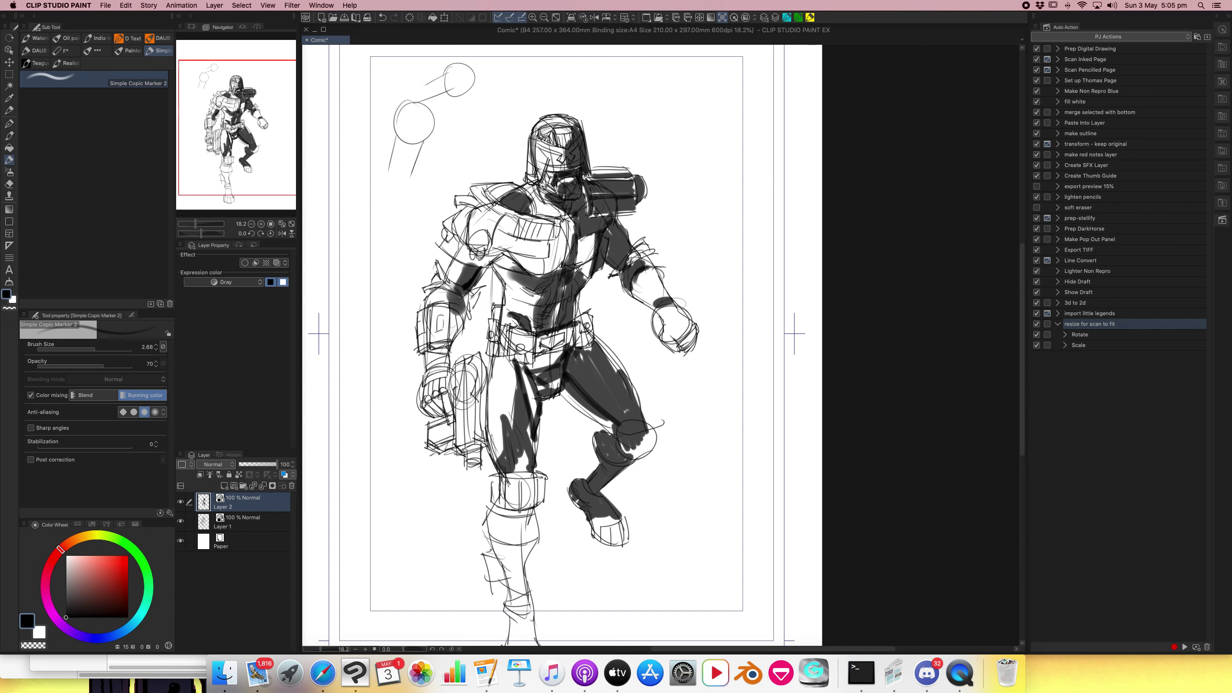
mouse_move(626, 444)
mouse_down()
mouse_move(664, 427)
mouse_move(644, 465)
mouse_move(620, 465)
mouse_move(620, 453)
mouse_up()
mouse_move(500, 515)
mouse_down()
mouse_move(524, 529)
mouse_move(533, 519)
mouse_move(509, 546)
mouse_move(533, 542)
mouse_move(502, 539)
mouse_up()
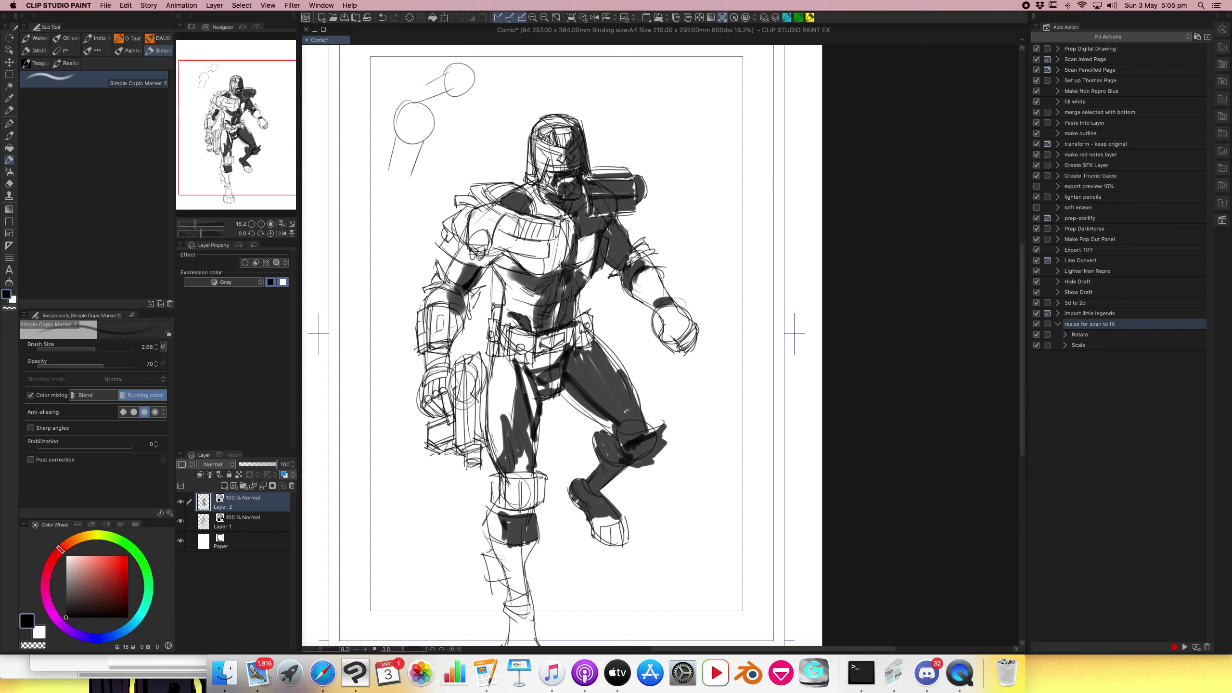
Add marker shadows to the helmet, right shoulder, chest badge, abdomen, left forearm and left fist.
drag(535, 165, 531, 176)
drag(539, 123, 553, 142)
mouse_move(500, 216)
mouse_down()
mouse_move(533, 238)
mouse_move(555, 229)
mouse_move(491, 249)
mouse_move(501, 252)
mouse_move(471, 217)
mouse_move(493, 238)
mouse_move(482, 250)
mouse_move(447, 243)
mouse_move(480, 262)
mouse_move(495, 239)
mouse_up()
mouse_move(499, 241)
mouse_down()
mouse_move(494, 212)
mouse_move(504, 209)
mouse_up()
drag(517, 293, 544, 296)
mouse_move(671, 311)
mouse_down()
mouse_move(663, 325)
mouse_move(679, 347)
mouse_up()
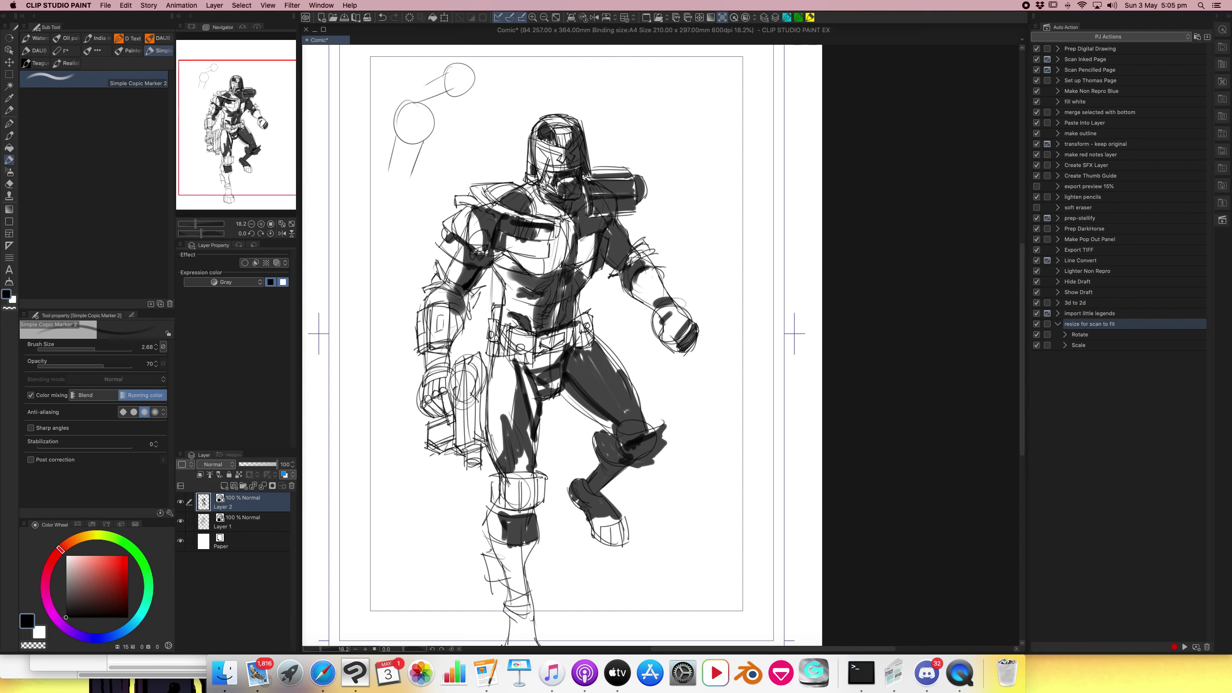
mouse_move(648, 265)
mouse_down()
mouse_move(639, 285)
mouse_move(684, 350)
mouse_move(627, 255)
mouse_up()
drag(684, 195, 685, 315)
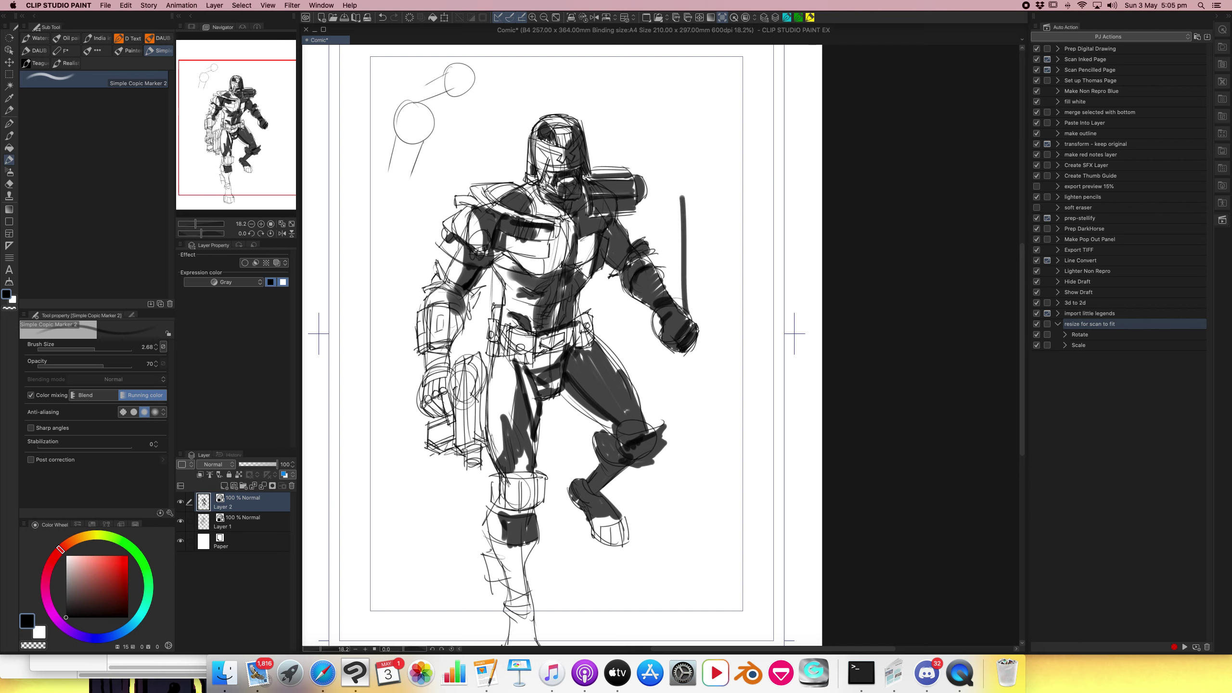
key(ctrl+z)
mouse_move(611, 238)
mouse_down()
mouse_move(679, 323)
mouse_move(734, 272)
mouse_up()
key(ctrl+z)
key(ctrl+z)
Draw a thick baton rising diagonally outward from the figure's left fist and darken the fist around its grip.
mouse_move(688, 324)
mouse_down()
mouse_move(737, 270)
mouse_move(678, 330)
mouse_move(691, 327)
mouse_move(679, 367)
mouse_up()
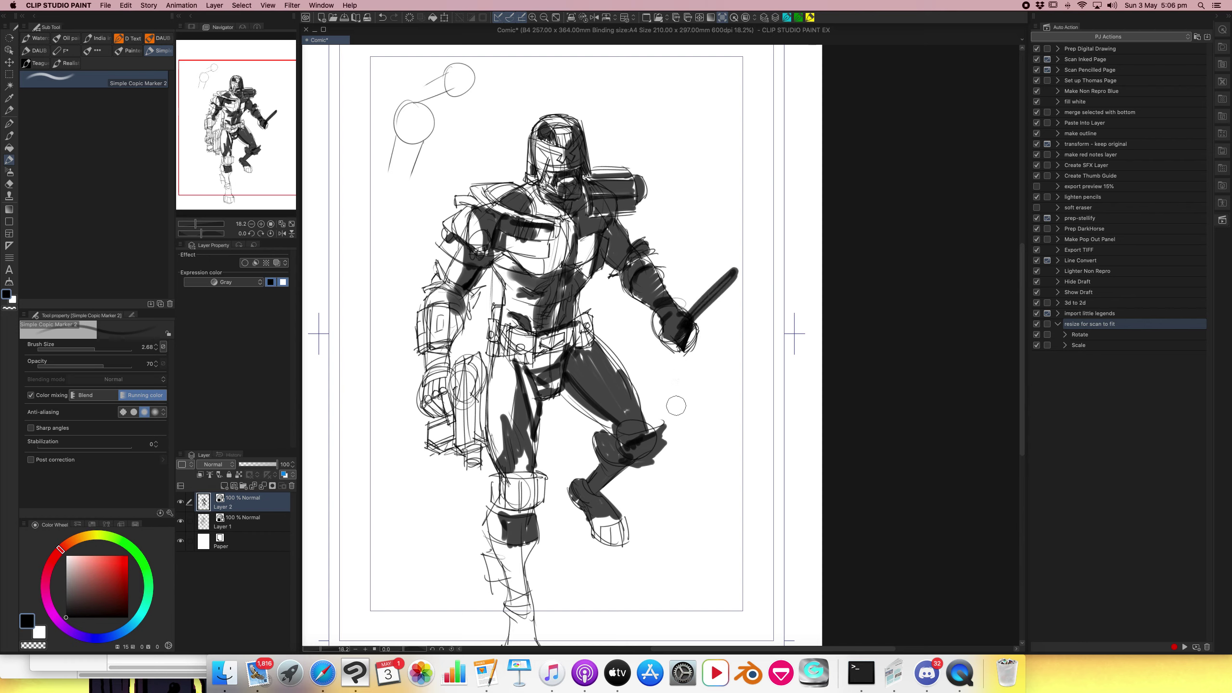
mouse_move(741, 260)
mouse_down()
mouse_move(689, 314)
mouse_move(713, 298)
mouse_move(673, 353)
mouse_move(671, 325)
mouse_up()
drag(672, 321, 664, 353)
Shade the pistol along its inner edge and underside with dark marker strokes.
drag(485, 363, 480, 450)
drag(478, 394, 475, 448)
drag(485, 390, 480, 446)
mouse_move(487, 358)
mouse_down()
mouse_move(471, 397)
mouse_move(489, 389)
mouse_up()
mouse_move(449, 441)
mouse_down()
mouse_move(435, 451)
mouse_move(461, 454)
mouse_up()
drag(479, 442, 464, 453)
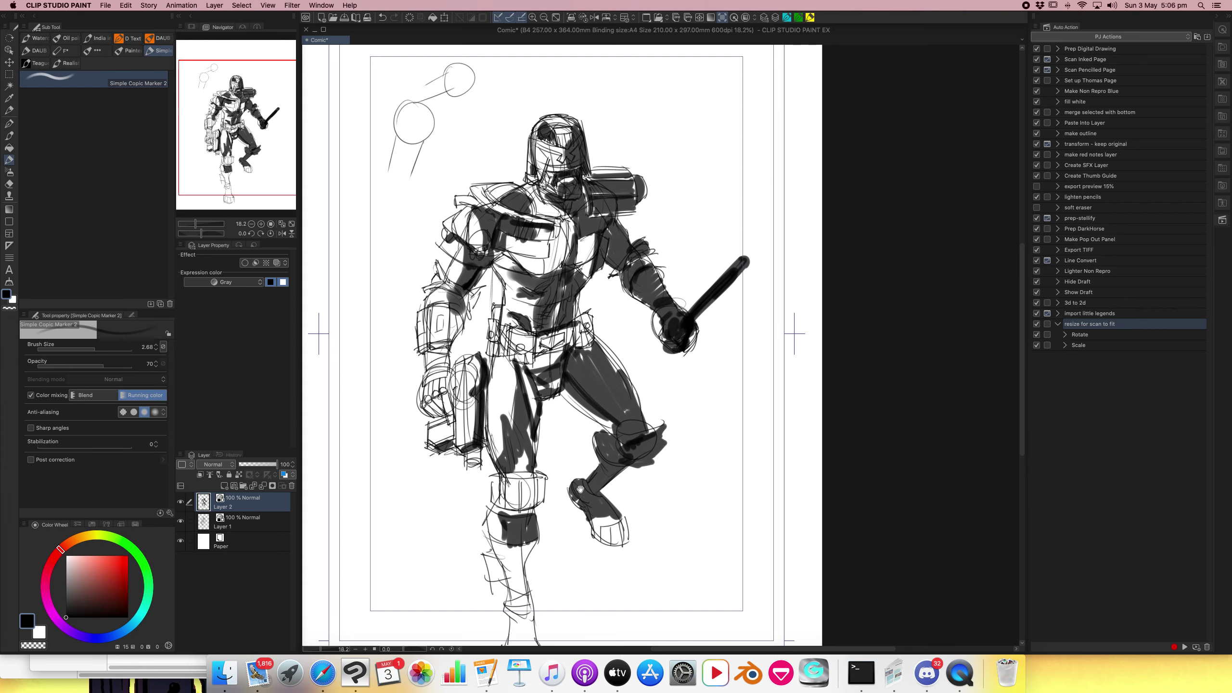
Shade the shin, ankle and side of the boot on the straight leg.
drag(580, 490, 583, 395)
drag(524, 457, 513, 520)
mouse_move(512, 523)
mouse_down()
mouse_move(536, 524)
mouse_move(547, 584)
mouse_up()
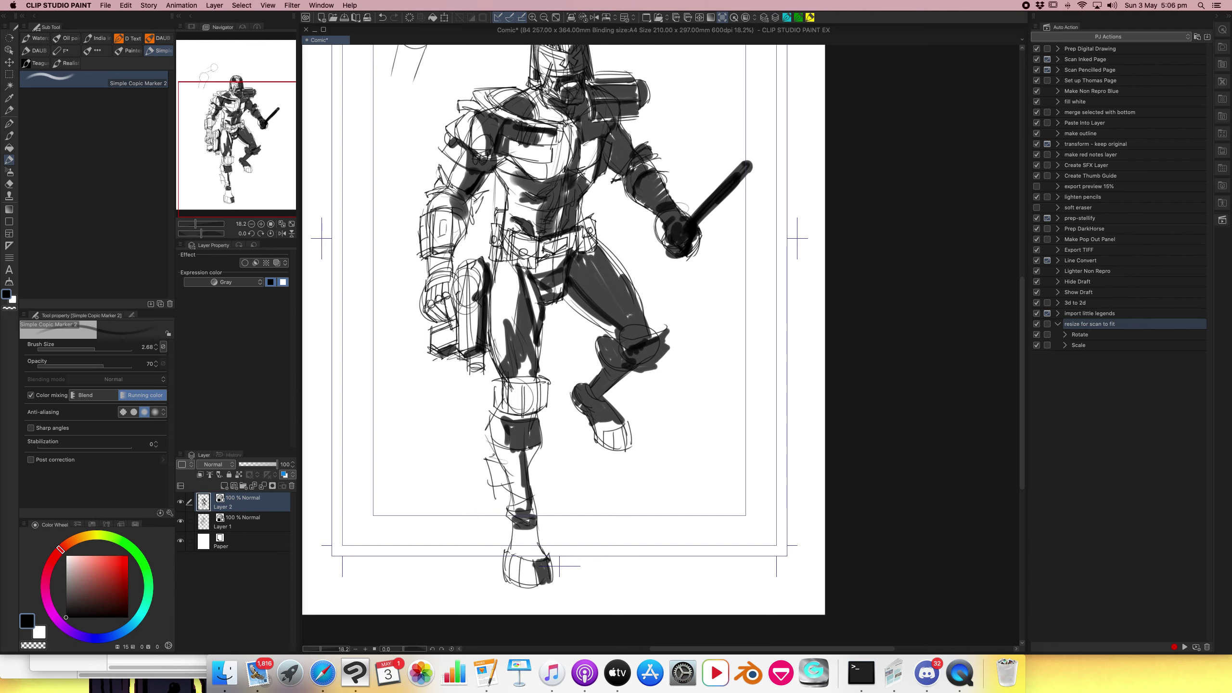
Put Layer 1 and Layer 2 into a new layer folder and set the folder as a draft layer.
click(245, 485)
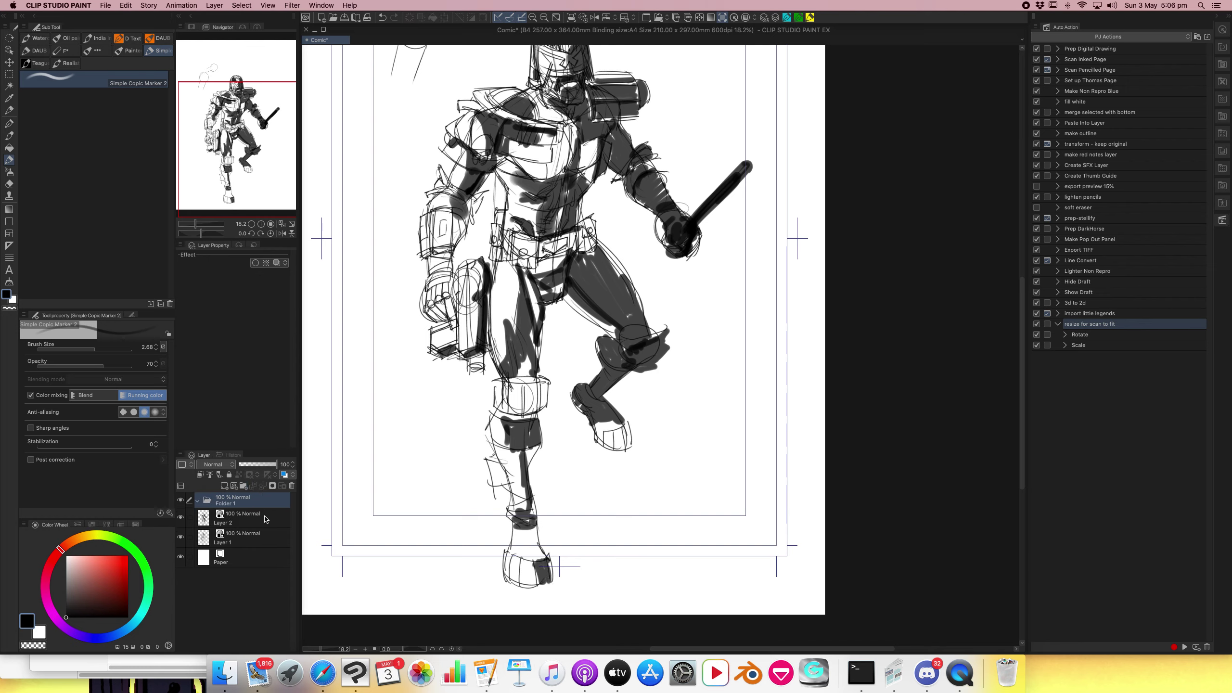
drag(265, 520, 264, 505)
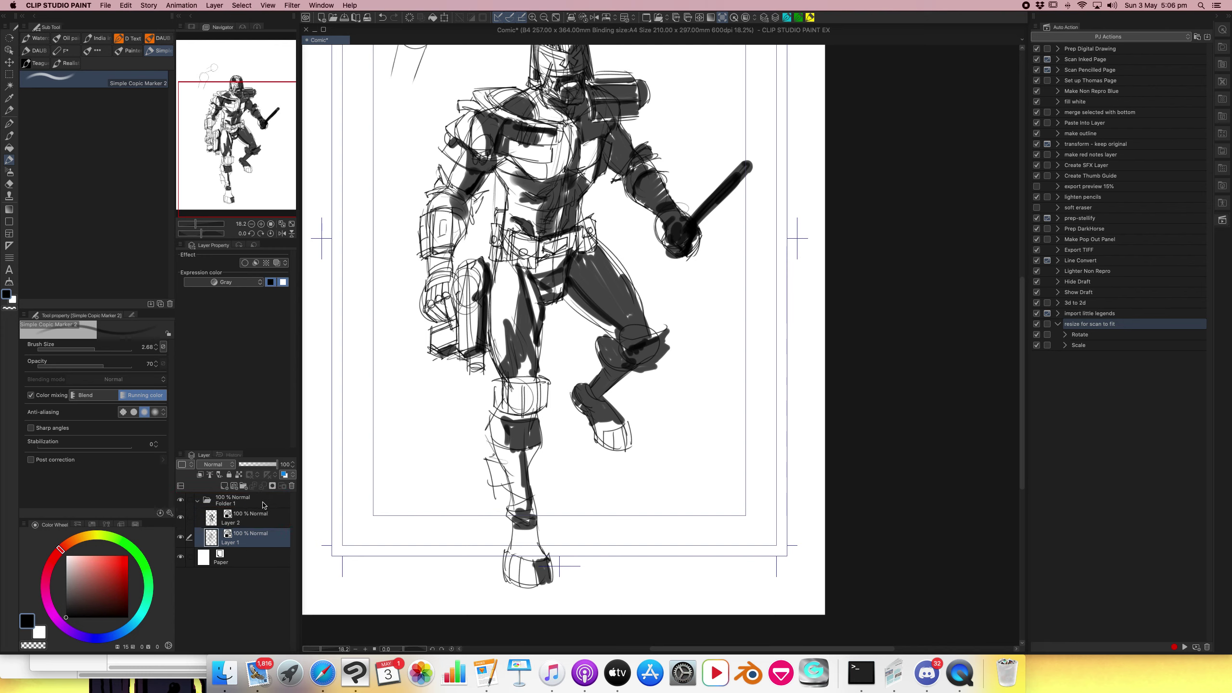
click(264, 502)
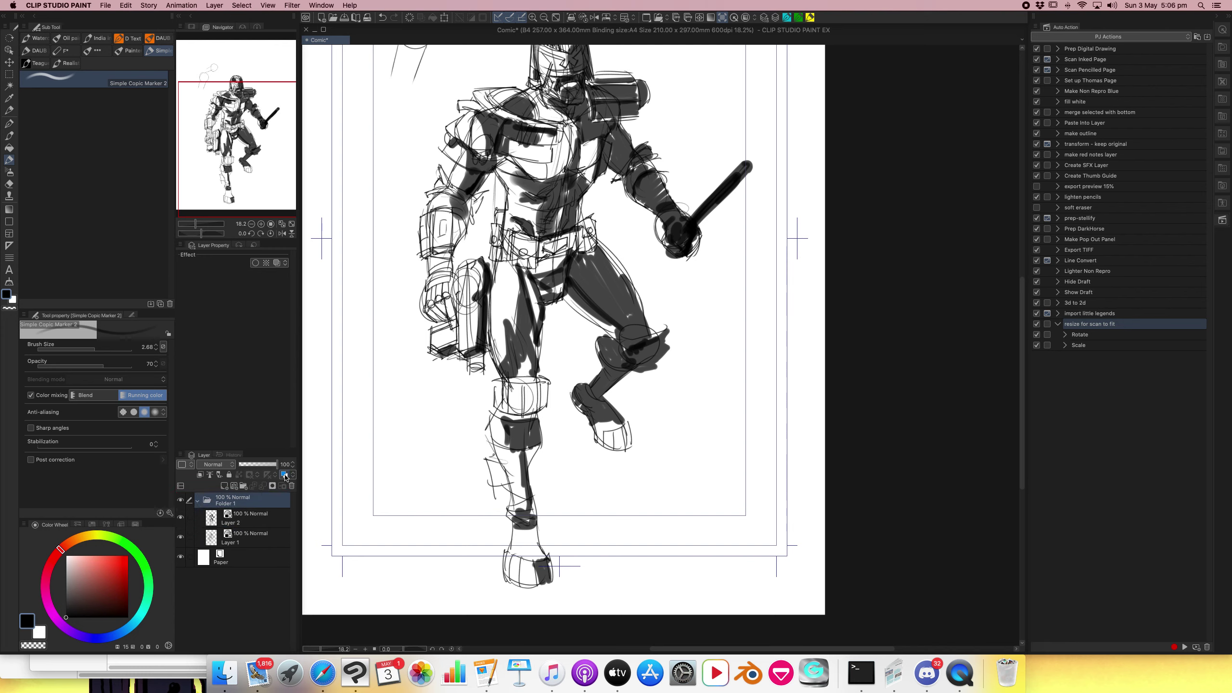
click(220, 474)
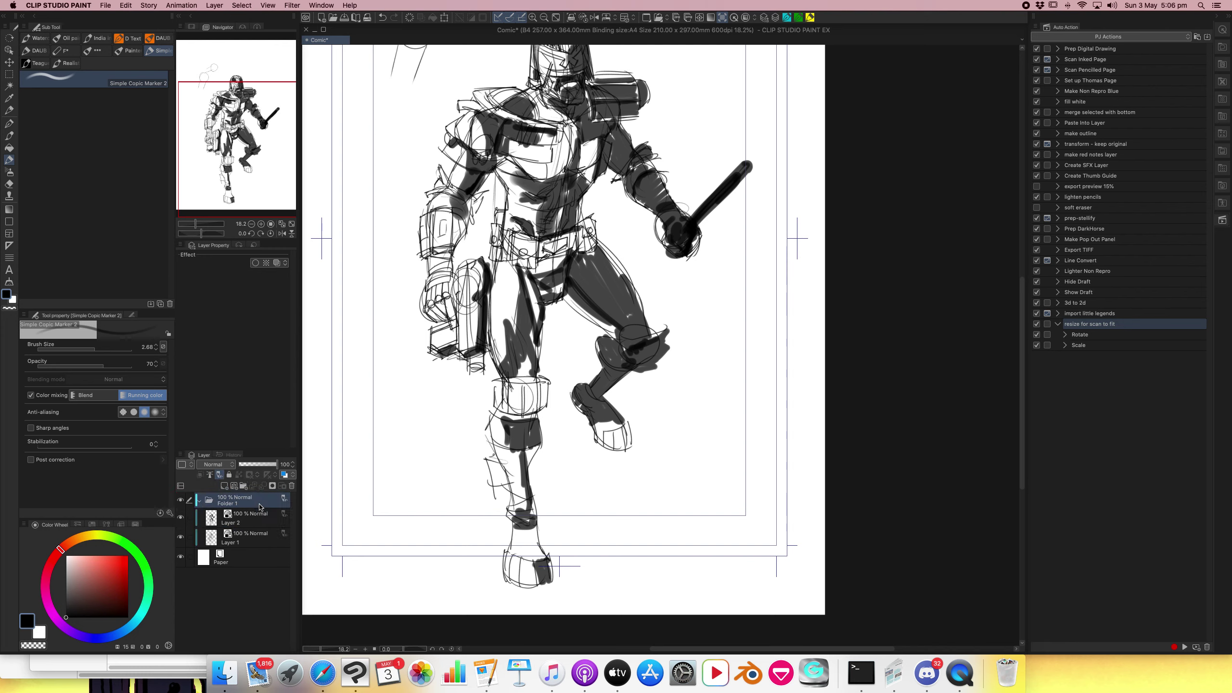
Turn on the folder's layer color, set it to a pale blue, and switch to the G-pen detail pen.
click(286, 475)
click(269, 275)
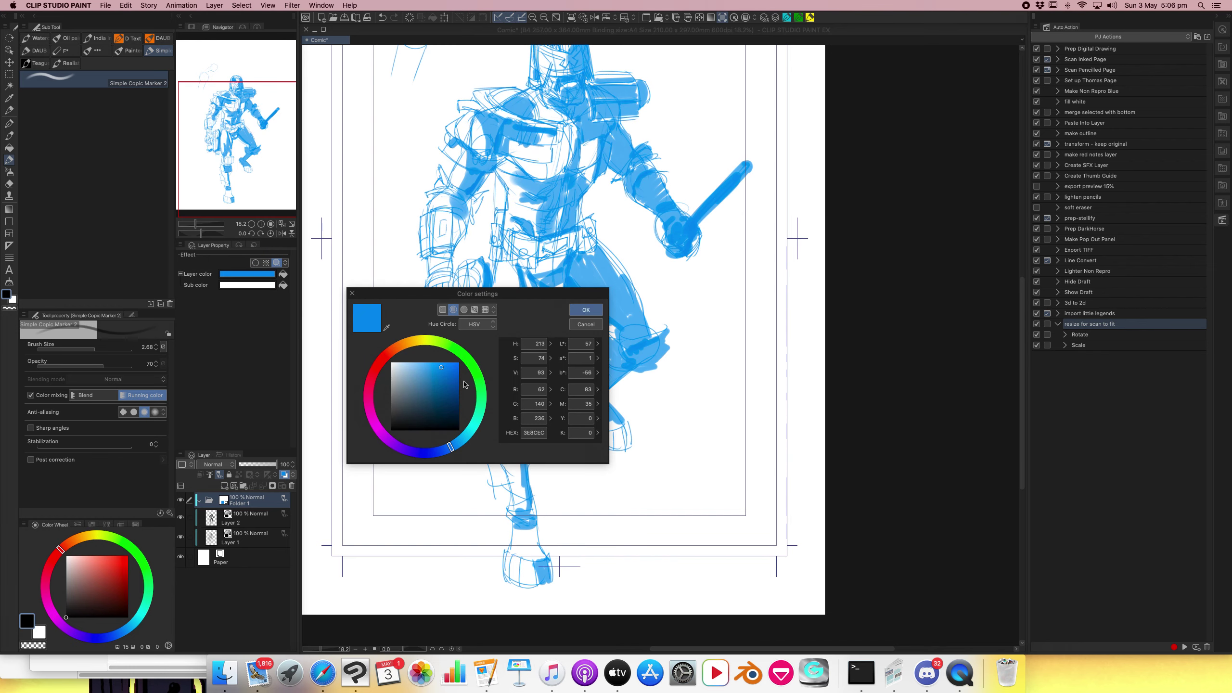
click(412, 370)
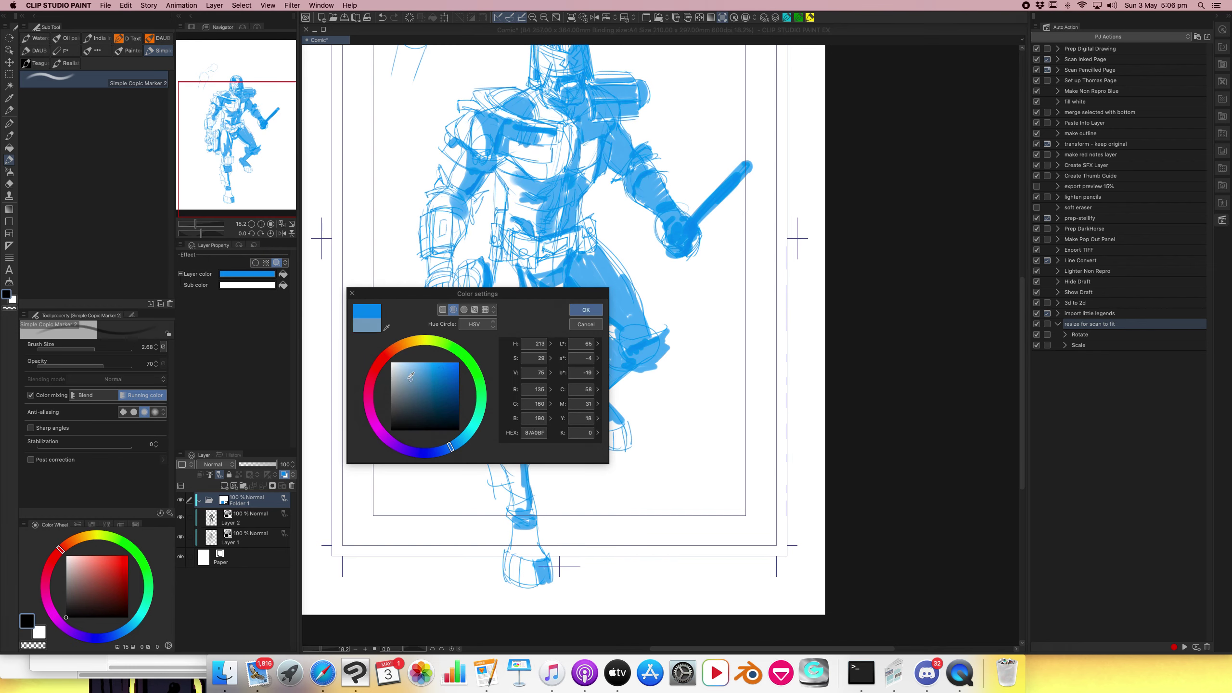
click(586, 310)
key(p)
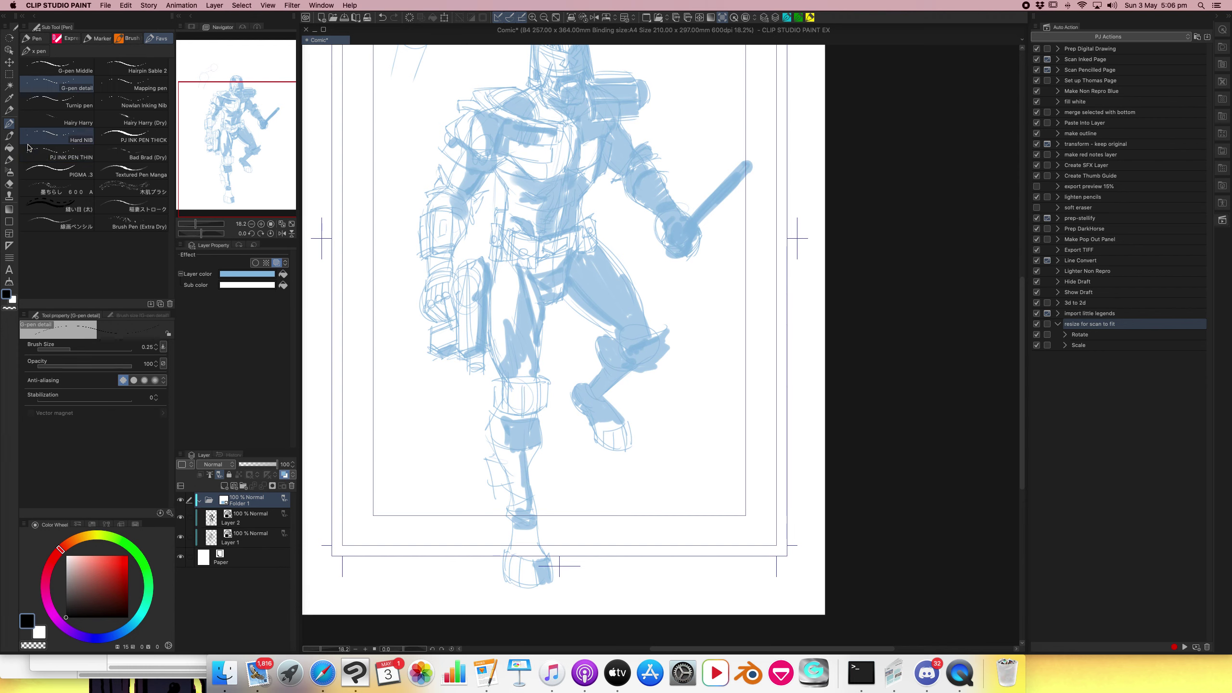
Change the draft folder's layer color to a pale, desaturated grey-blue.
click(270, 275)
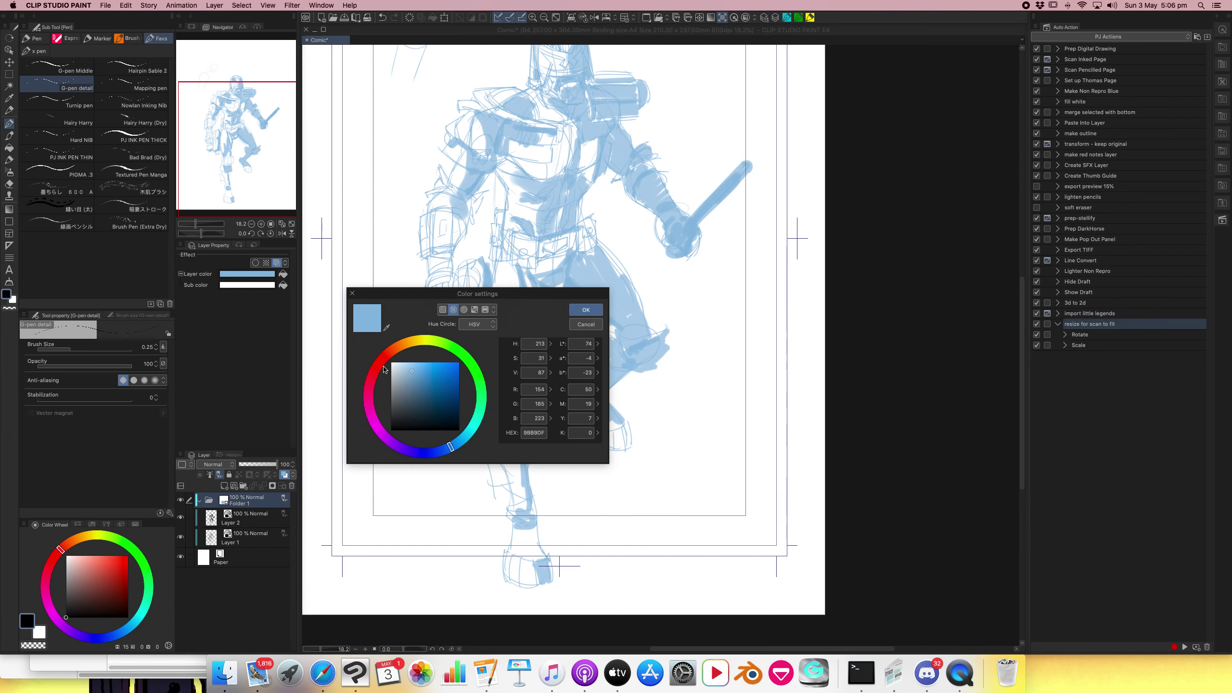
click(406, 386)
click(586, 309)
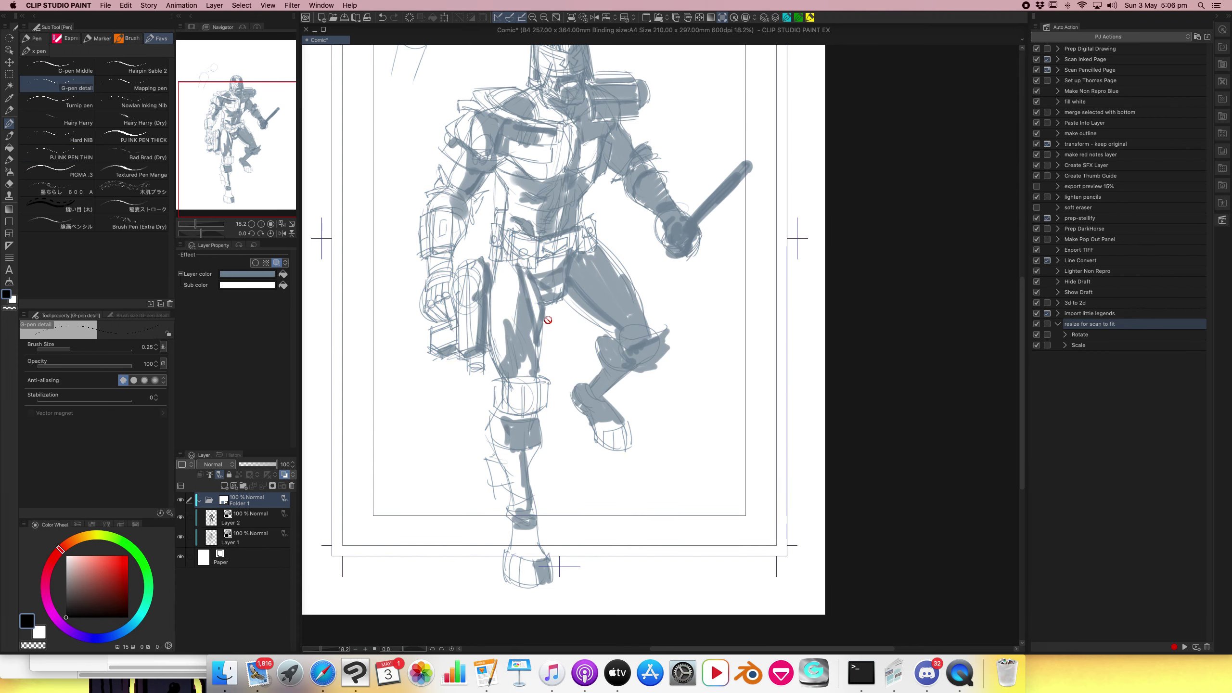
click(267, 274)
drag(419, 391, 402, 379)
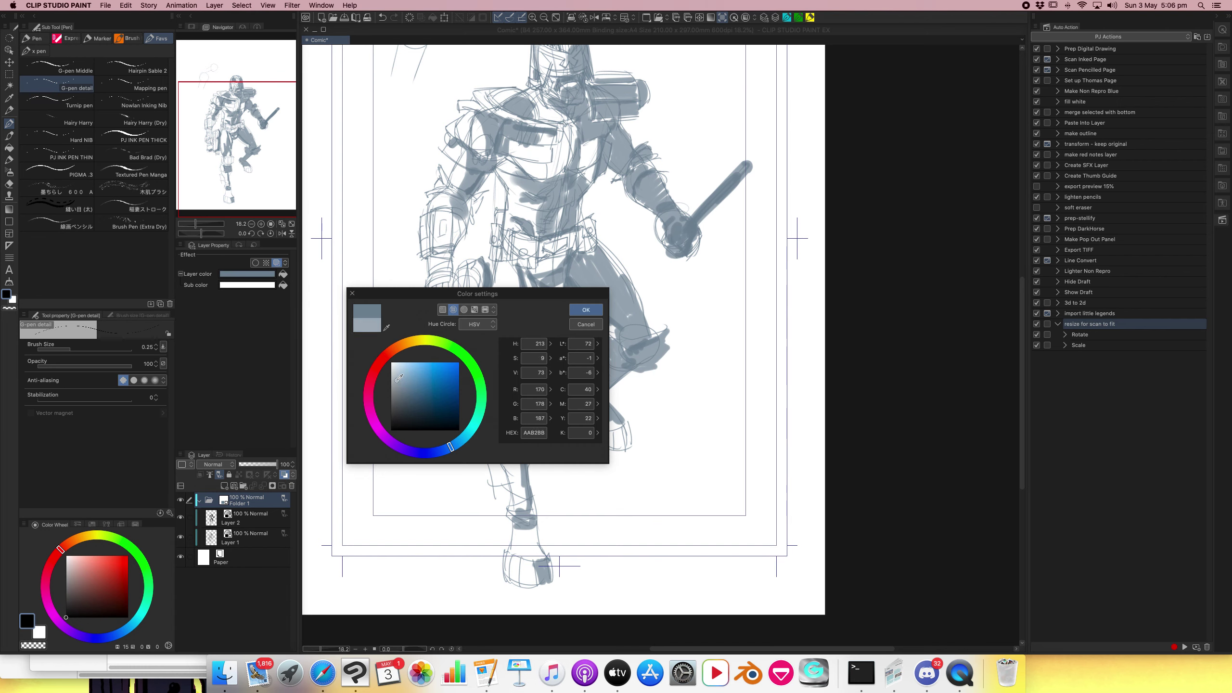
click(586, 310)
drag(512, 316, 510, 394)
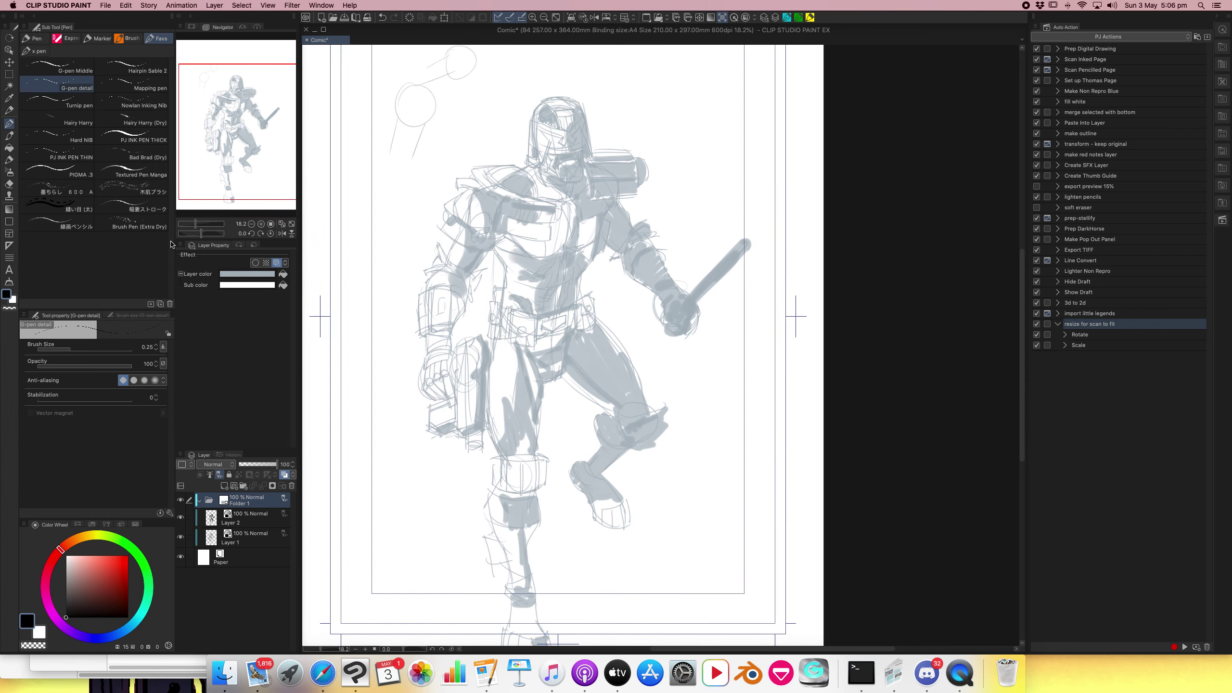
Switch to the G-pen Middle and add a new raster layer above the draft folder, outside it.
click(87, 70)
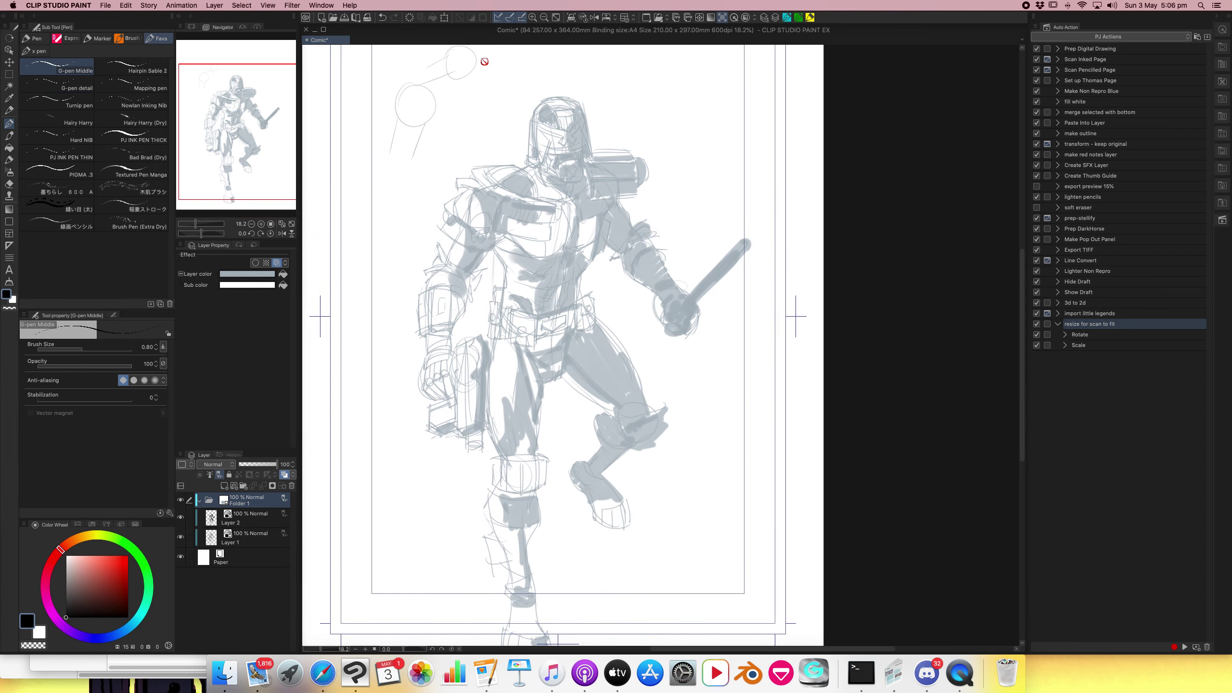
click(533, 18)
click(532, 17)
drag(499, 99, 567, 307)
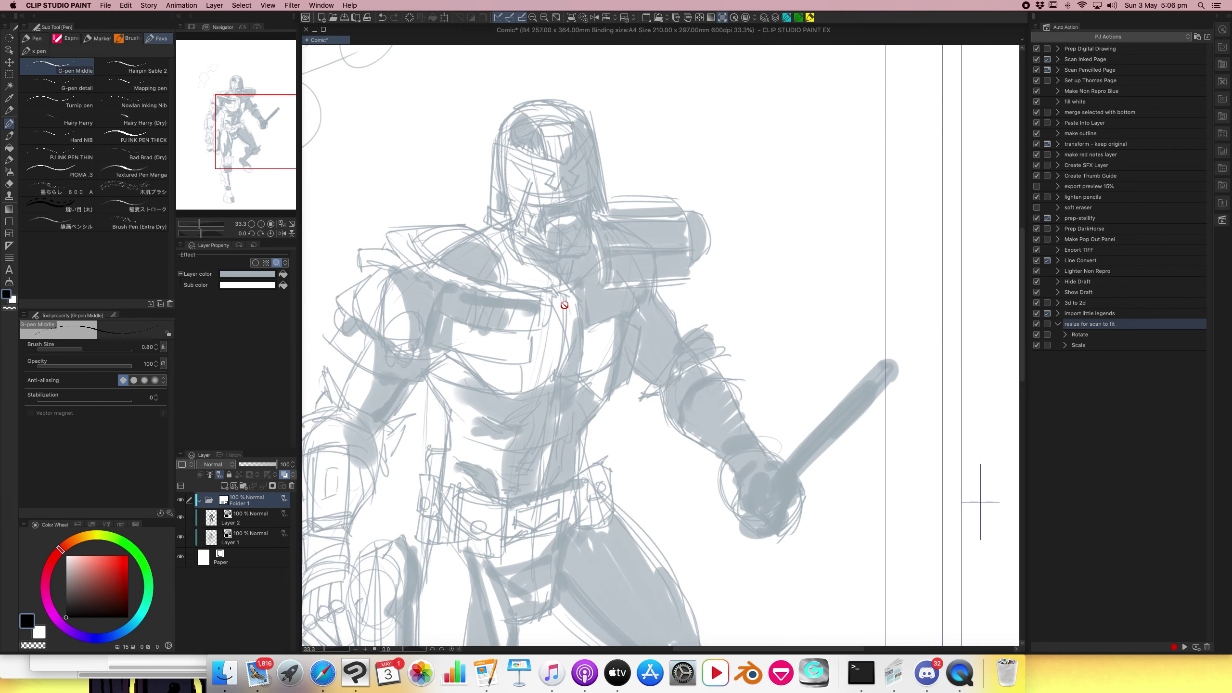
click(570, 17)
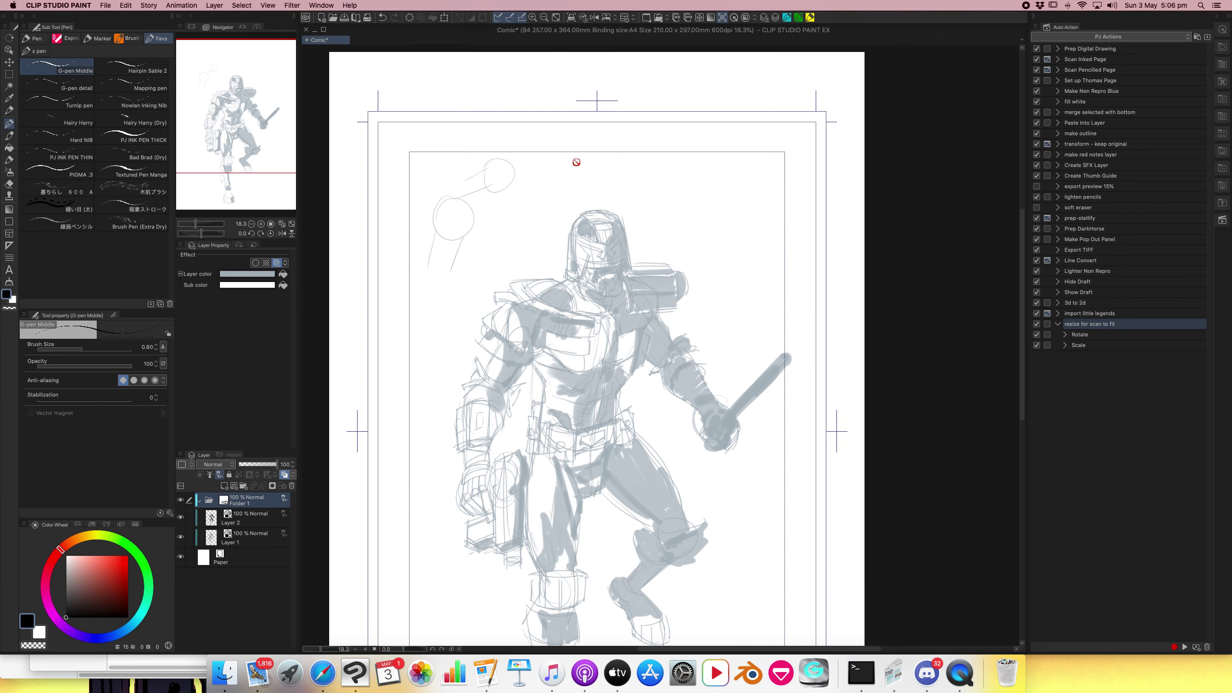
key(super+shift+n)
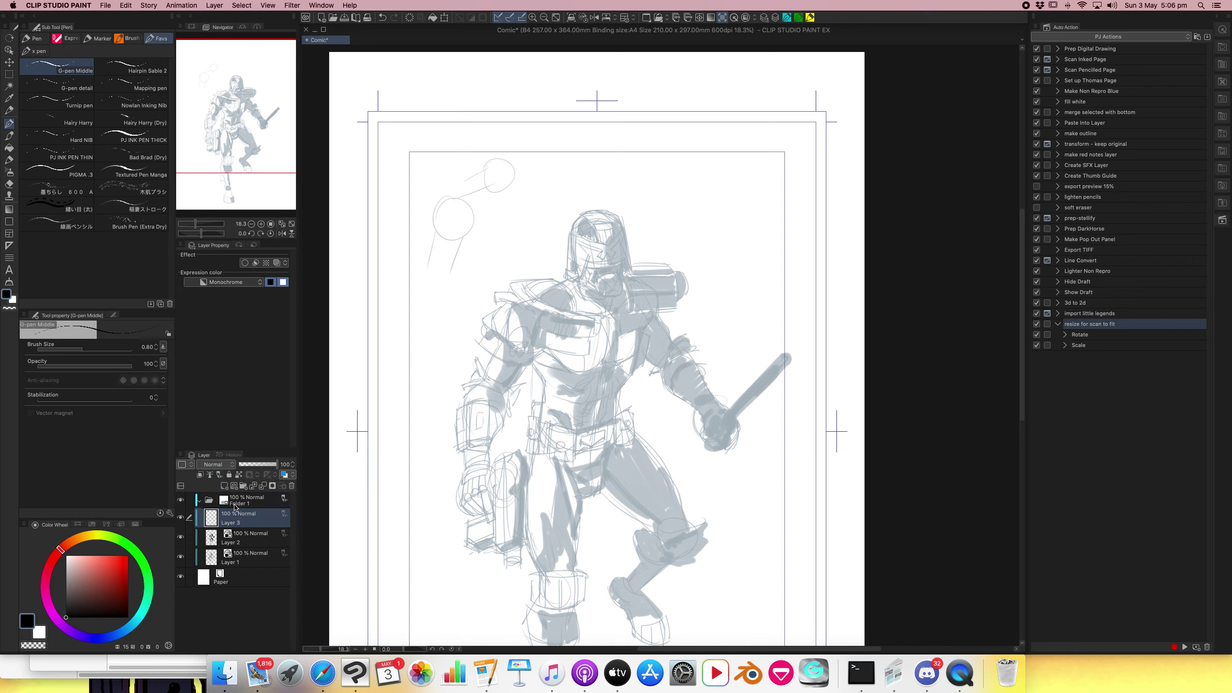
drag(274, 523, 269, 489)
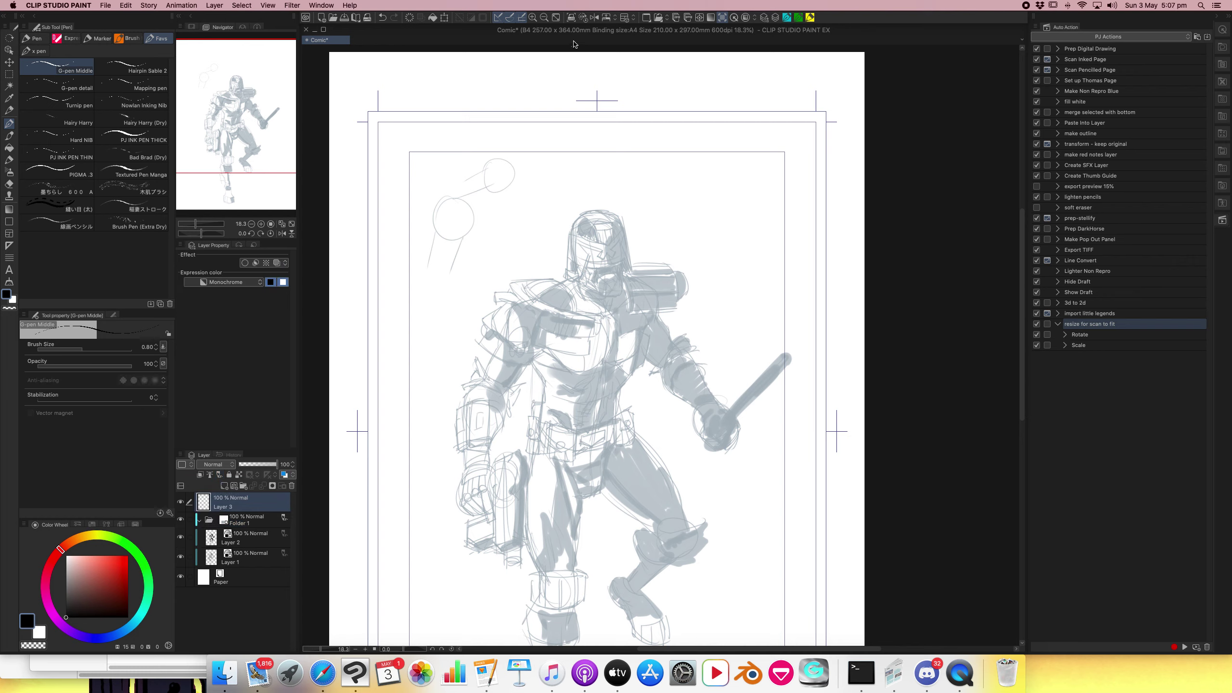
Ink the helmet's front faceplate, cheek guard edge and brow line, switching from G-pen Middle to G-pen detail.
click(533, 17)
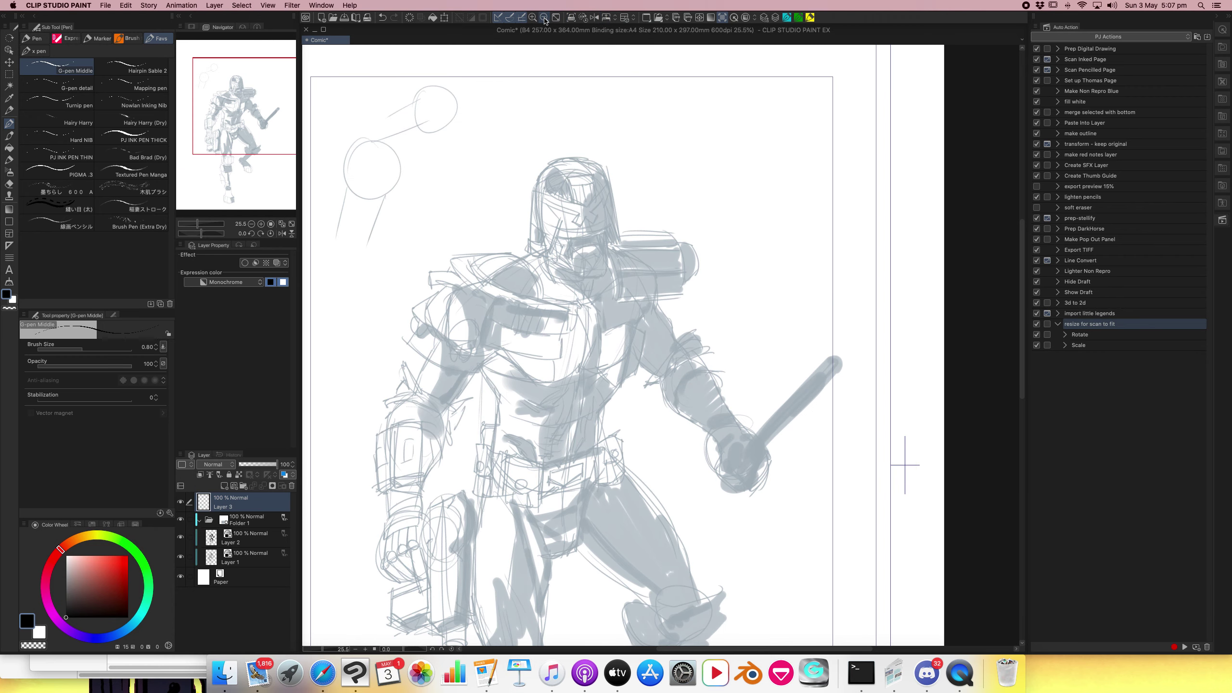
click(571, 19)
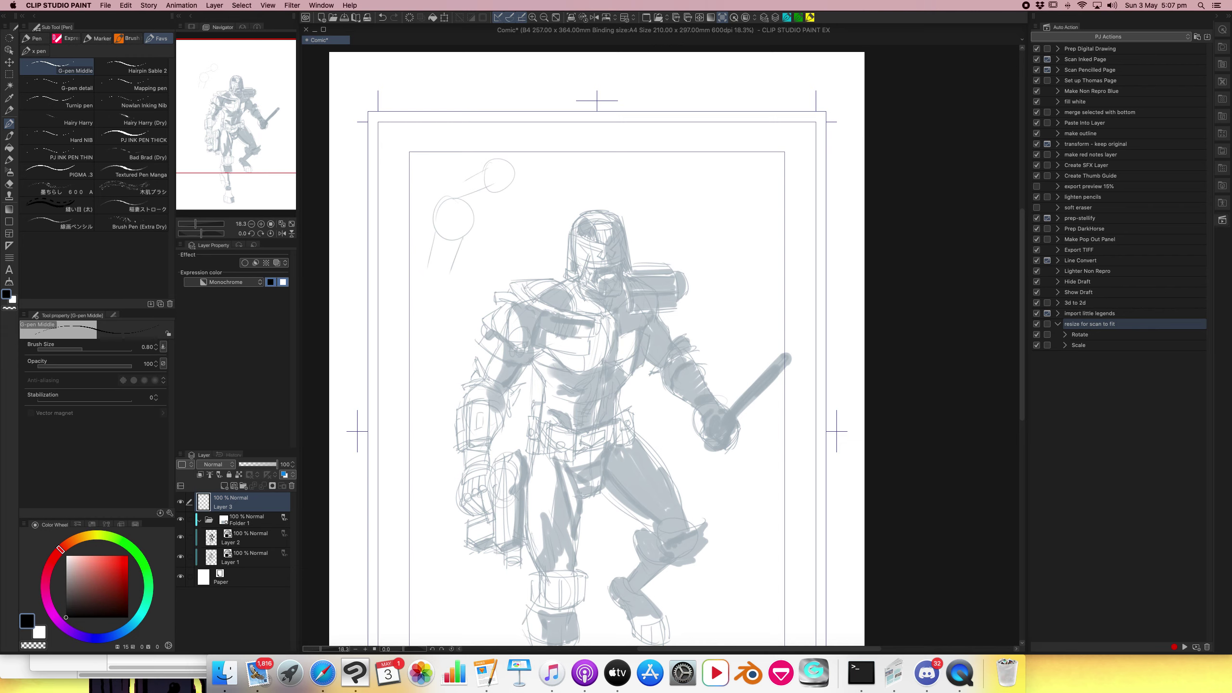
scroll(661, 344, down, 4)
scroll(661, 345, up, 3)
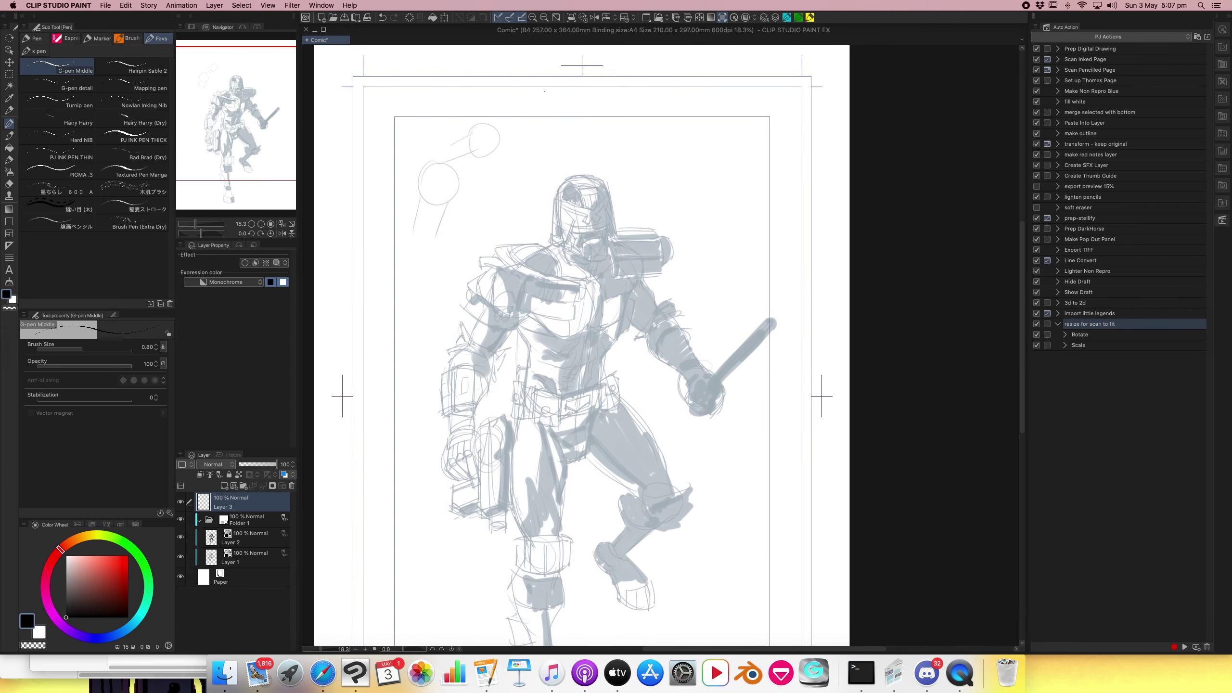
click(533, 17)
drag(516, 264, 488, 398)
click(533, 17)
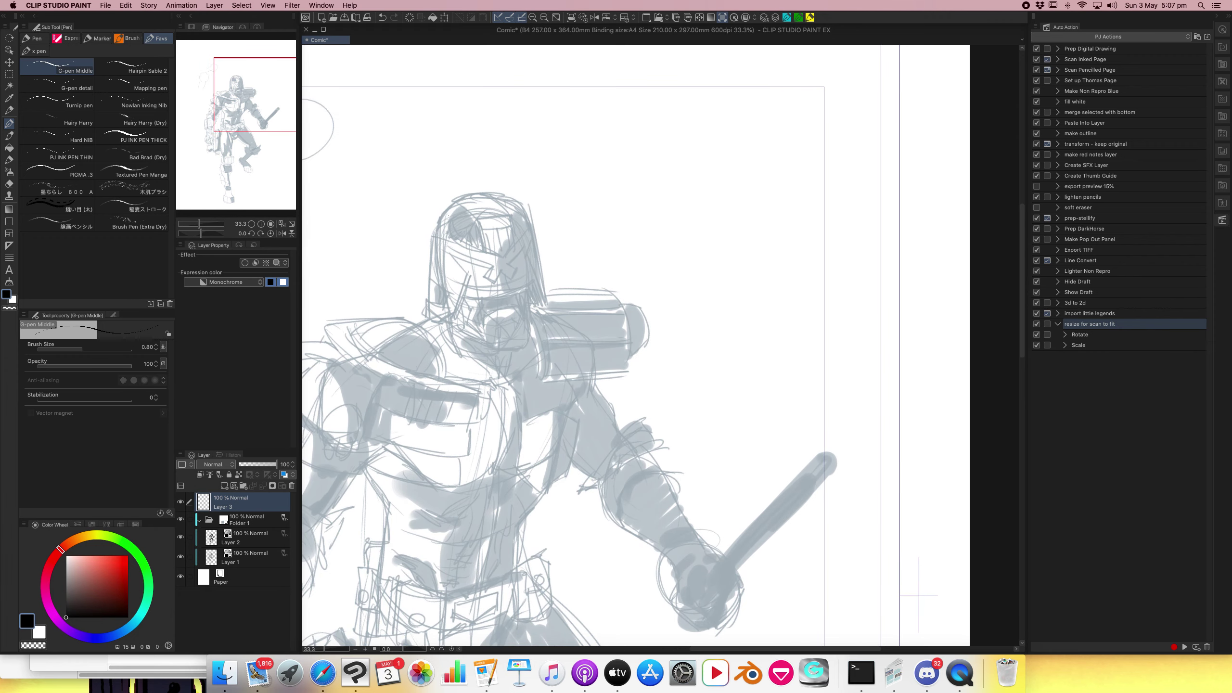
mouse_move(453, 254)
mouse_down()
mouse_move(473, 275)
mouse_move(464, 293)
mouse_up()
click(57, 83)
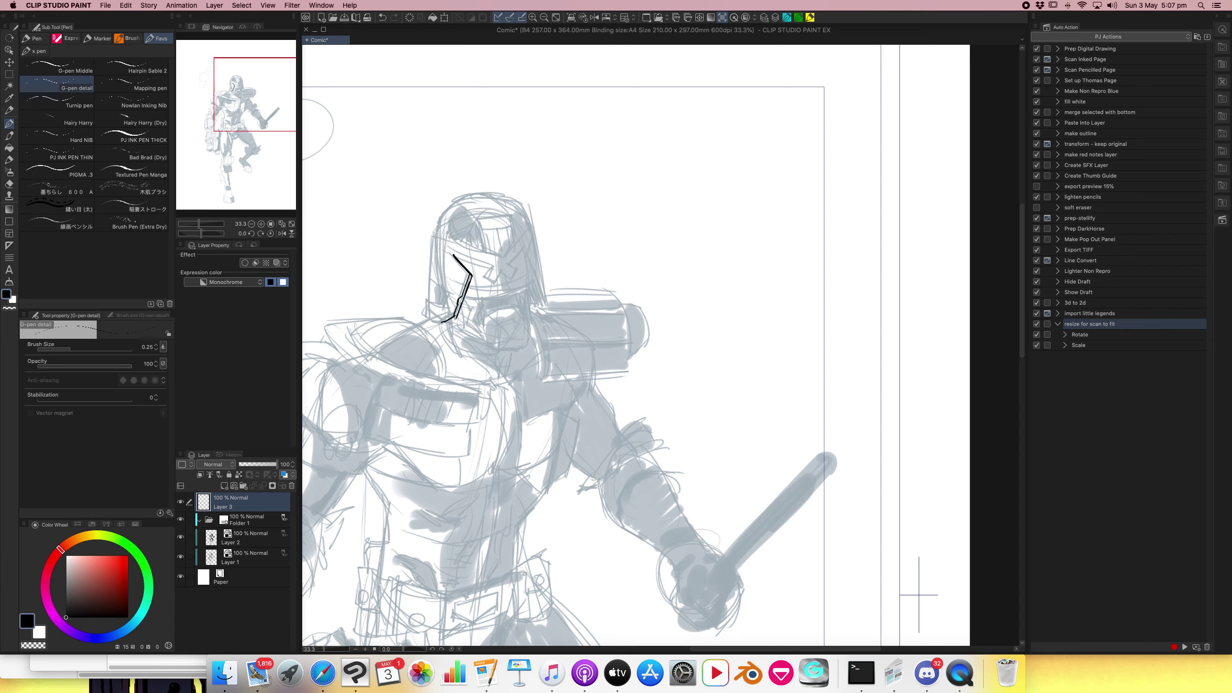
mouse_move(437, 223)
mouse_down()
mouse_move(425, 309)
mouse_move(441, 322)
mouse_move(423, 279)
mouse_move(442, 310)
mouse_up()
drag(430, 276, 449, 292)
mouse_move(437, 233)
mouse_down()
mouse_move(500, 261)
mouse_move(475, 258)
mouse_move(493, 267)
mouse_move(472, 271)
mouse_up()
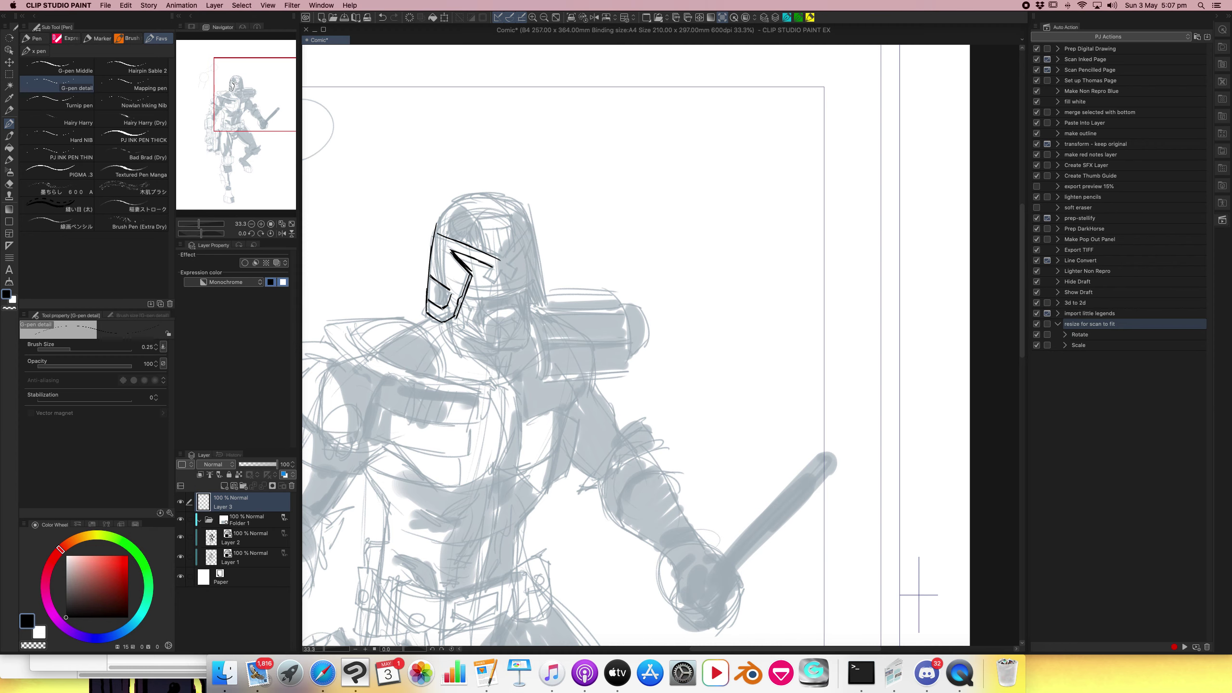
Ink the far corner of the visor and the angular emblem where the brow band meets the helmet's side.
click(532, 17)
click(533, 17)
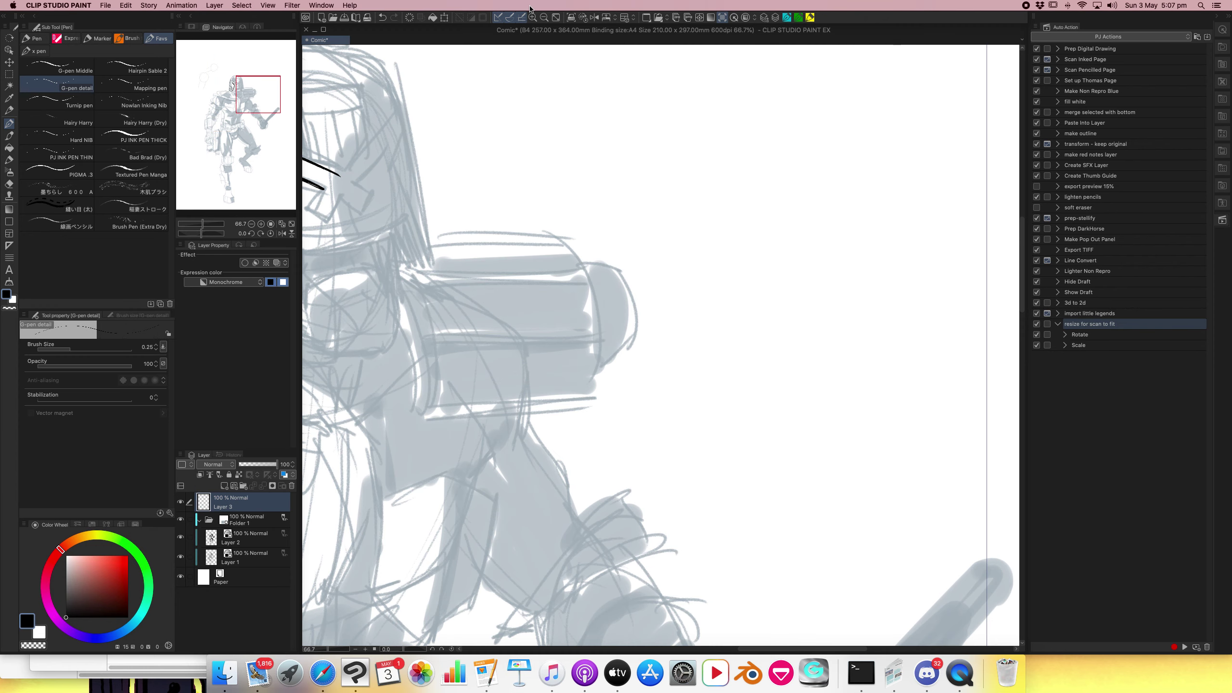
drag(493, 323, 682, 464)
mouse_move(503, 350)
mouse_down()
mouse_move(538, 344)
mouse_move(554, 356)
mouse_move(531, 318)
mouse_move(526, 331)
mouse_move(527, 342)
mouse_move(588, 256)
mouse_up()
drag(562, 340, 552, 356)
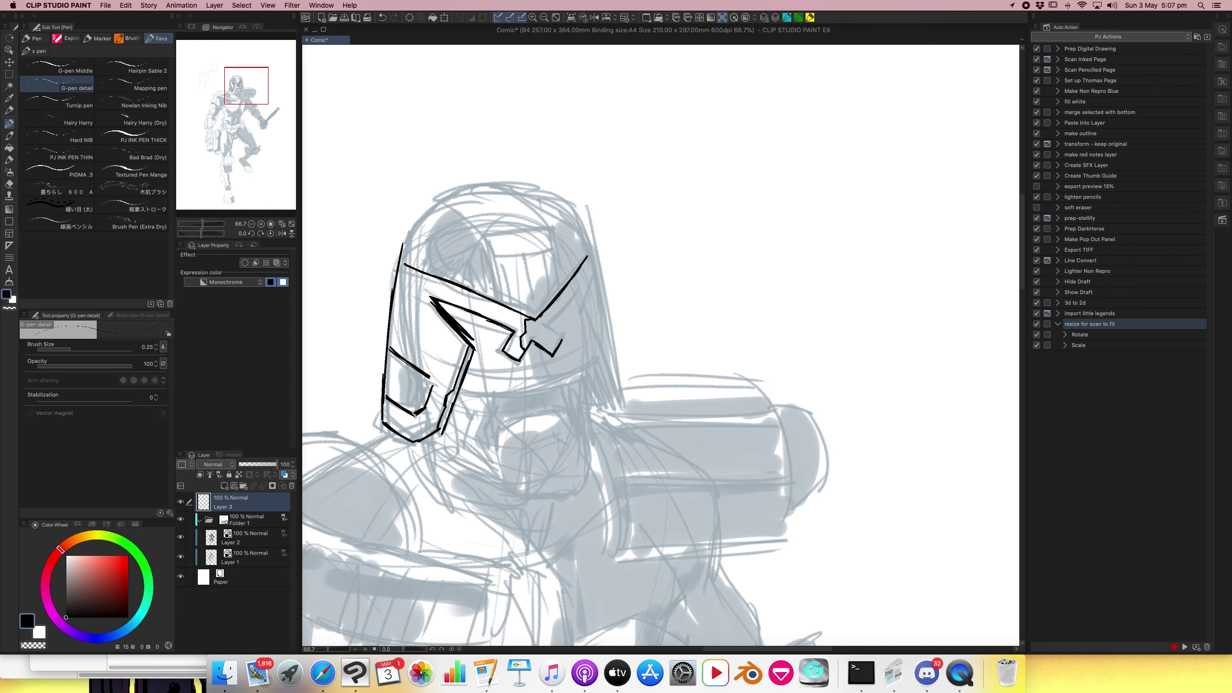
Draw glare streaks across the helmet's visor and fill the areas around them with solid black.
drag(478, 315, 487, 358)
drag(473, 348, 508, 359)
key(g)
click(461, 320)
click(500, 337)
click(487, 348)
Ink the slots of the cheek guard vent and fill them with black.
key(p)
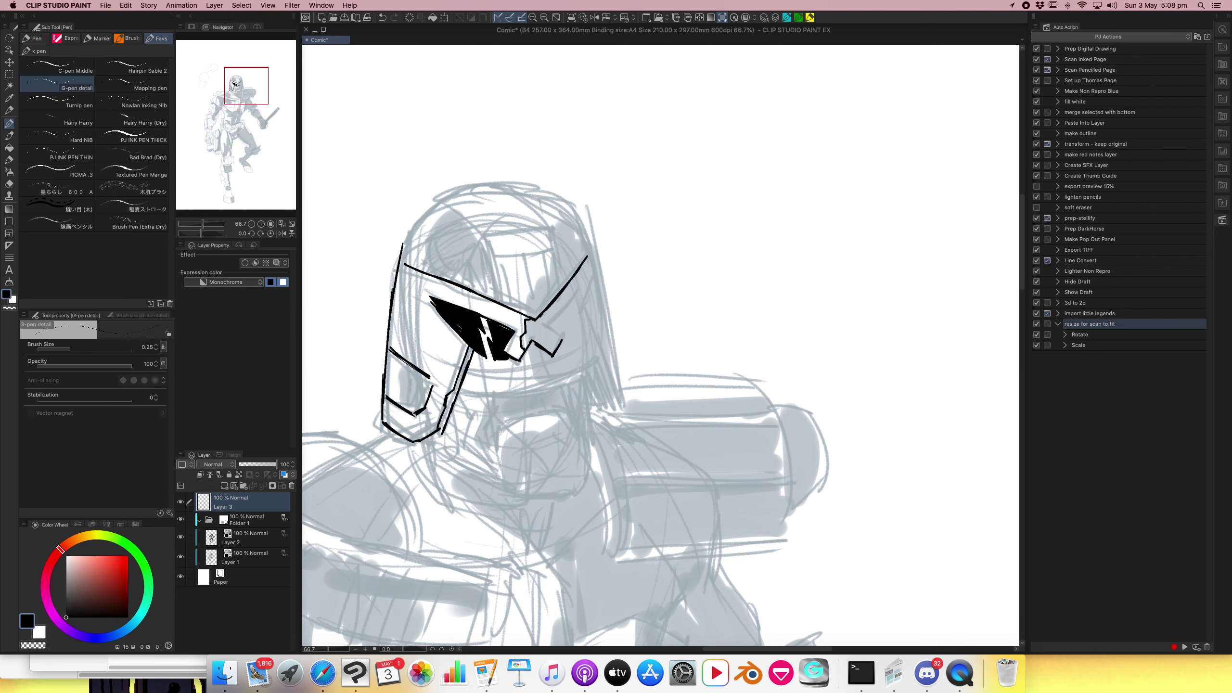
drag(441, 429, 422, 444)
mouse_move(400, 357)
mouse_down()
mouse_move(395, 402)
mouse_move(411, 408)
mouse_up()
key(g)
click(423, 390)
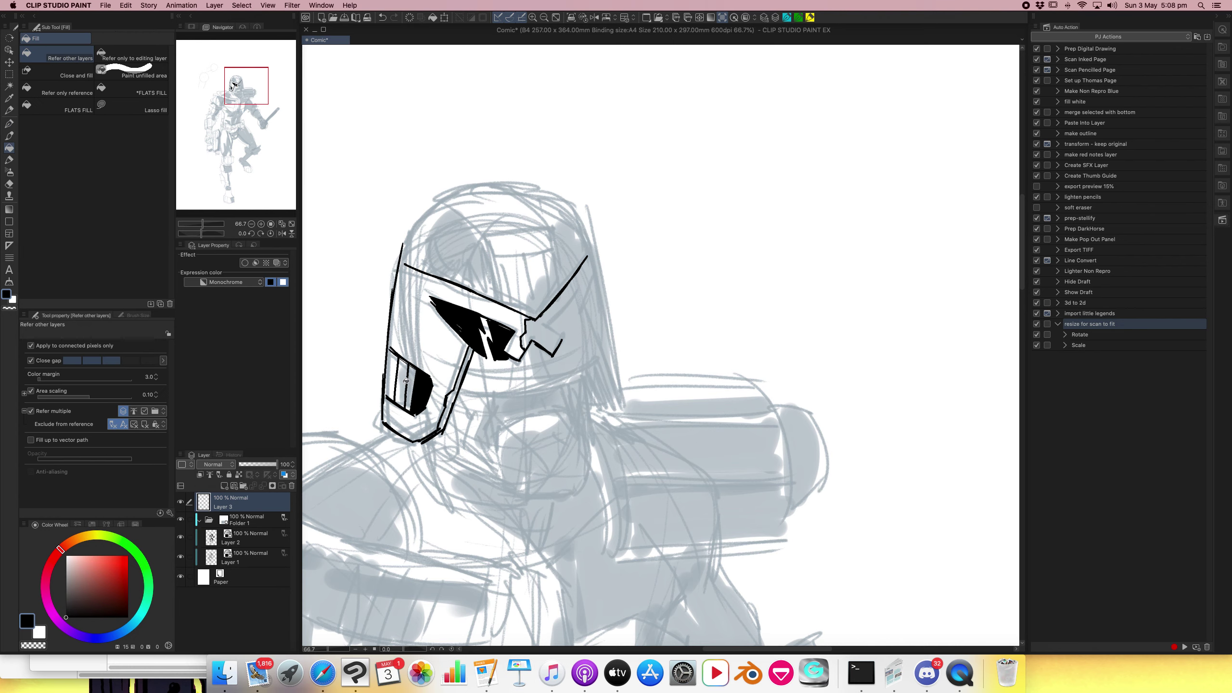
click(403, 380)
Ink the rectangular panel on the helmet's side with vertical grille bars beneath it.
key(p)
mouse_move(489, 239)
mouse_down()
mouse_move(498, 301)
mouse_move(491, 238)
mouse_move(552, 228)
mouse_move(534, 314)
mouse_up()
drag(531, 259, 536, 312)
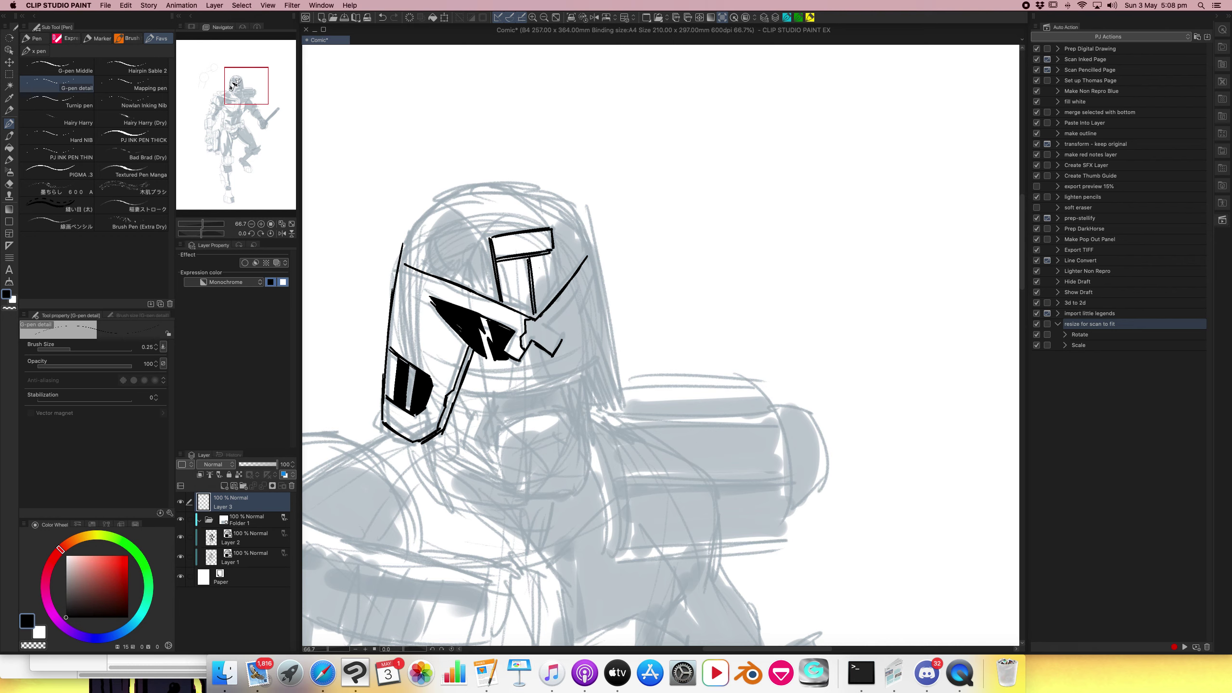
mouse_move(542, 255)
mouse_down()
mouse_move(549, 300)
mouse_move(557, 280)
mouse_move(559, 290)
mouse_move(520, 309)
mouse_move(536, 319)
mouse_up()
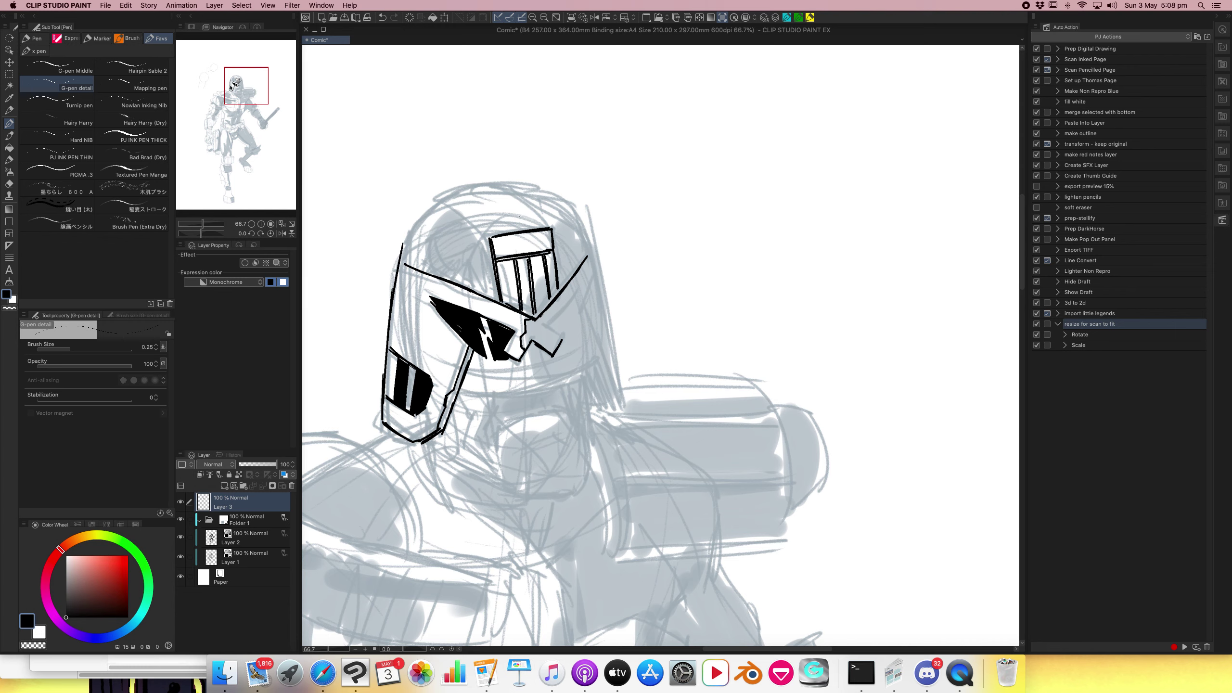
Ink the helmet's front forehead panel, central ridge and the outer contour over the crown to the back.
mouse_move(445, 201)
mouse_down()
mouse_move(406, 245)
mouse_move(428, 224)
mouse_move(423, 250)
mouse_move(453, 219)
mouse_move(455, 250)
mouse_move(435, 275)
mouse_up()
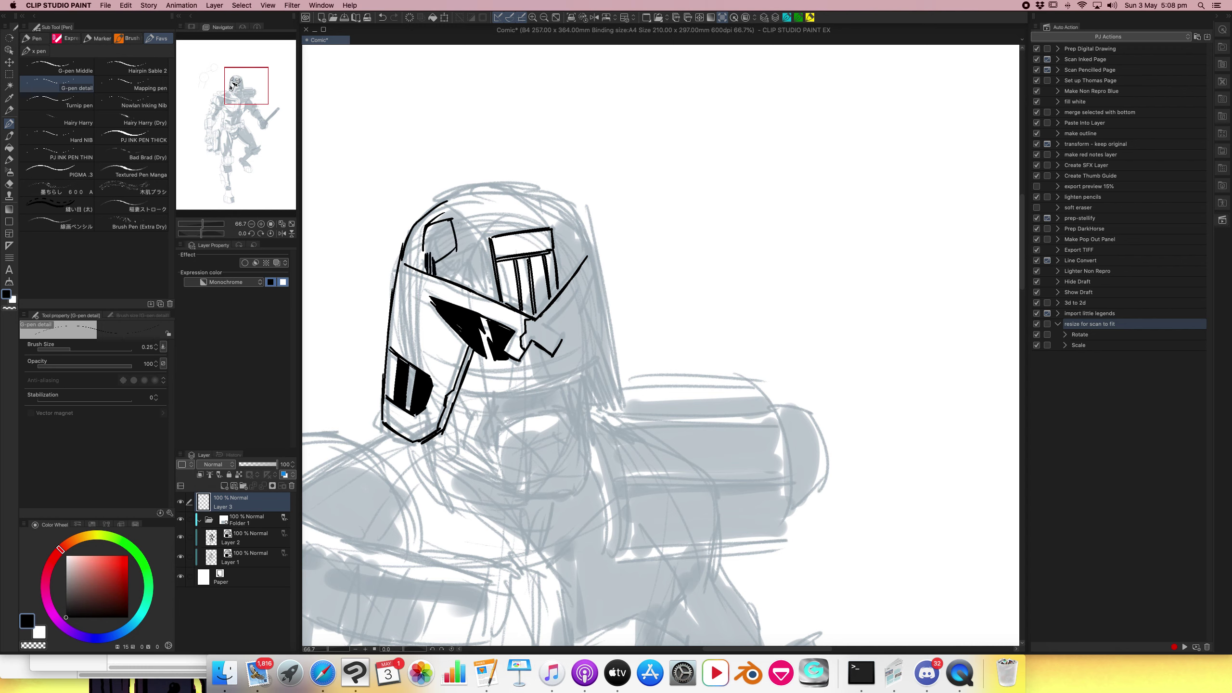
mouse_move(445, 211)
mouse_down()
mouse_move(473, 237)
mouse_move(499, 301)
mouse_up()
mouse_move(452, 195)
mouse_down()
mouse_move(509, 186)
mouse_move(546, 227)
mouse_move(562, 215)
mouse_move(591, 256)
mouse_move(621, 401)
mouse_up()
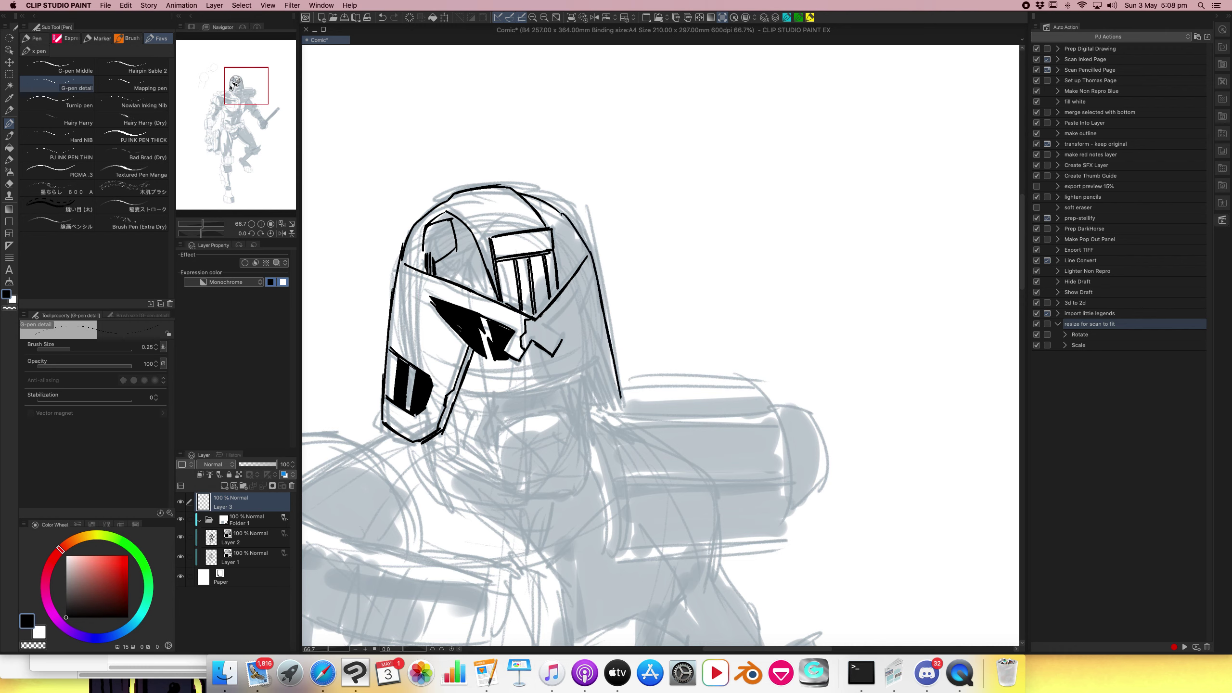
Complete the angular emblem on the helmet's side and ink the panel lines of the flared rear guard.
mouse_move(520, 344)
mouse_down()
mouse_move(532, 361)
mouse_move(593, 270)
mouse_move(571, 316)
mouse_move(597, 360)
mouse_up()
drag(574, 316, 614, 402)
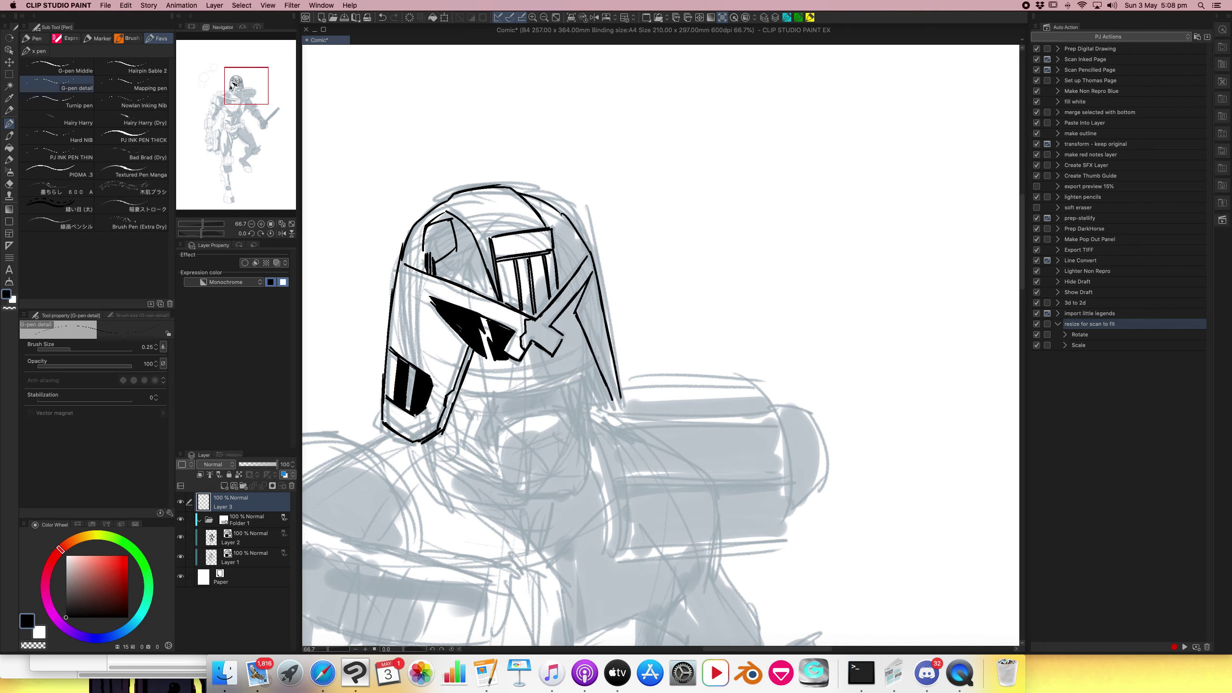
drag(580, 310, 617, 394)
mouse_move(593, 273)
mouse_down()
mouse_move(562, 367)
mouse_move(534, 377)
mouse_up()
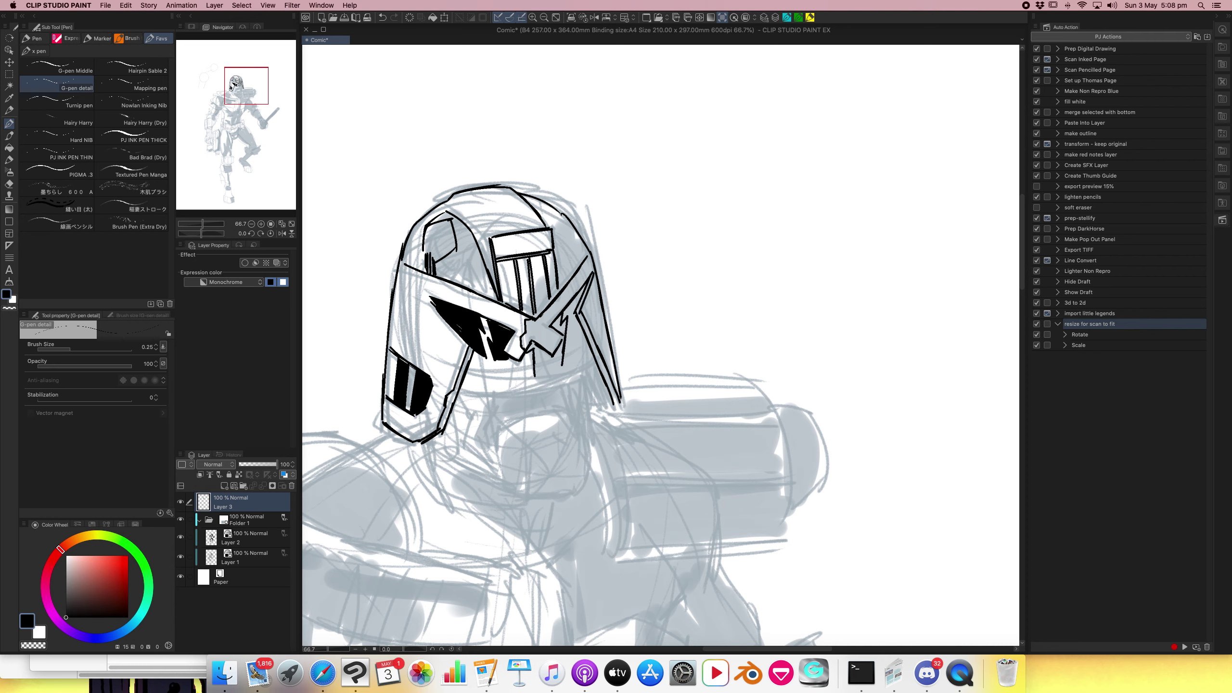
Ink the helmet's lower rim, small battle-damage nicks on the faceplate, and the upper edge line by the crown ridge.
mouse_move(462, 388)
mouse_down()
mouse_move(517, 391)
mouse_move(593, 366)
mouse_up()
drag(443, 341, 441, 346)
drag(459, 209, 491, 239)
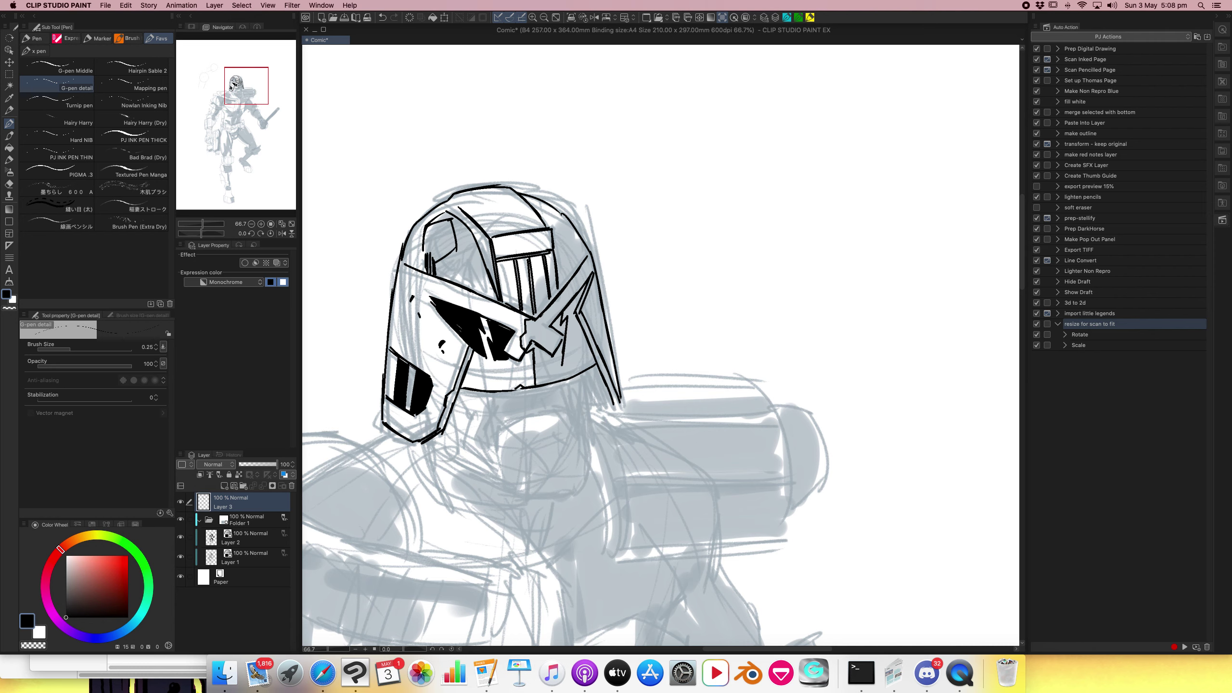
Thicken the faceplate's front contour and brow band, and draw a frame around the cheek vent.
drag(400, 258, 383, 415)
mouse_move(431, 372)
mouse_down()
mouse_move(435, 403)
mouse_move(416, 421)
mouse_move(402, 413)
mouse_move(414, 422)
mouse_up()
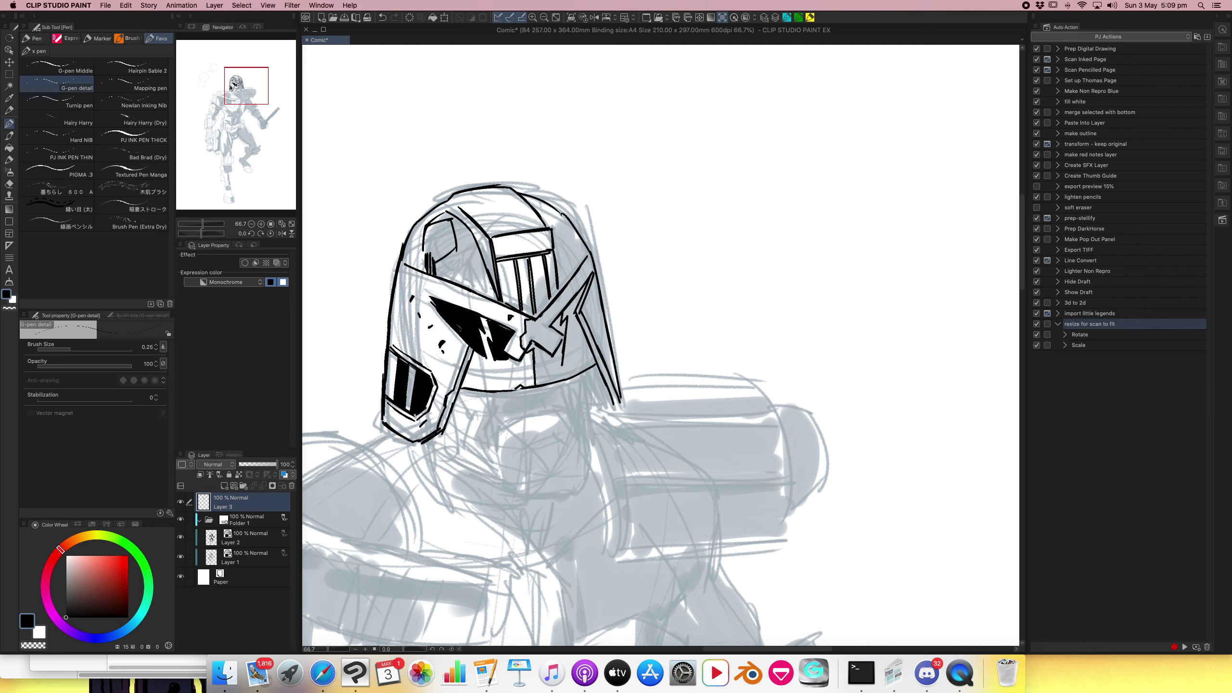
drag(405, 268, 427, 279)
Hatch the area behind the helmet's grille and ink the shadow boundaries along the back of the helmet.
mouse_move(561, 283)
mouse_down()
mouse_move(556, 293)
mouse_move(567, 245)
mouse_move(580, 262)
mouse_move(558, 265)
mouse_move(559, 284)
mouse_move(568, 280)
mouse_up()
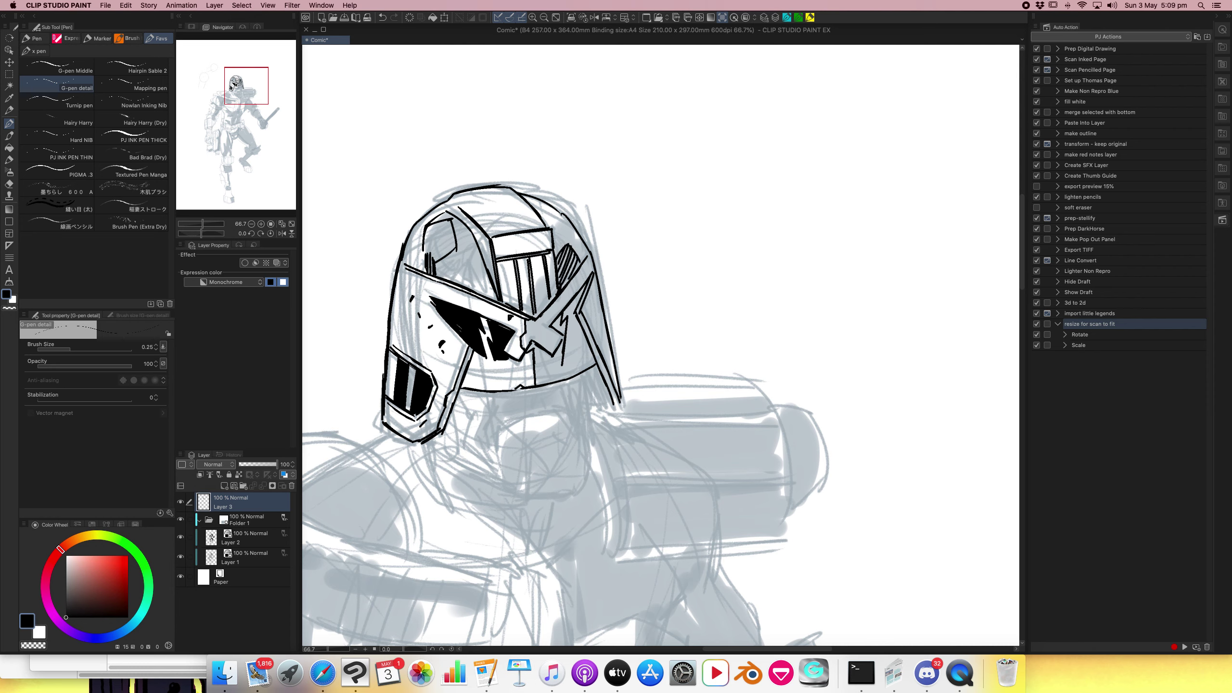
drag(562, 214, 568, 221)
drag(573, 303, 560, 379)
Fill the back of the helmet, the side emblem and the rear guard with solid black.
key(g)
click(574, 238)
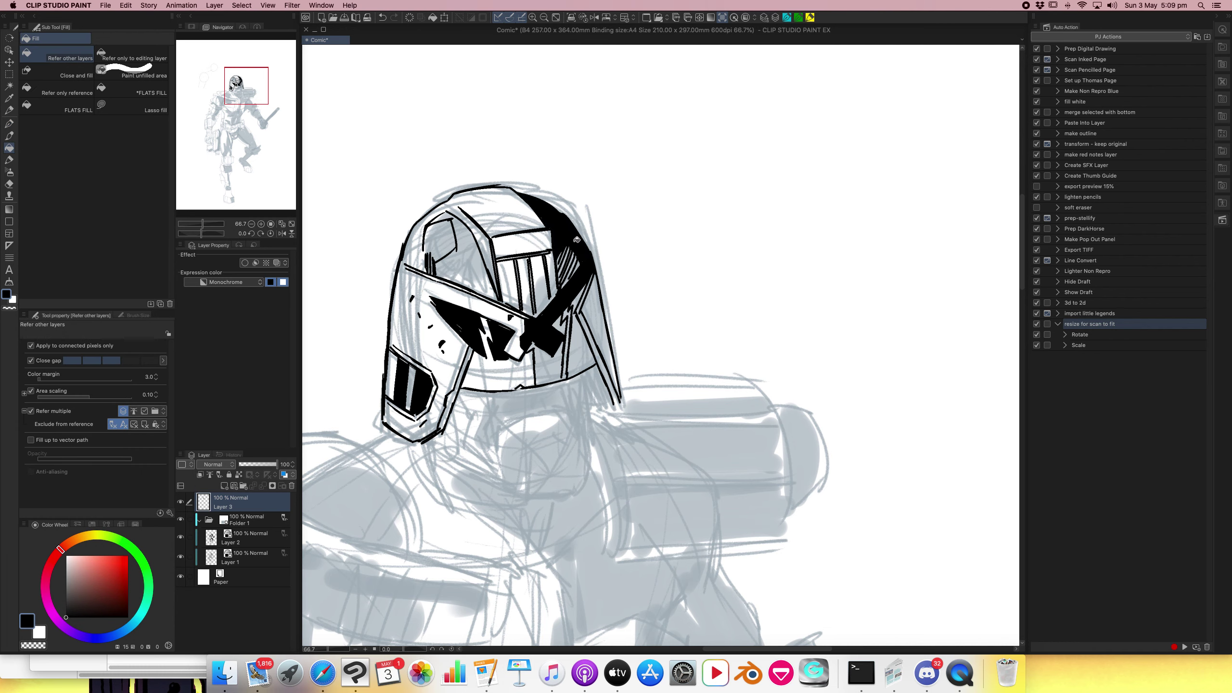
click(595, 316)
click(580, 349)
click(562, 361)
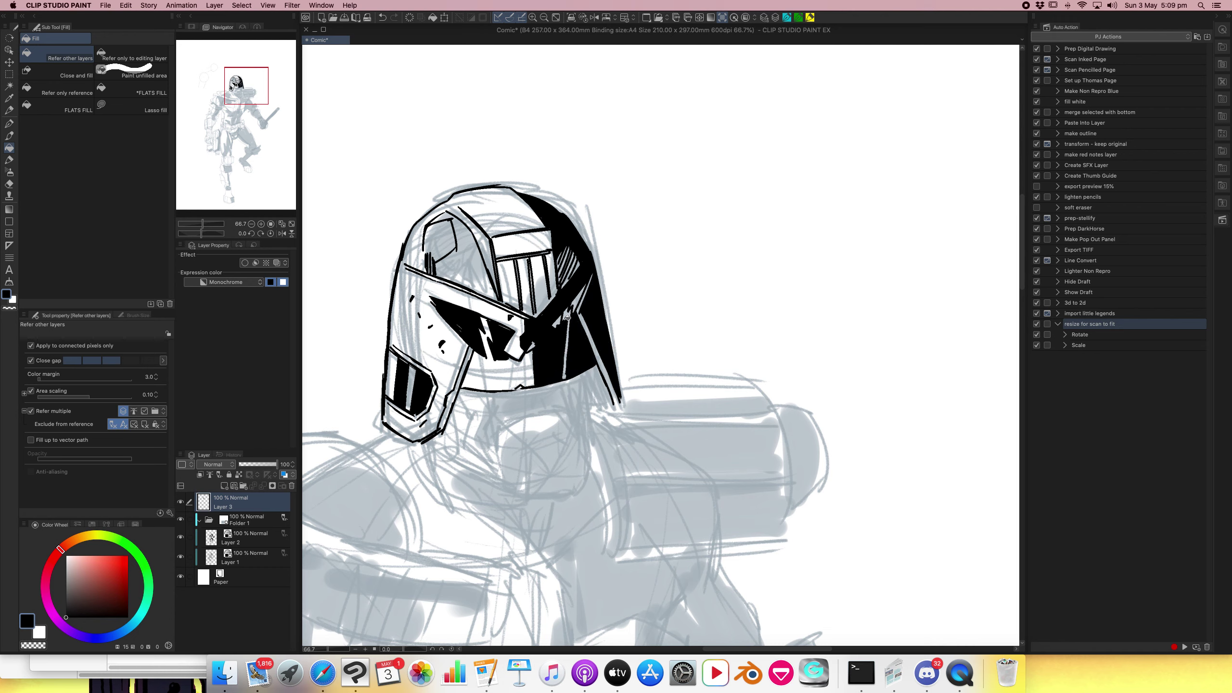
Ink the first contour lines of the lower face beneath the helmet's rim.
key(p)
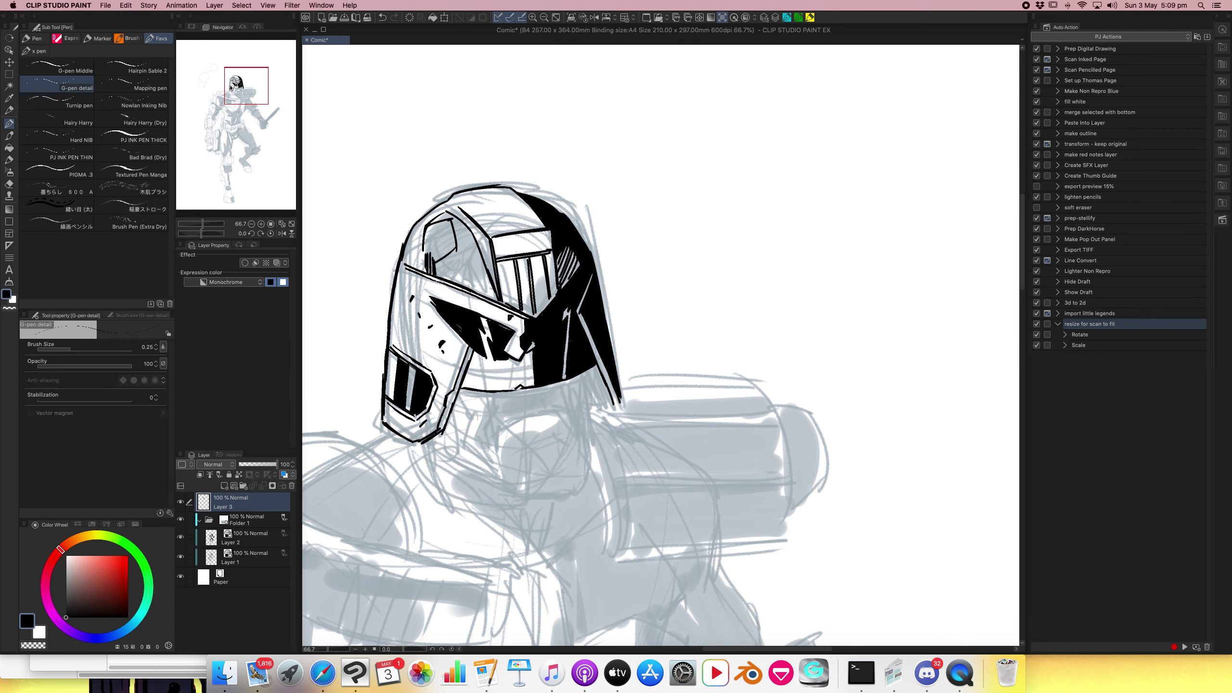
drag(493, 392, 480, 447)
mouse_move(480, 437)
mouse_down()
mouse_move(490, 402)
mouse_move(503, 414)
mouse_move(492, 430)
mouse_move(565, 406)
mouse_up()
Open a second window of the same page and arrange both side by side, with the full-page view on the right.
click(646, 18)
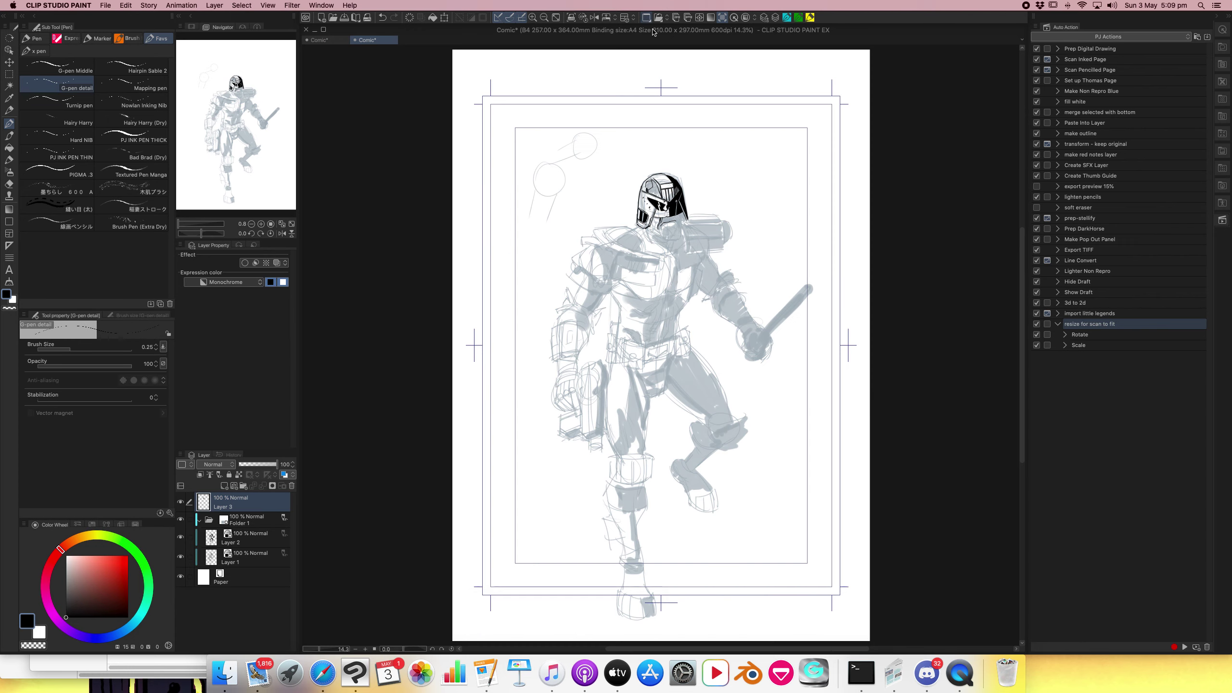
key(ctrl+Tab)
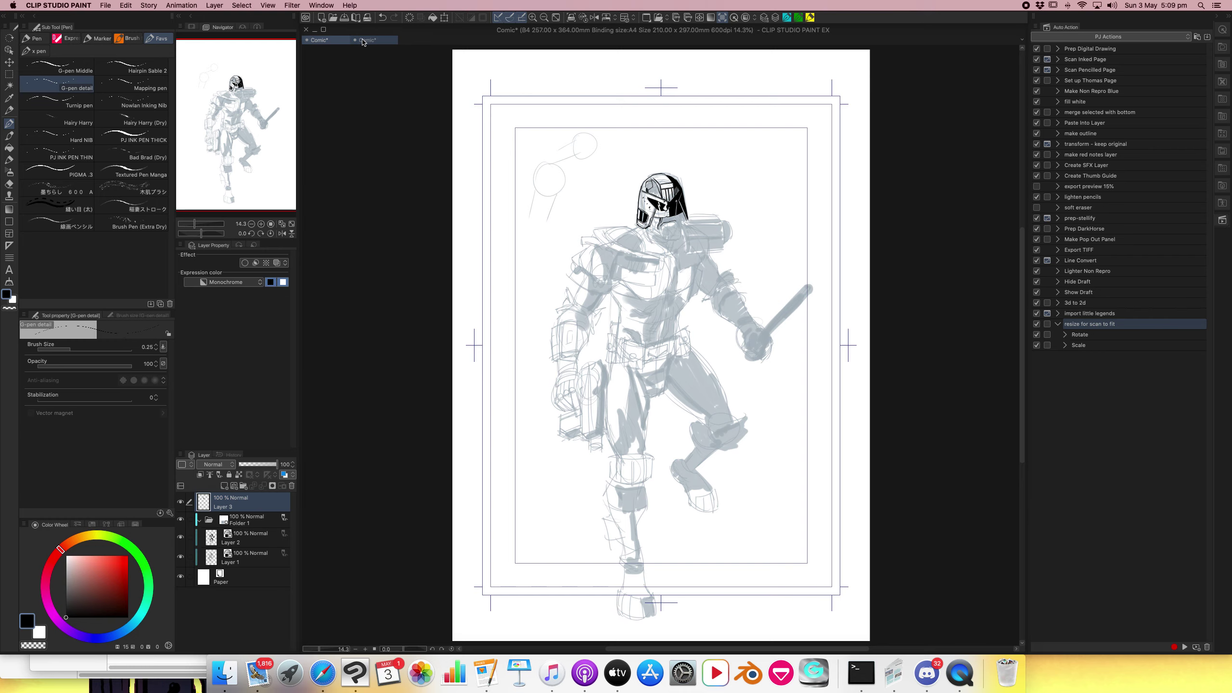
drag(329, 41, 309, 84)
drag(309, 84, 697, 373)
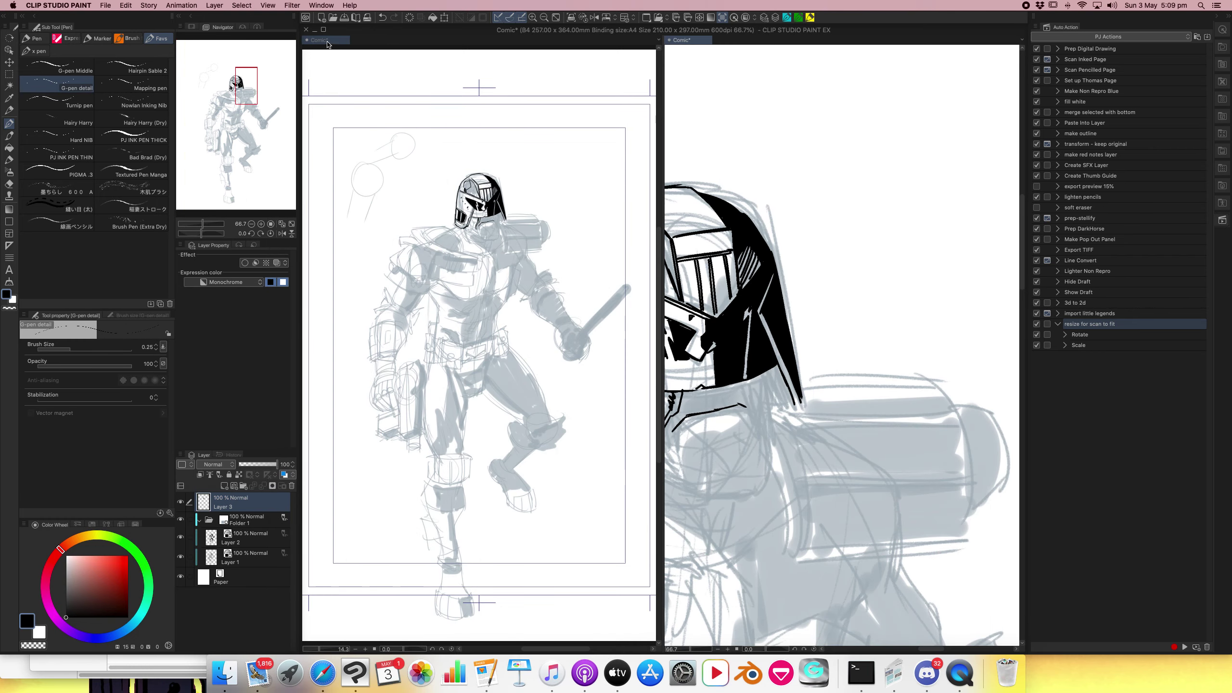
drag(327, 42, 1016, 65)
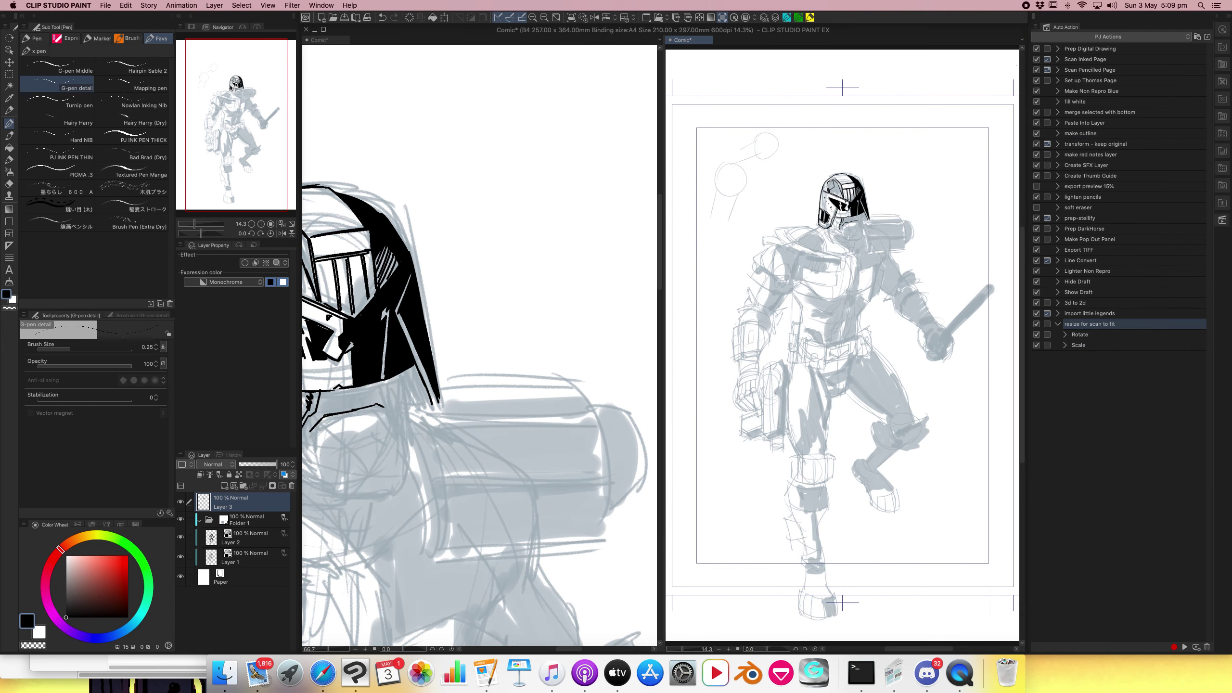
Fade the draft sketch folder to about 26% opacity and make the ink layer active again.
click(407, 367)
drag(408, 385, 569, 277)
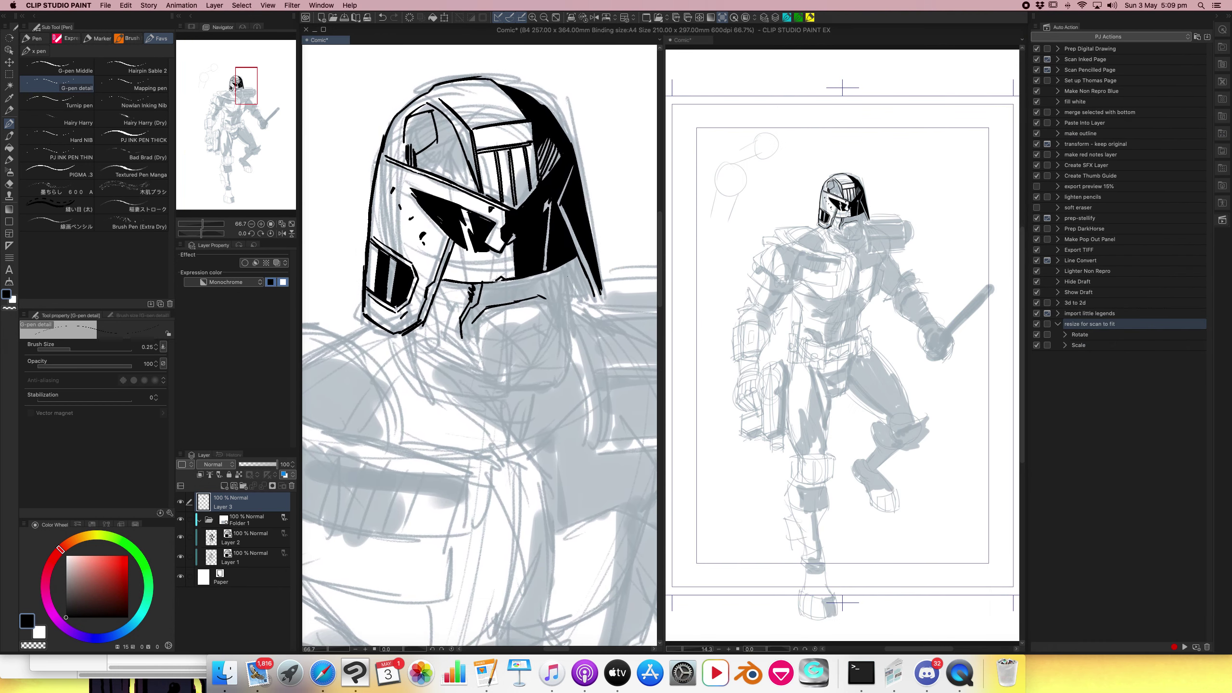
click(247, 519)
drag(275, 464, 250, 467)
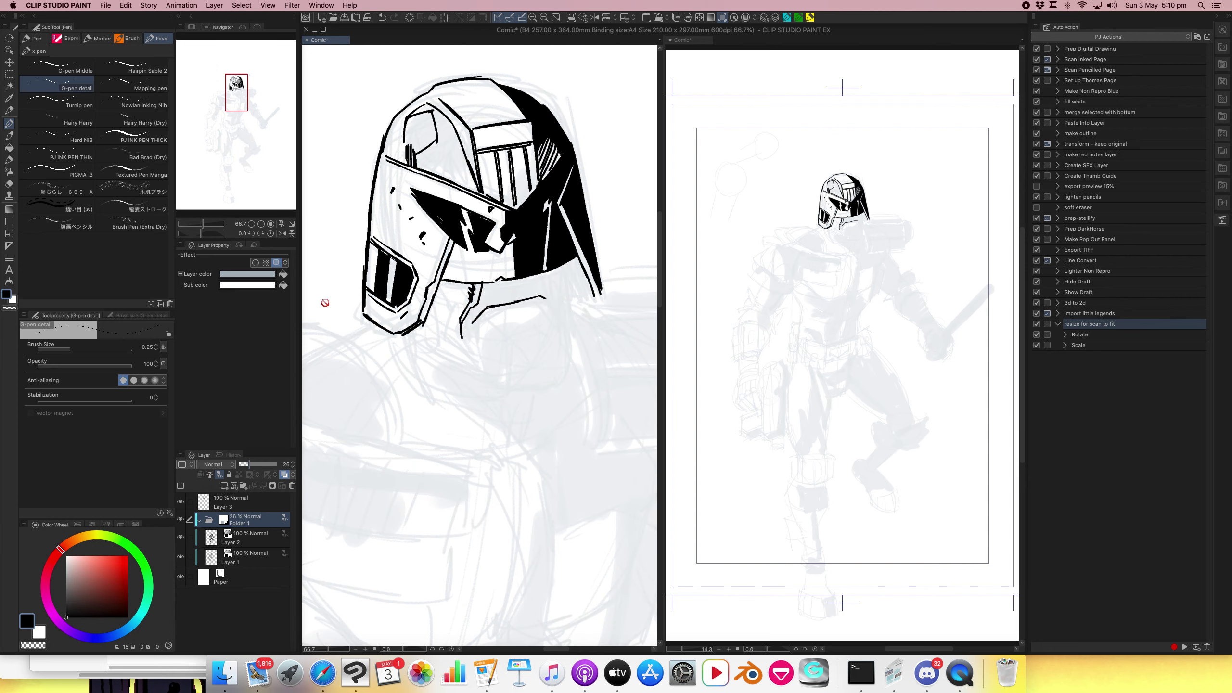
click(248, 504)
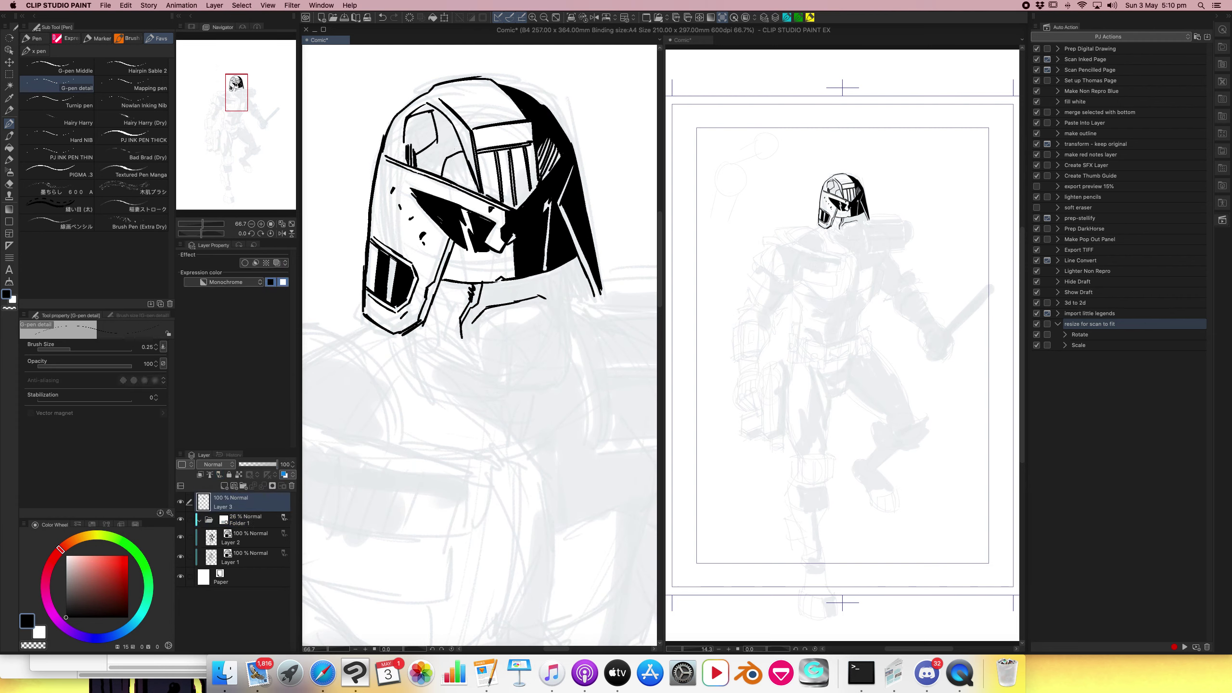
Hatch the helmet dome beside the grille and hide the palettes so both canvas windows fill the screen.
drag(444, 180, 470, 156)
key(Tab)
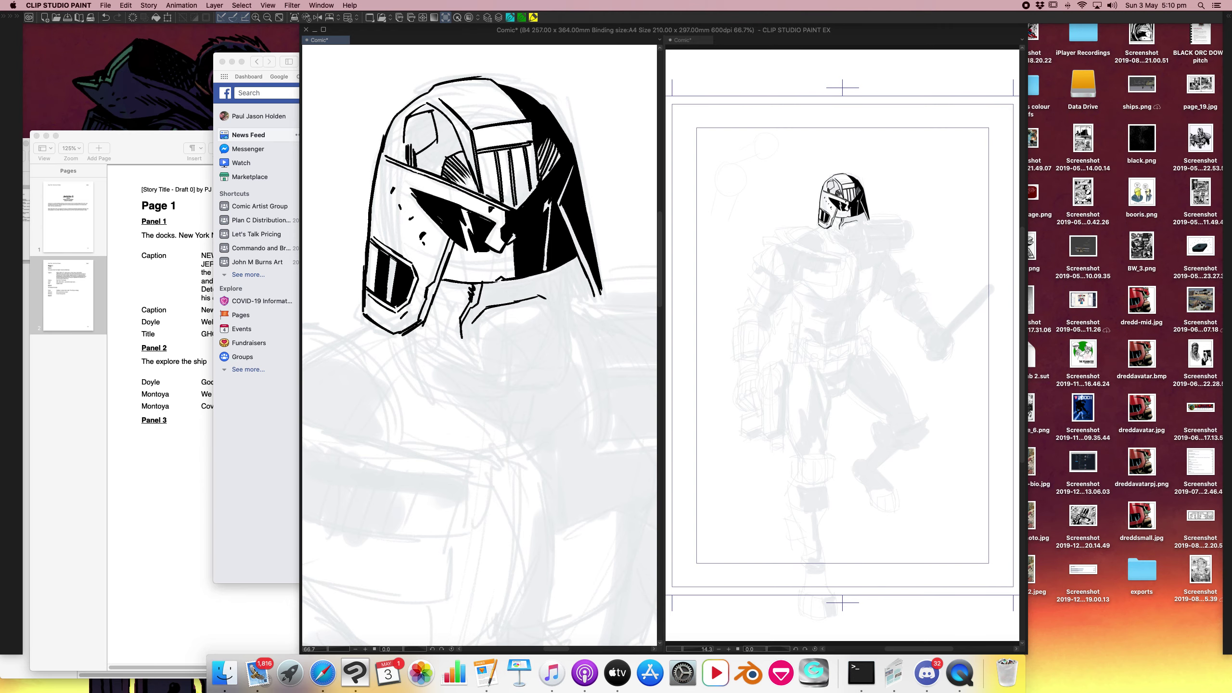
key(Tab)
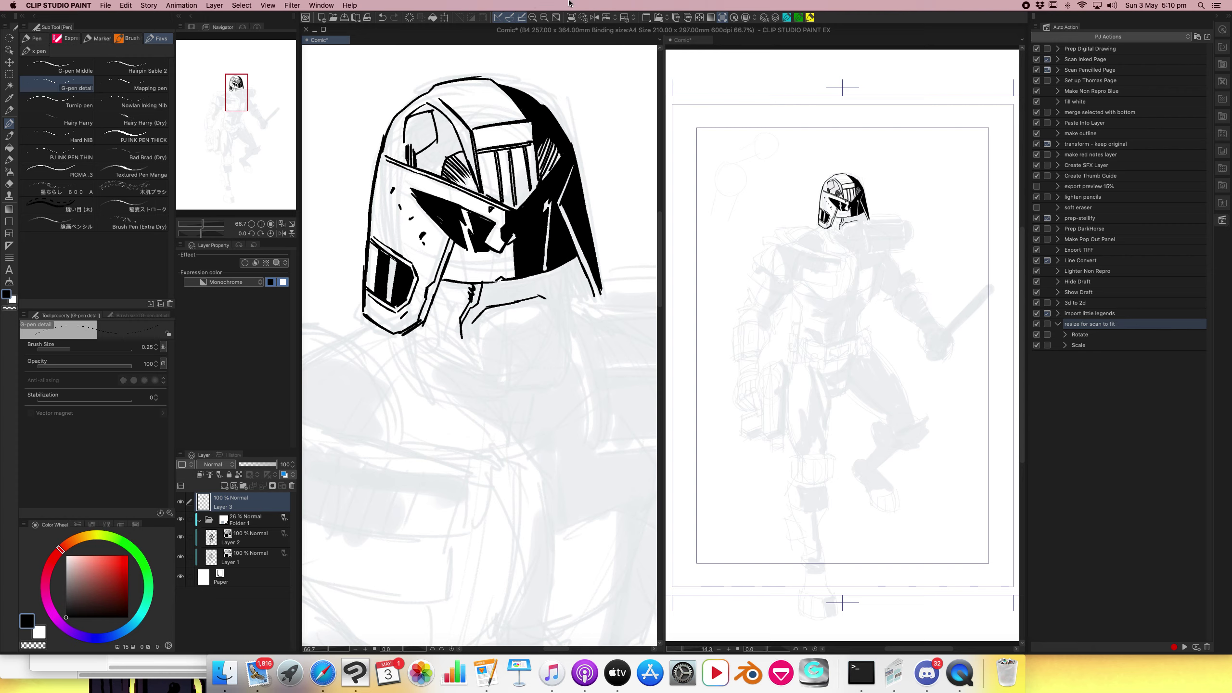
key(Tab)
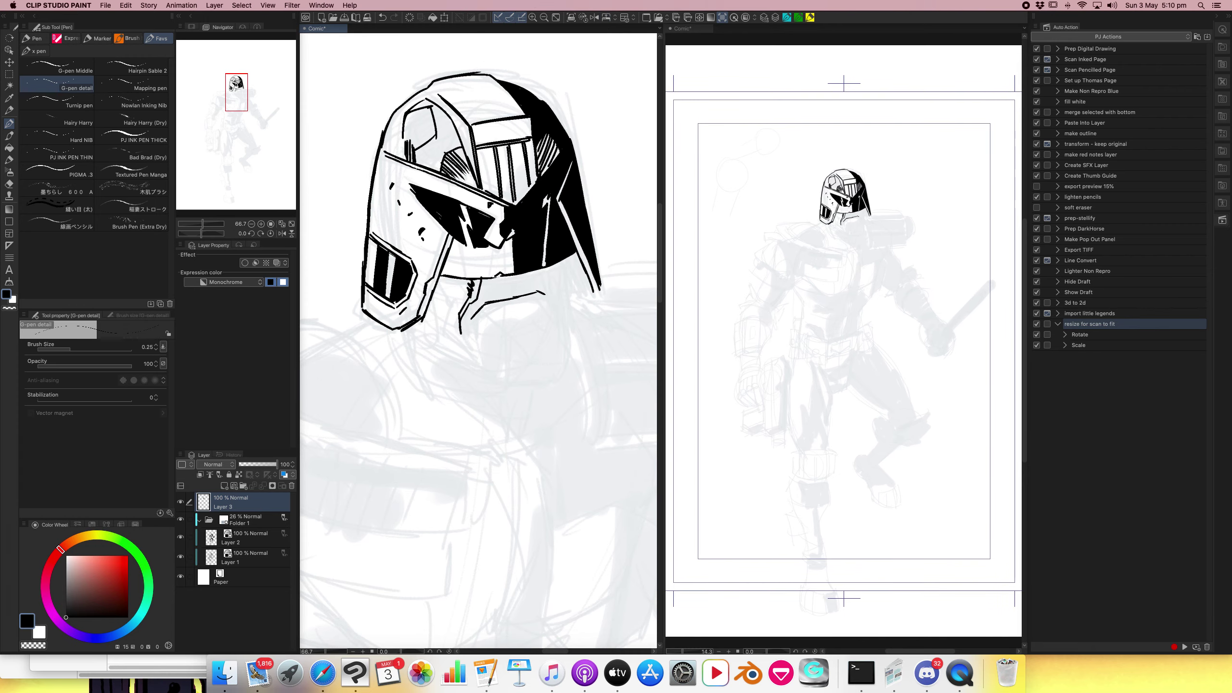
Ink the mouth and cheek lines beneath the helmet's rim and enlarge the figure in the full-page view.
mouse_move(326, 283)
mouse_down()
mouse_move(346, 278)
mouse_move(355, 291)
mouse_up()
mouse_move(341, 282)
mouse_down()
mouse_move(362, 296)
mouse_move(328, 346)
mouse_move(339, 353)
mouse_up()
drag(324, 340, 344, 354)
mouse_move(286, 284)
mouse_down()
mouse_move(301, 296)
mouse_move(286, 328)
mouse_move(306, 351)
mouse_move(268, 336)
mouse_up()
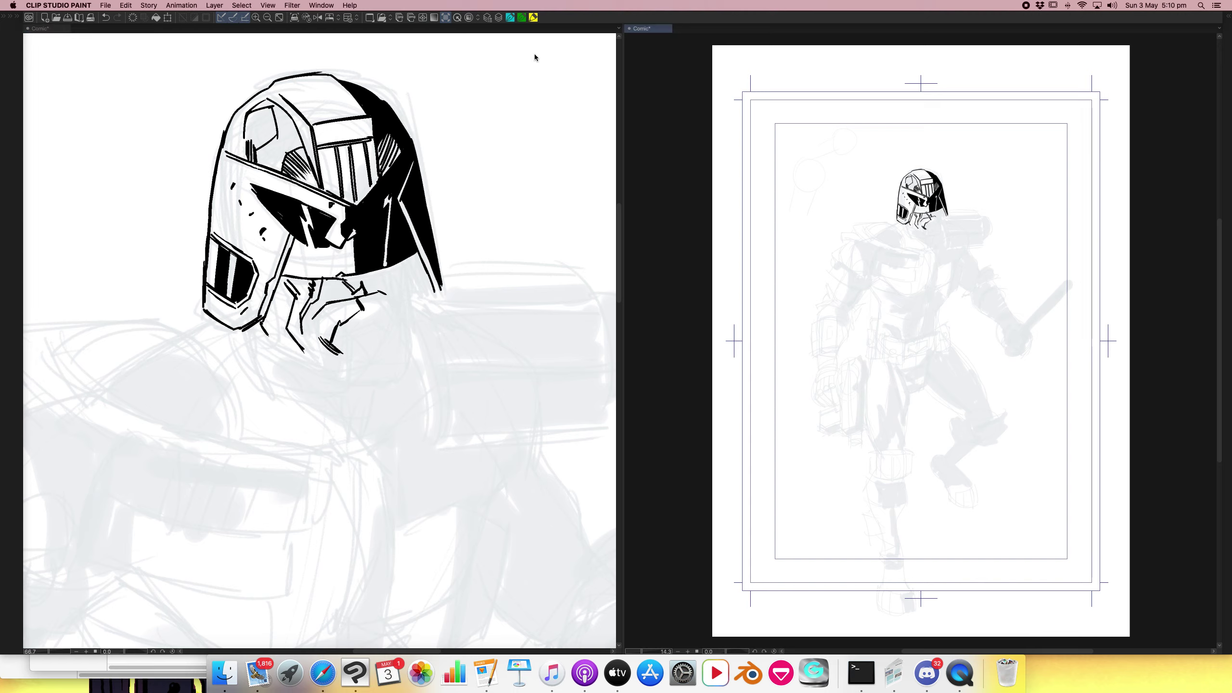
click(296, 17)
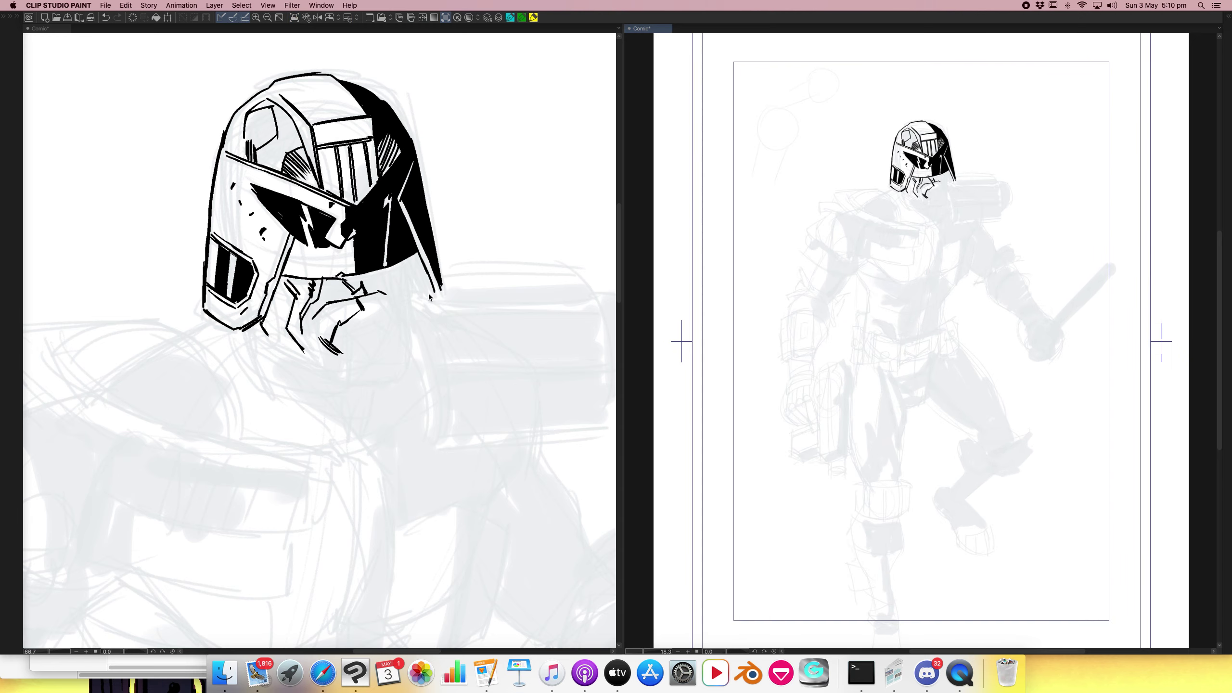
Ink the jaw and chin outline down from the helmet's rear rim, adding small crease marks on the cheek.
click(402, 289)
drag(407, 263, 410, 364)
mouse_move(268, 336)
mouse_down()
mouse_move(331, 383)
mouse_move(398, 379)
mouse_move(409, 362)
mouse_move(373, 339)
mouse_move(383, 360)
mouse_move(347, 383)
mouse_move(359, 385)
mouse_move(305, 359)
mouse_up()
drag(289, 291, 281, 308)
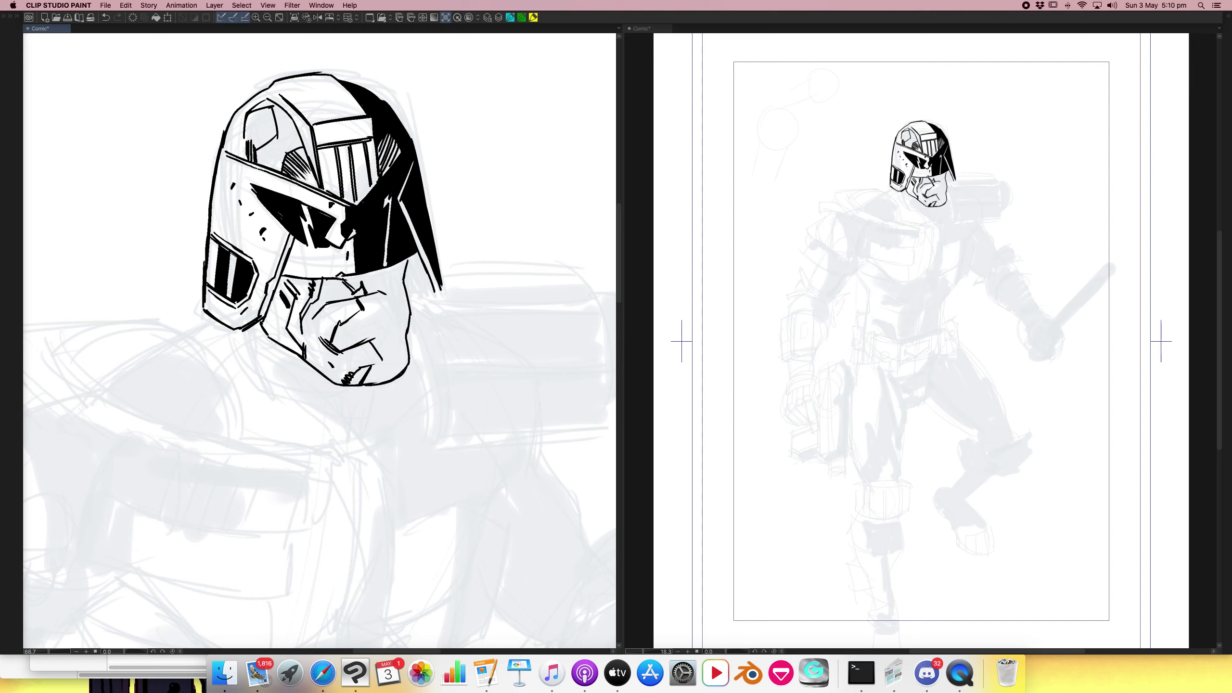
Fill the helmet's dome panels around the emblem and above the grille with black, leaving feathered highlights.
click(286, 131)
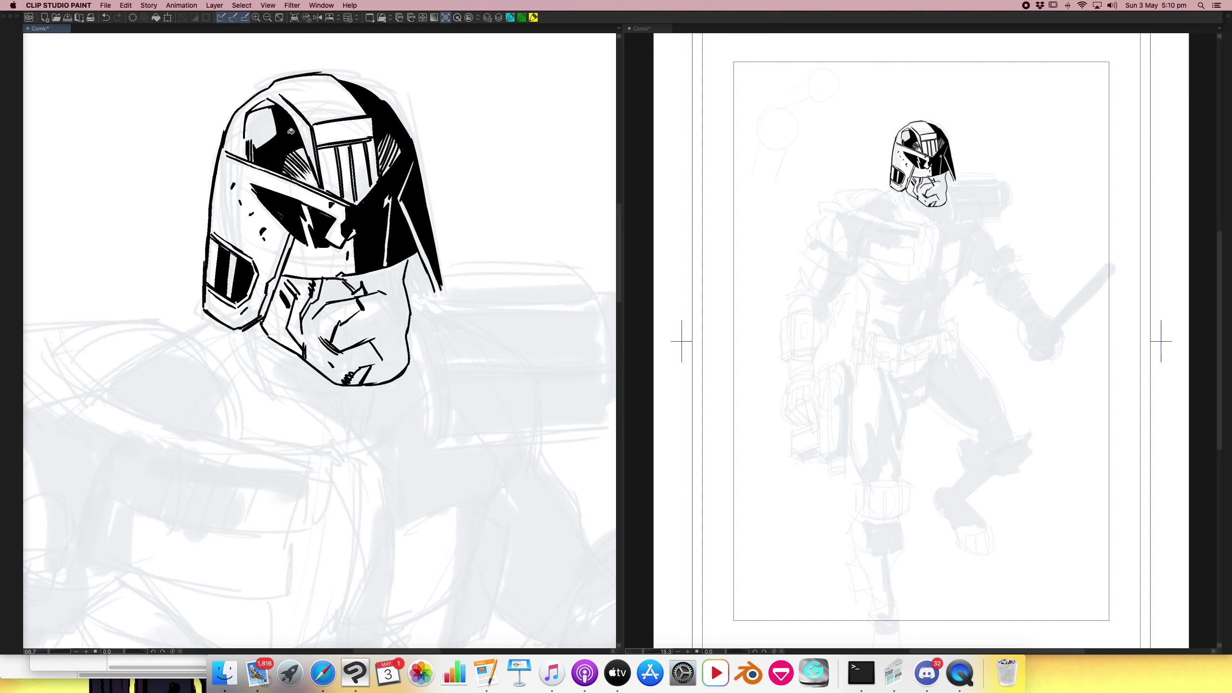
click(268, 103)
mouse_move(280, 95)
mouse_down()
mouse_move(320, 91)
mouse_move(355, 116)
mouse_up()
drag(330, 85, 359, 117)
click(318, 117)
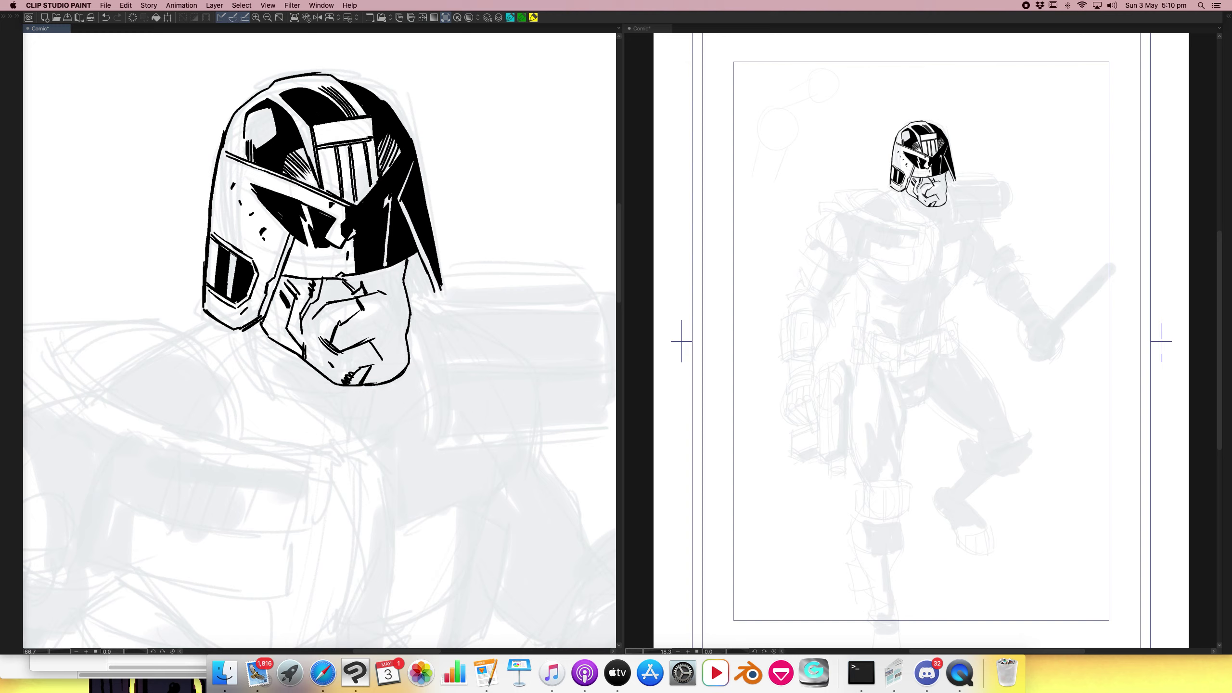
Ink the shadow boundary along the far side of the face and fill the enclosed areas with black.
mouse_move(406, 258)
mouse_down()
mouse_move(397, 344)
mouse_move(370, 379)
mouse_move(398, 371)
mouse_up()
drag(386, 294, 393, 313)
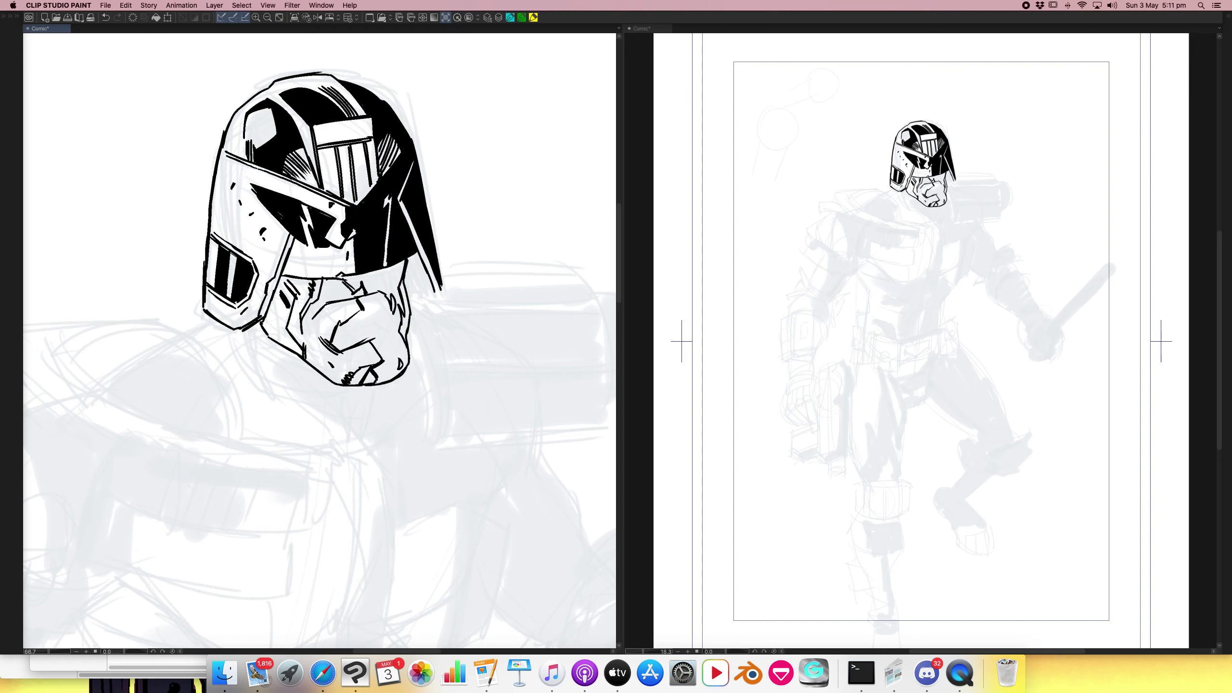
drag(380, 272, 386, 283)
click(376, 281)
click(384, 309)
click(398, 278)
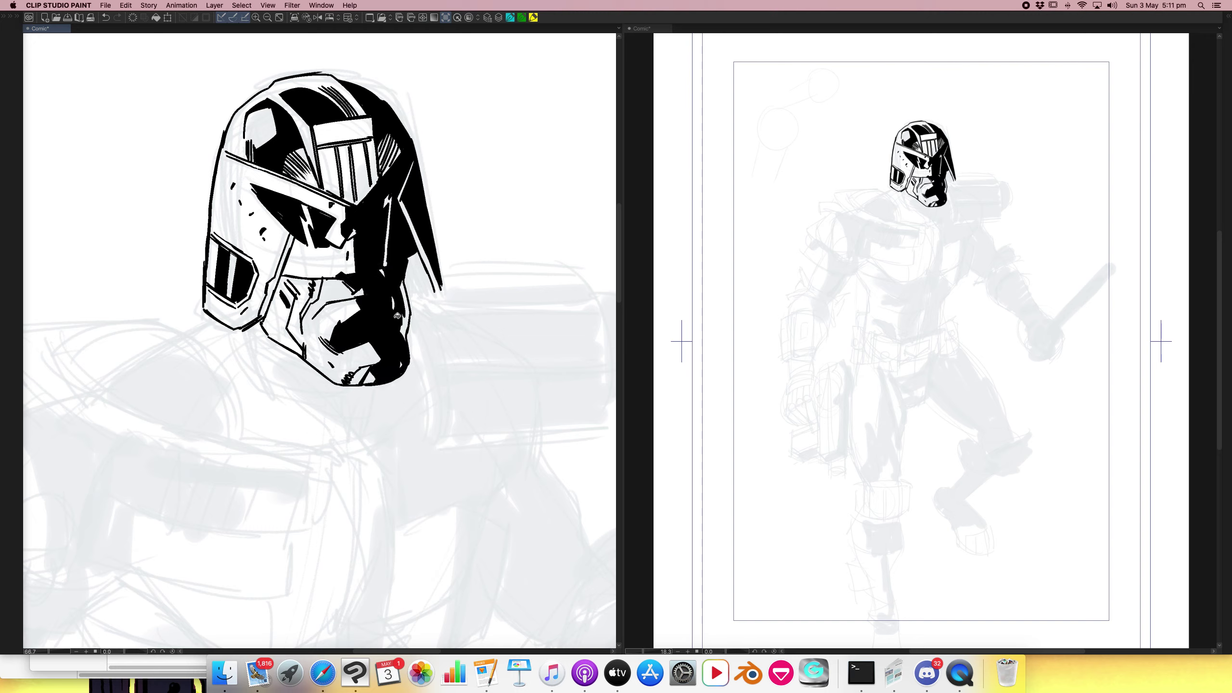
Add texture strokes to the cheek, jaw and chin, and start cross-hatching the tip of the helmet's rear guard.
mouse_move(321, 283)
mouse_down()
mouse_move(302, 318)
mouse_move(314, 286)
mouse_up()
drag(275, 318, 284, 326)
drag(348, 384, 369, 366)
mouse_move(405, 282)
mouse_down()
mouse_move(438, 291)
mouse_move(421, 274)
mouse_up()
drag(410, 269, 429, 283)
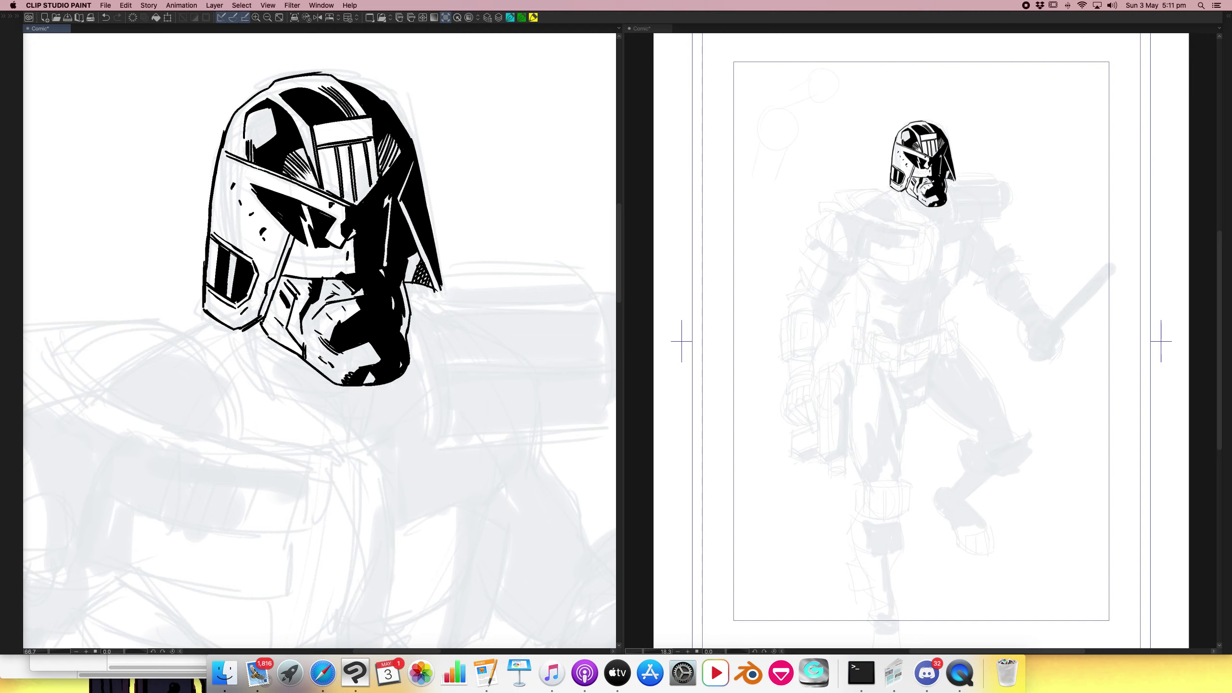
Finish the rear guard's cross-hatching, black out stray highlights in the face shadow, and tick shading along the helmet's front edge.
drag(410, 253, 419, 272)
drag(413, 266, 424, 286)
drag(392, 207, 386, 266)
drag(358, 231, 369, 241)
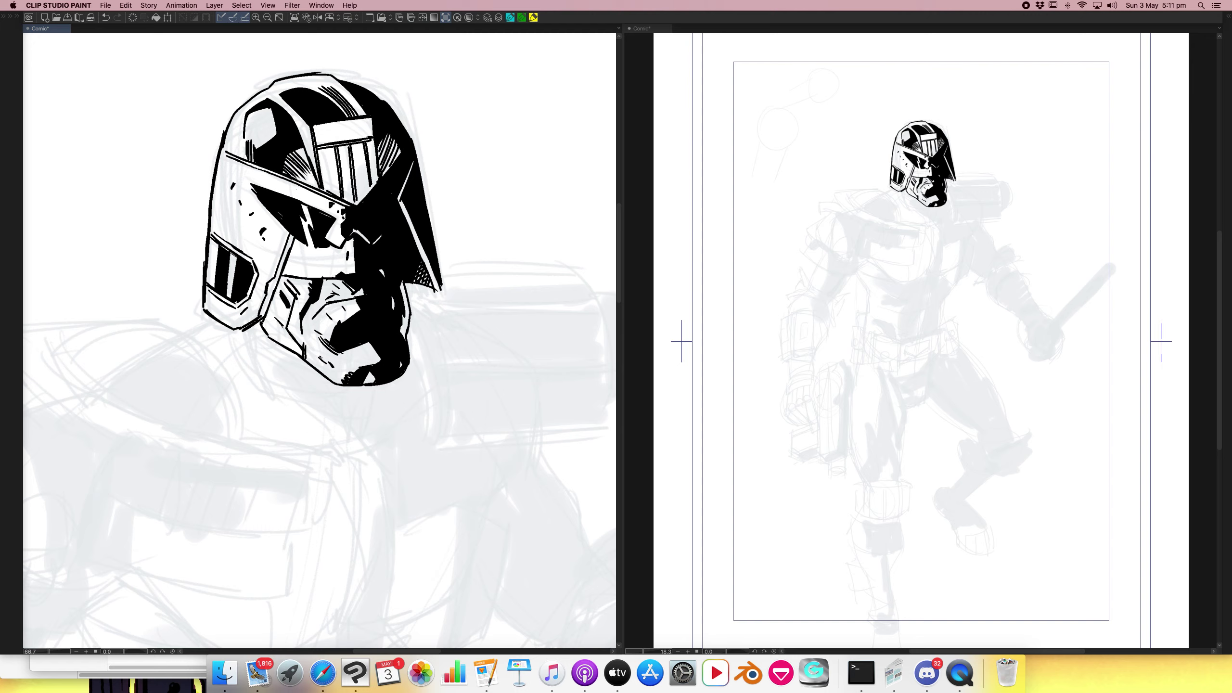
mouse_move(238, 127)
mouse_down()
mouse_move(232, 154)
mouse_move(235, 140)
mouse_up()
drag(238, 138, 236, 154)
Ink the neck line and the folded collar beneath the jaw, with its front fastening and a black underside.
drag(390, 331, 488, 248)
drag(340, 249, 343, 266)
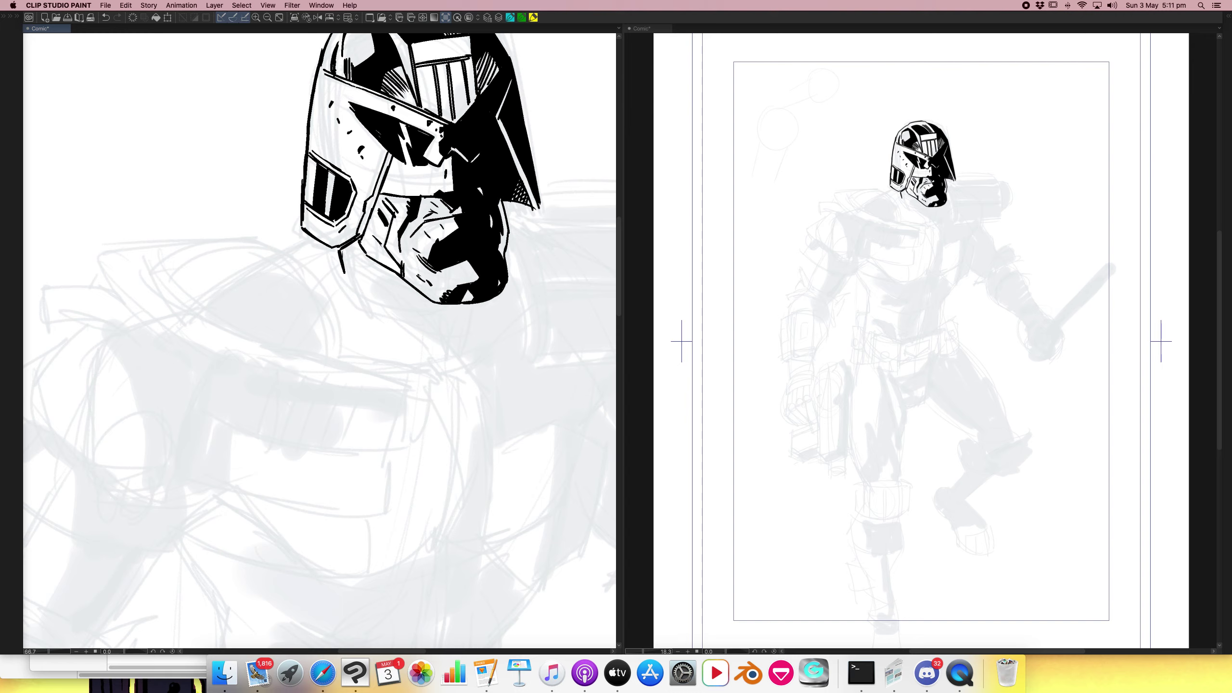
drag(347, 276, 377, 295)
mouse_move(345, 273)
mouse_down()
mouse_move(466, 313)
mouse_move(449, 362)
mouse_move(423, 325)
mouse_move(428, 347)
mouse_move(440, 324)
mouse_up()
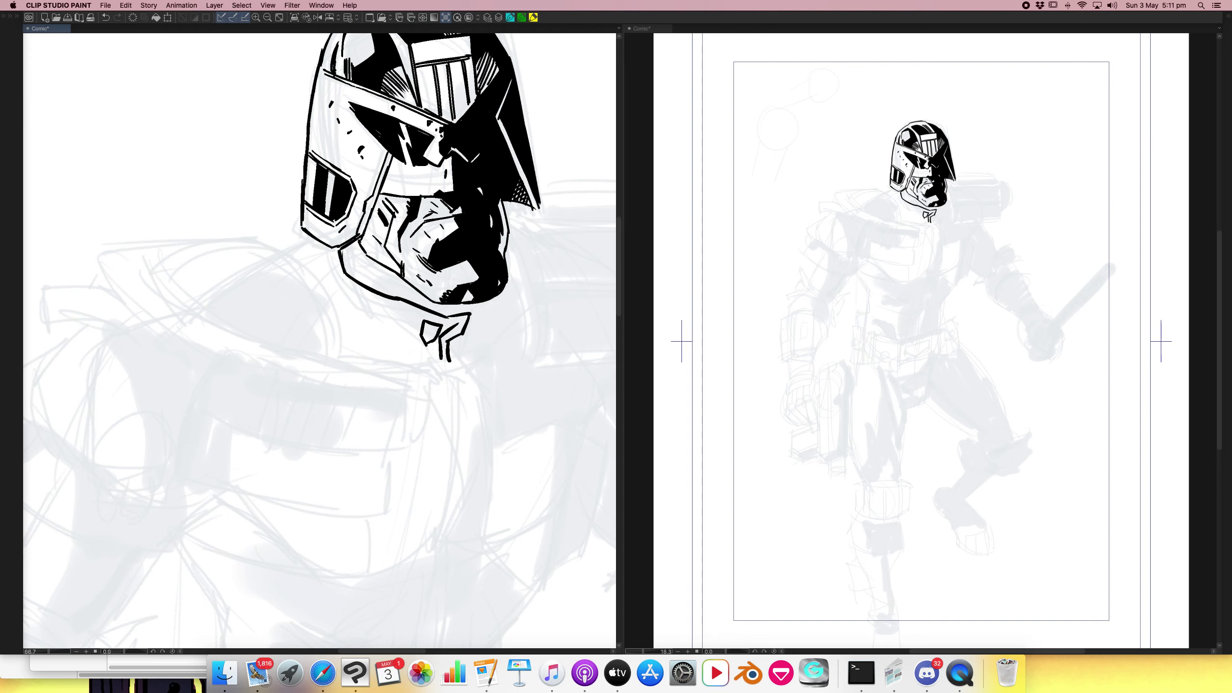
drag(343, 280, 427, 322)
drag(343, 297, 416, 349)
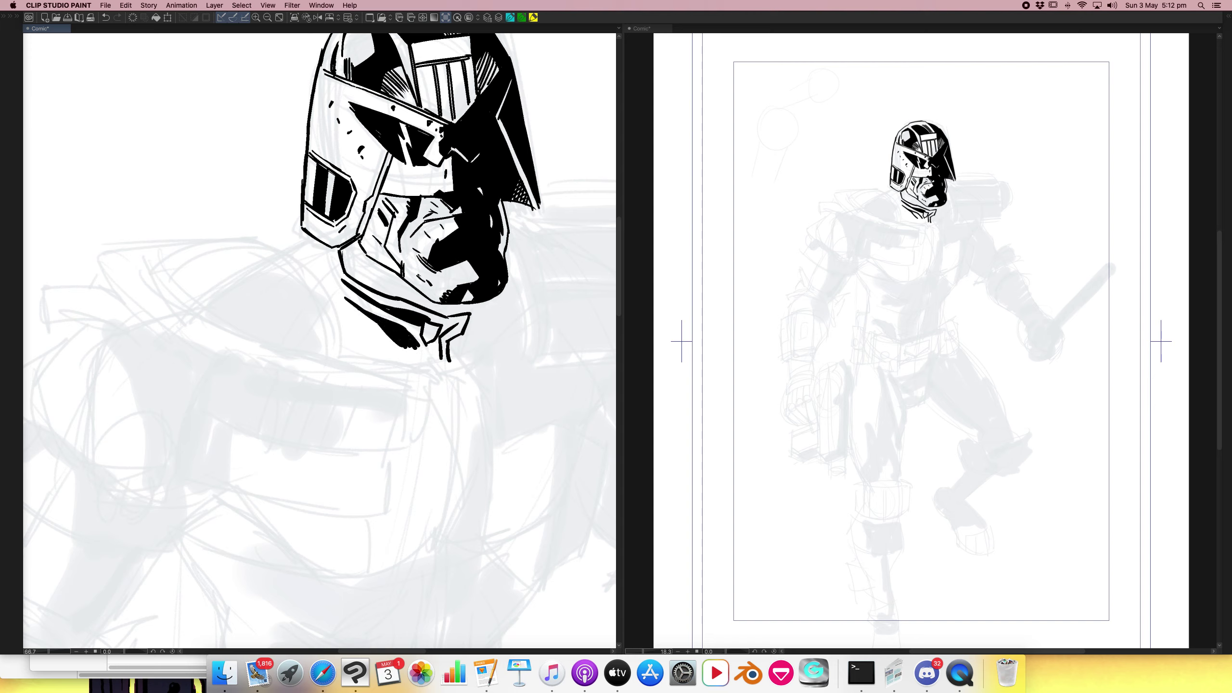
Ink the suit's neckline beside the collar with a short shoulder line and a thick black tapering band.
drag(332, 249, 348, 282)
mouse_move(314, 242)
mouse_down()
mouse_move(289, 253)
mouse_move(337, 305)
mouse_up()
drag(312, 266, 356, 363)
drag(338, 297, 352, 358)
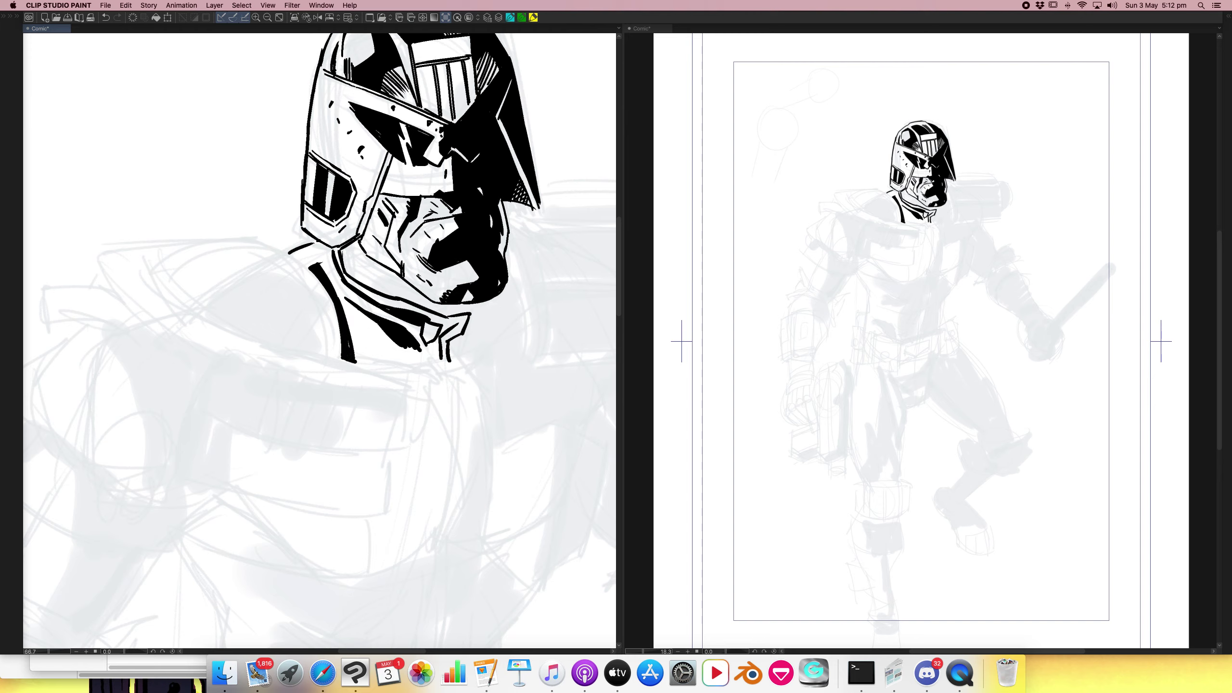
Shade the neck under the jaw with black and ink the collar's far side and its cylindrical zip pull.
mouse_move(360, 244)
mouse_down()
mouse_move(374, 278)
mouse_move(402, 282)
mouse_move(421, 305)
mouse_move(404, 298)
mouse_up()
mouse_move(386, 285)
mouse_down()
mouse_move(447, 318)
mouse_move(461, 310)
mouse_up()
mouse_move(445, 308)
mouse_down()
mouse_move(468, 304)
mouse_move(467, 319)
mouse_up()
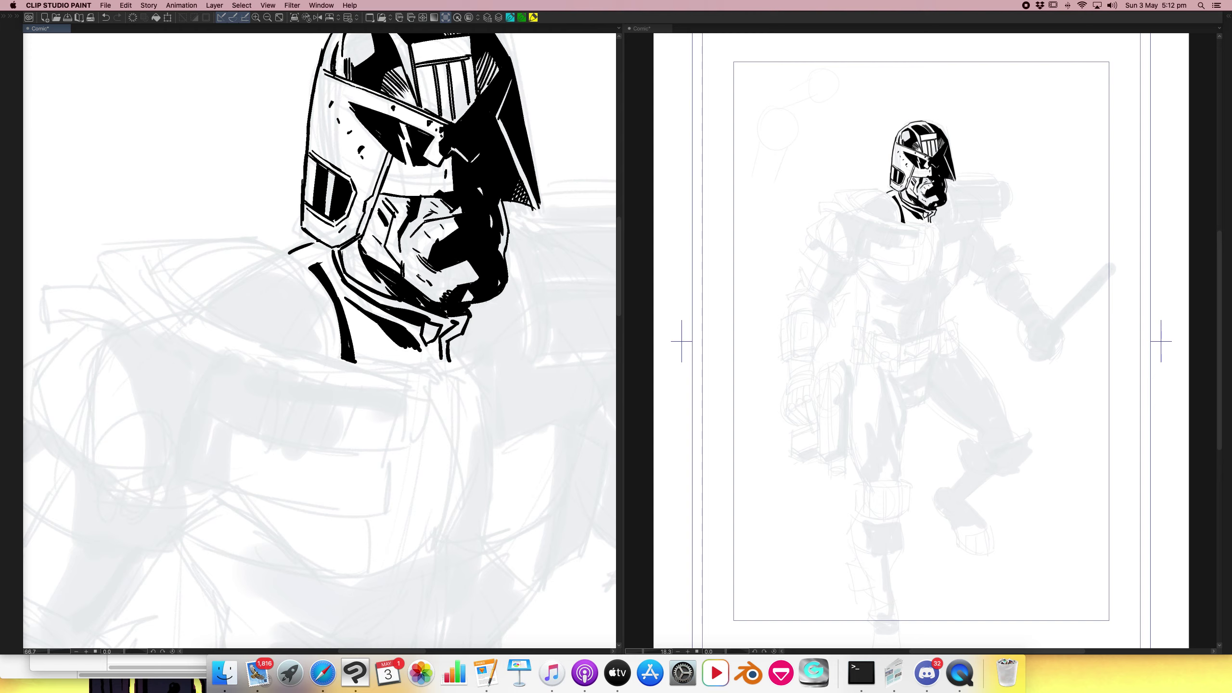
mouse_move(506, 245)
mouse_down()
mouse_move(523, 296)
mouse_move(478, 319)
mouse_move(445, 372)
mouse_move(477, 356)
mouse_up()
drag(454, 373, 480, 366)
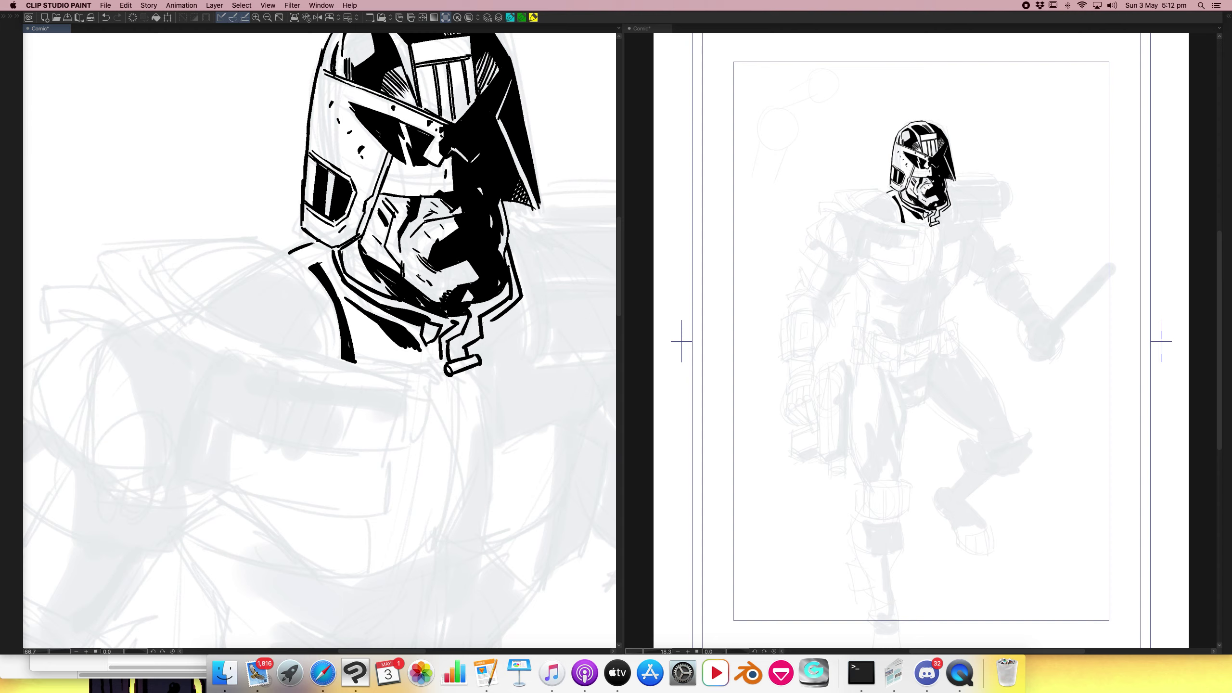
Fill the collar opening above the zip pull and the folds around the fastening with solid black.
click(474, 328)
mouse_move(430, 322)
mouse_down()
mouse_move(450, 327)
mouse_move(423, 348)
mouse_up()
drag(422, 348, 429, 355)
drag(407, 348, 440, 357)
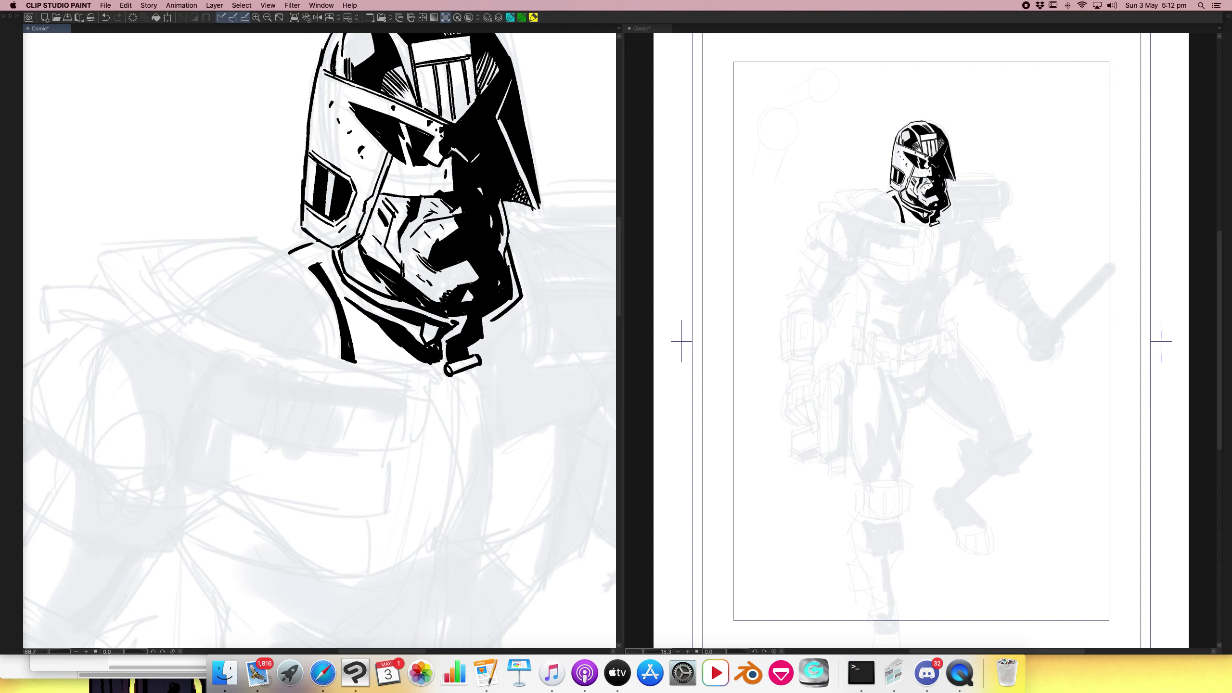
Ink additional fold strokes between the collar and the thick black neckline band.
mouse_move(347, 314)
mouse_down()
mouse_move(375, 342)
mouse_move(353, 346)
mouse_move(383, 359)
mouse_up()
drag(323, 259, 336, 277)
mouse_move(334, 272)
mouse_down()
mouse_move(340, 286)
mouse_move(315, 263)
mouse_up()
drag(381, 362, 403, 336)
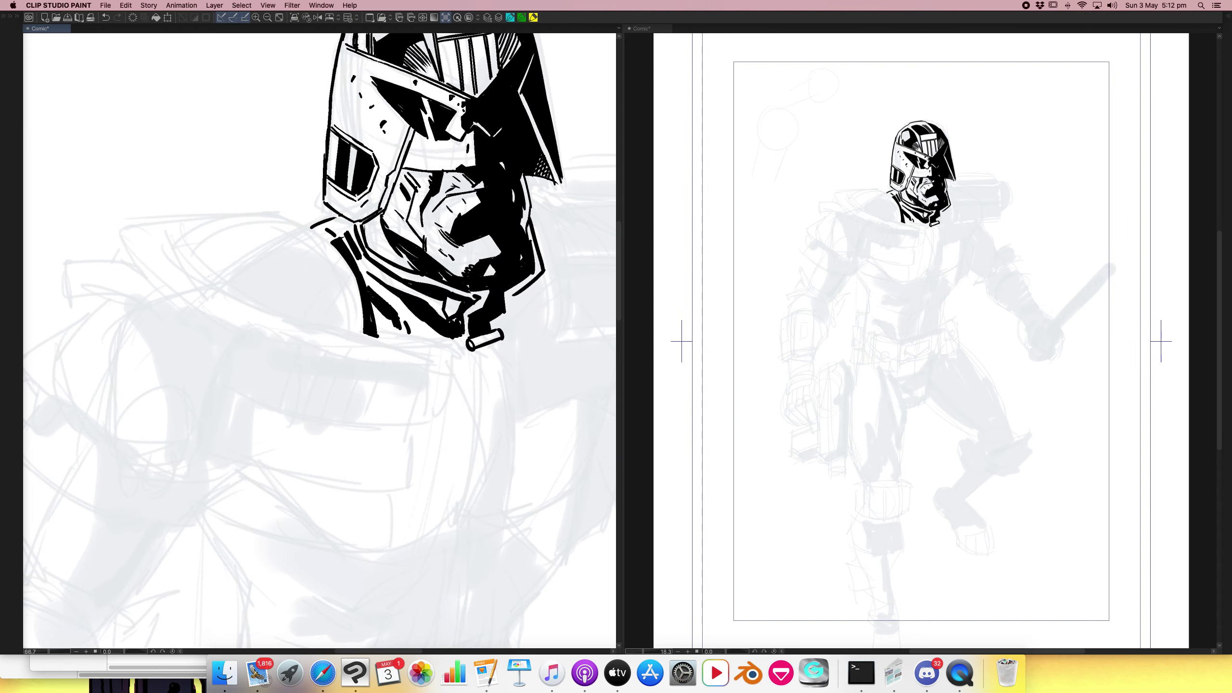
Ink the long curved inner edge of the shoulder armour and fill the shoulder area behind it with black.
mouse_move(175, 254)
mouse_down()
mouse_move(233, 300)
mouse_move(351, 333)
mouse_up()
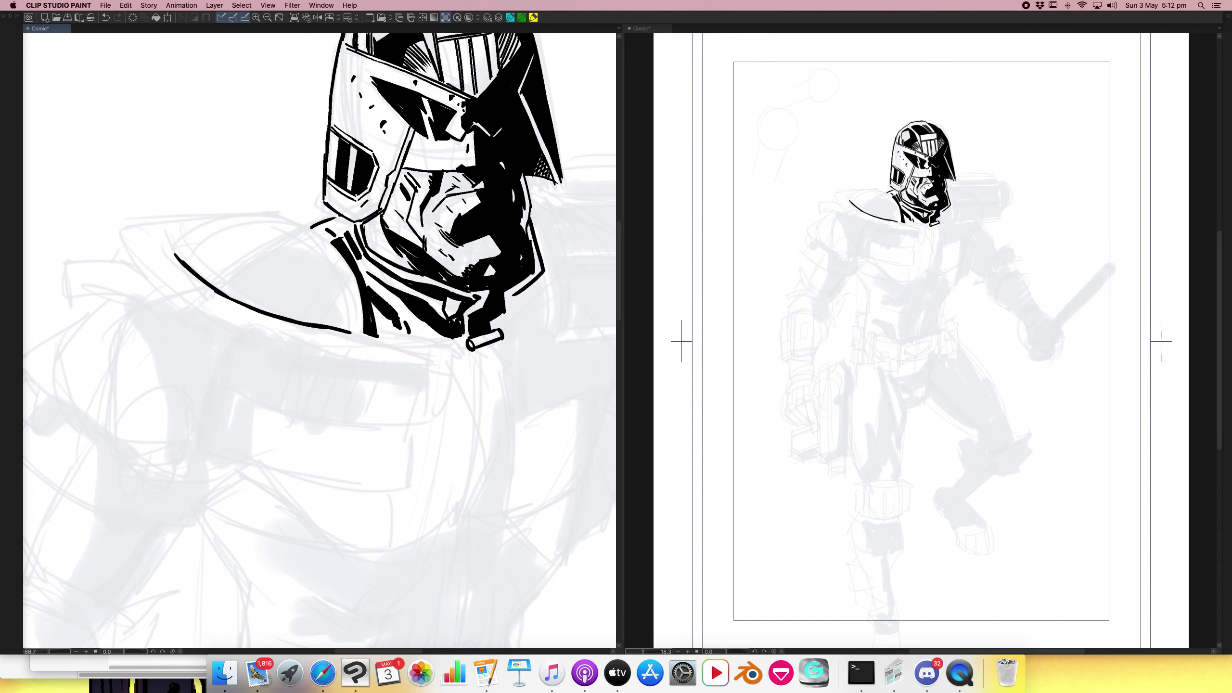
mouse_move(208, 283)
mouse_down()
mouse_move(299, 248)
mouse_move(332, 271)
mouse_move(346, 330)
mouse_up()
mouse_move(340, 270)
mouse_down()
mouse_move(353, 333)
mouse_move(355, 279)
mouse_up()
drag(355, 277, 365, 334)
click(334, 297)
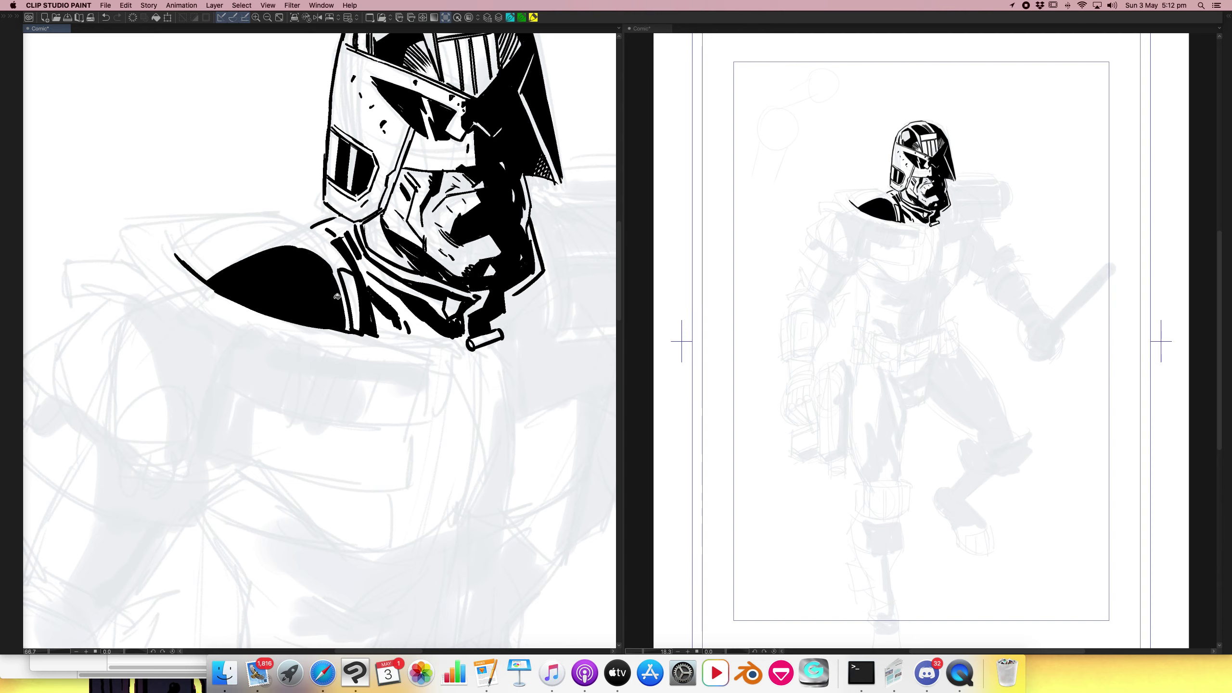
click(355, 305)
Ink the jagged outer tip of the shoulder armour and the curved outline of the rounded pad beneath it.
mouse_move(63, 260)
mouse_down()
mouse_move(66, 293)
mouse_move(135, 304)
mouse_move(84, 270)
mouse_move(172, 306)
mouse_move(98, 259)
mouse_move(127, 263)
mouse_up()
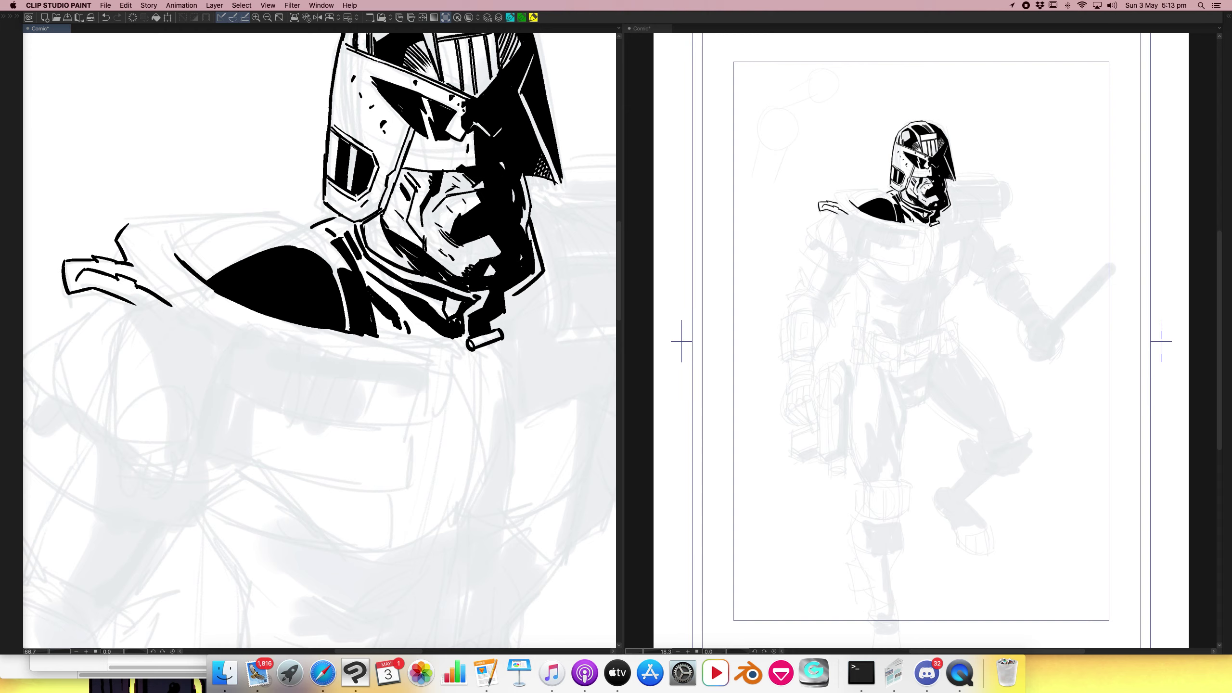
drag(360, 382, 549, 279)
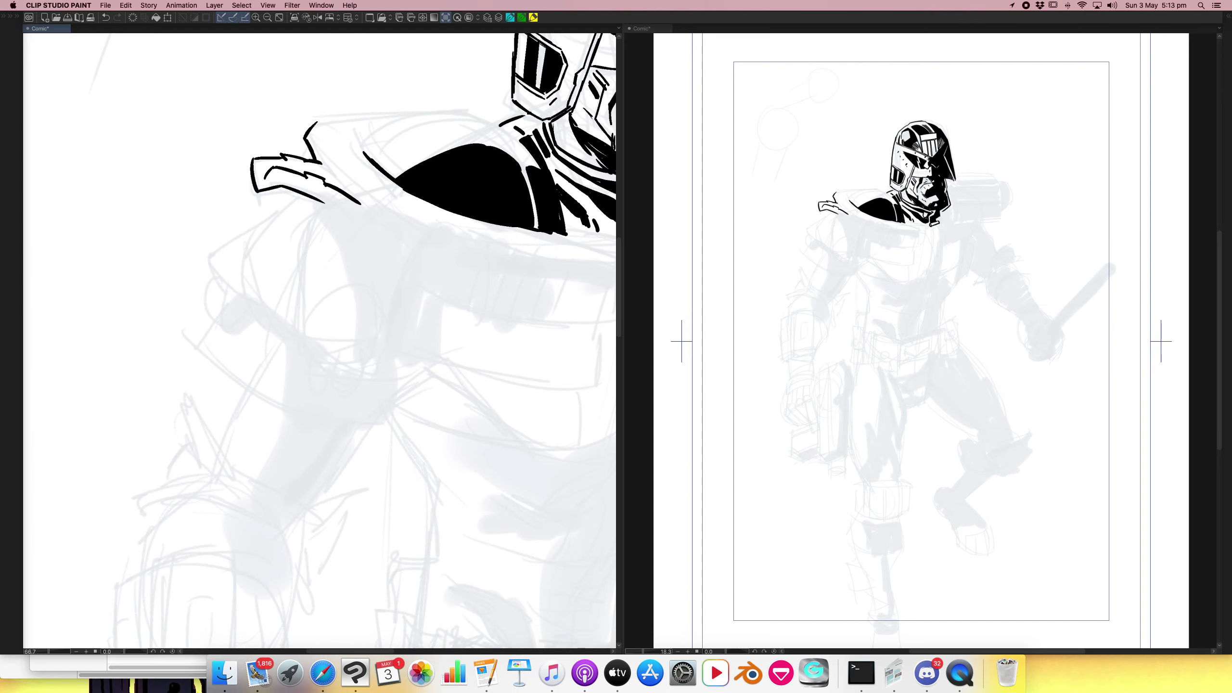
drag(487, 319, 297, 251)
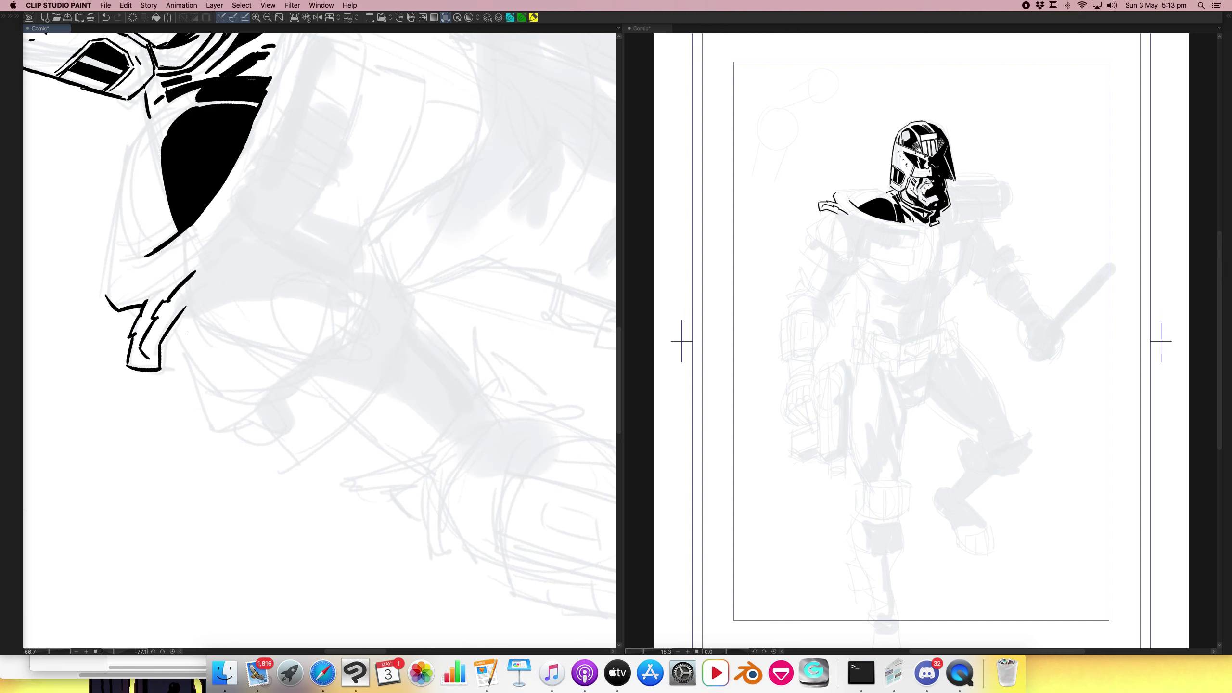
mouse_move(166, 336)
mouse_down()
mouse_move(214, 395)
mouse_move(283, 393)
mouse_move(176, 347)
mouse_move(232, 310)
mouse_move(262, 257)
mouse_up()
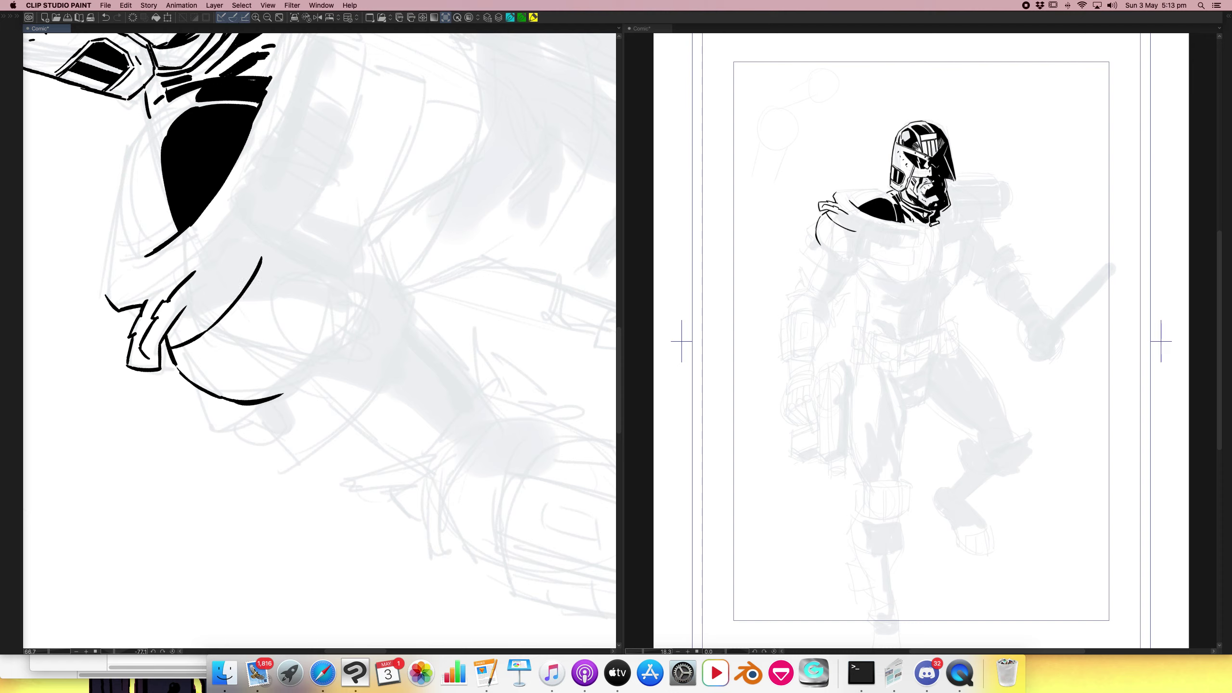
Cover the rounded shoulder pad with a curved grid of crossing lines, thickening them towards its shadowed side.
mouse_move(179, 319)
mouse_down()
mouse_move(245, 298)
mouse_move(203, 336)
mouse_move(216, 325)
mouse_up()
drag(207, 309, 219, 320)
mouse_move(182, 370)
mouse_down()
mouse_move(232, 342)
mouse_move(267, 297)
mouse_up()
mouse_move(221, 347)
mouse_down()
mouse_move(269, 291)
mouse_move(266, 313)
mouse_move(222, 343)
mouse_move(252, 311)
mouse_up()
mouse_move(242, 297)
mouse_down()
mouse_move(256, 307)
mouse_move(224, 320)
mouse_move(237, 313)
mouse_up()
mouse_move(203, 325)
mouse_down()
mouse_move(217, 334)
mouse_move(206, 358)
mouse_up()
mouse_move(196, 341)
mouse_down()
mouse_move(242, 366)
mouse_move(267, 340)
mouse_move(233, 371)
mouse_move(247, 361)
mouse_up()
mouse_move(236, 344)
mouse_down()
mouse_move(251, 358)
mouse_move(276, 315)
mouse_move(261, 343)
mouse_up()
drag(267, 338, 272, 336)
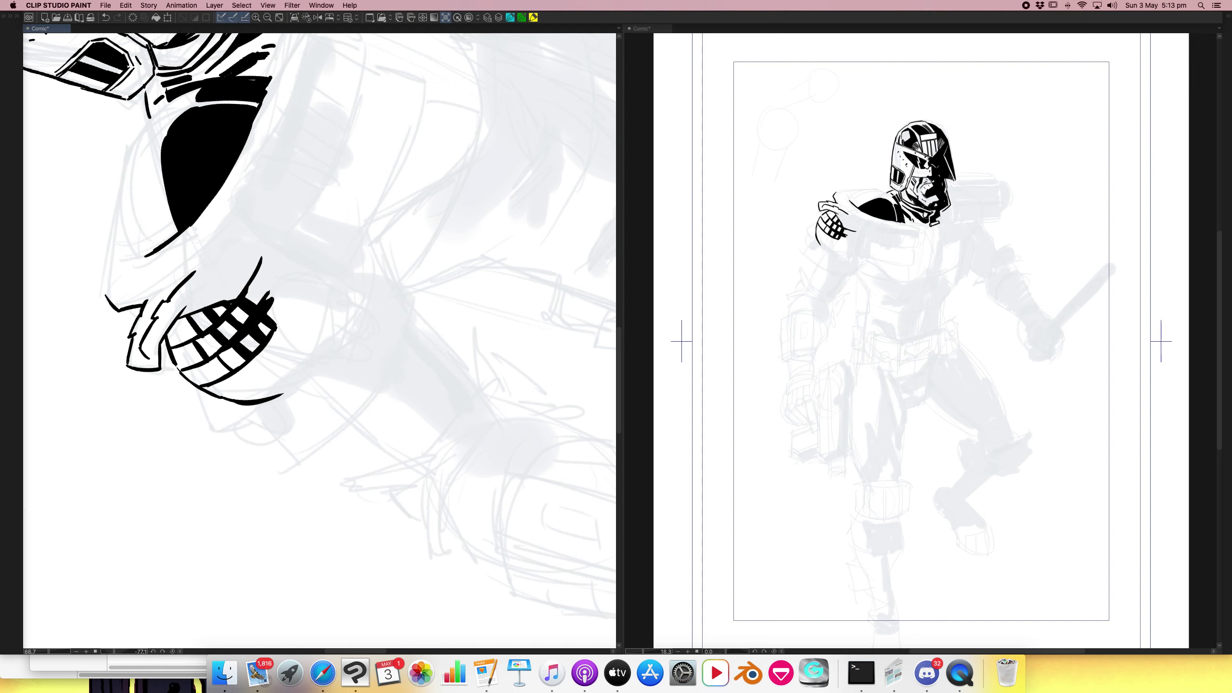
mouse_move(249, 386)
mouse_down()
mouse_move(286, 332)
mouse_move(270, 370)
mouse_up()
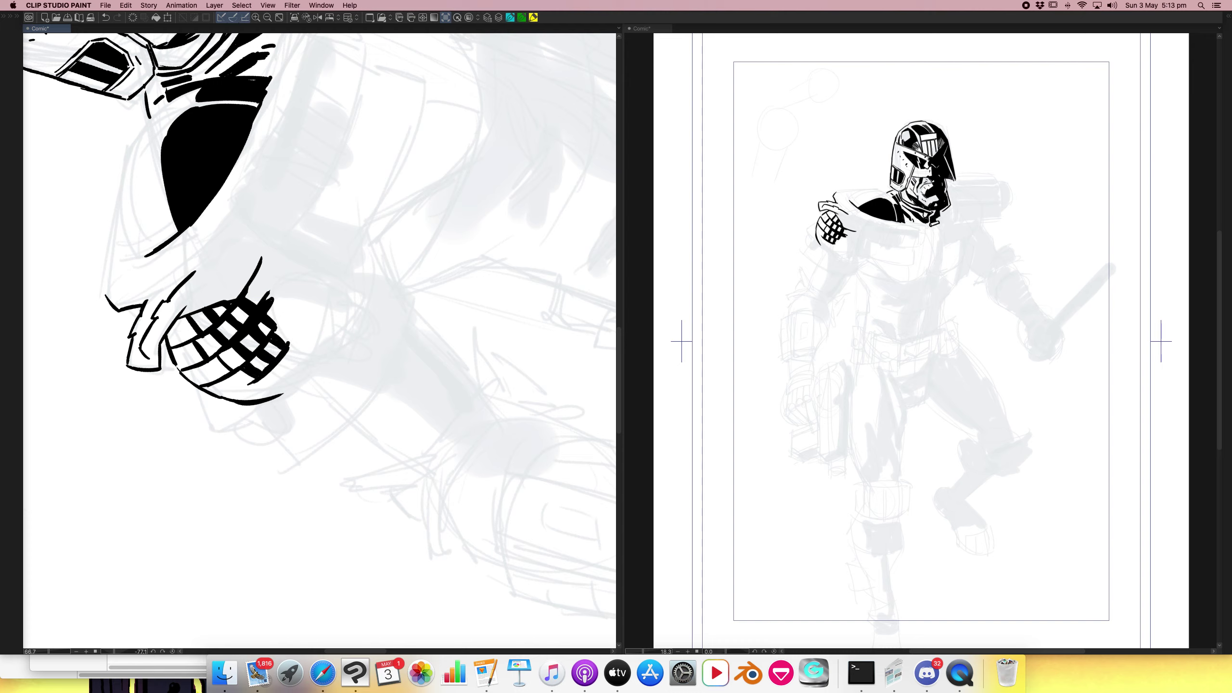
mouse_move(270, 301)
mouse_down()
mouse_move(313, 354)
mouse_move(289, 366)
mouse_move(301, 351)
mouse_move(307, 366)
mouse_up()
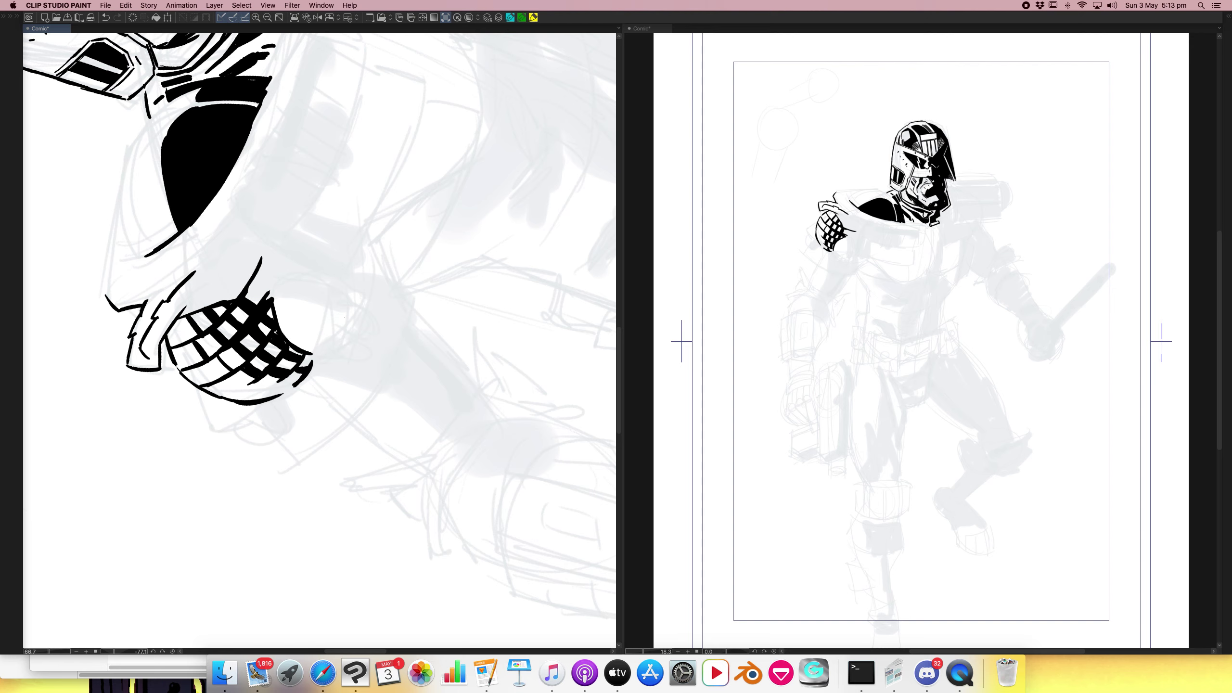
Straighten the rotated view and ink the lower edge of the armour collar across the chest to its squared corner.
click(306, 17)
click(267, 18)
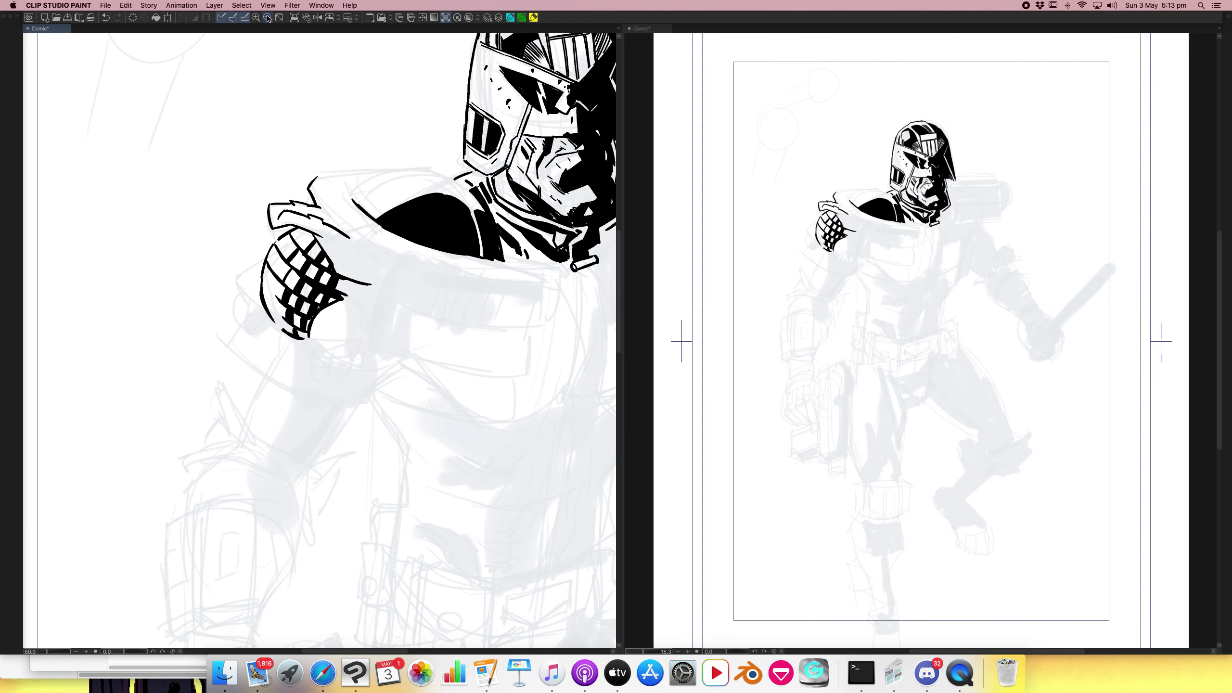
drag(360, 250, 393, 271)
mouse_move(434, 352)
mouse_down()
mouse_move(418, 379)
mouse_move(305, 389)
mouse_up()
mouse_move(266, 309)
mouse_down()
mouse_move(419, 328)
mouse_move(419, 359)
mouse_up()
mouse_move(367, 296)
mouse_down()
mouse_move(431, 313)
mouse_move(433, 351)
mouse_move(415, 373)
mouse_up()
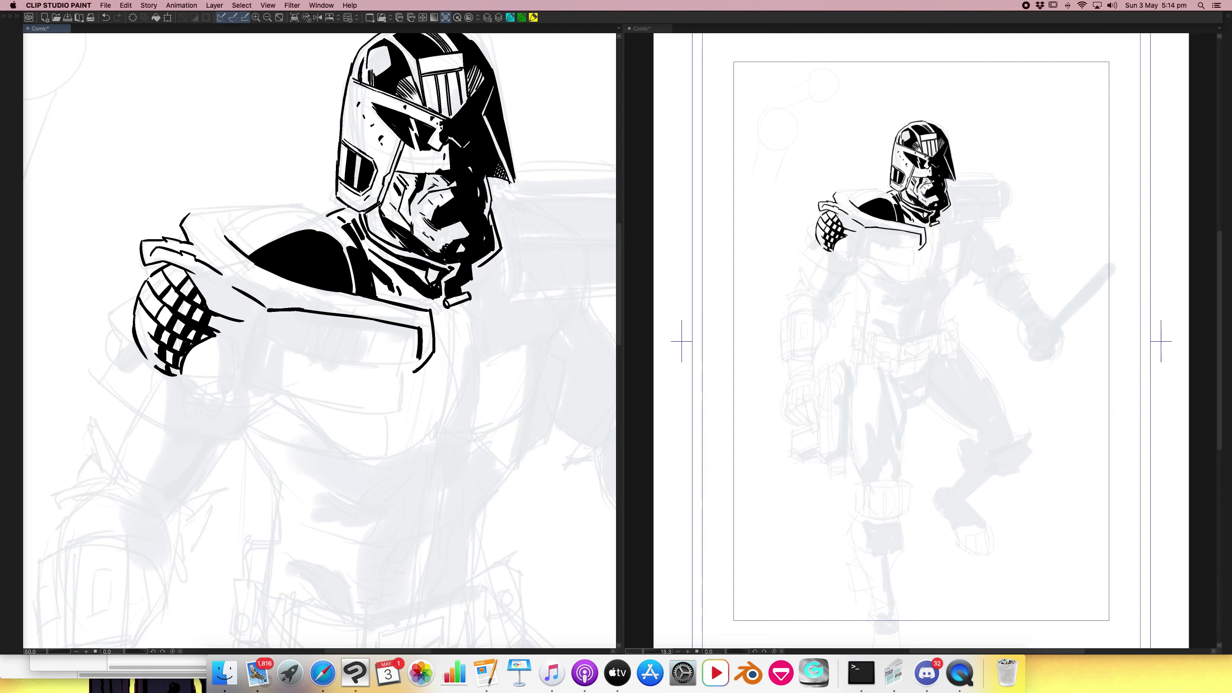
Ink the rounded section next to the gridded shoulder pad with thick vertical bands and dark checks under the armour edge.
mouse_move(253, 303)
mouse_down()
mouse_move(232, 345)
mouse_move(236, 374)
mouse_move(207, 383)
mouse_up()
drag(217, 338, 211, 381)
drag(223, 338, 220, 378)
drag(228, 339, 224, 380)
drag(221, 315, 222, 334)
drag(226, 324, 230, 341)
drag(241, 324, 233, 347)
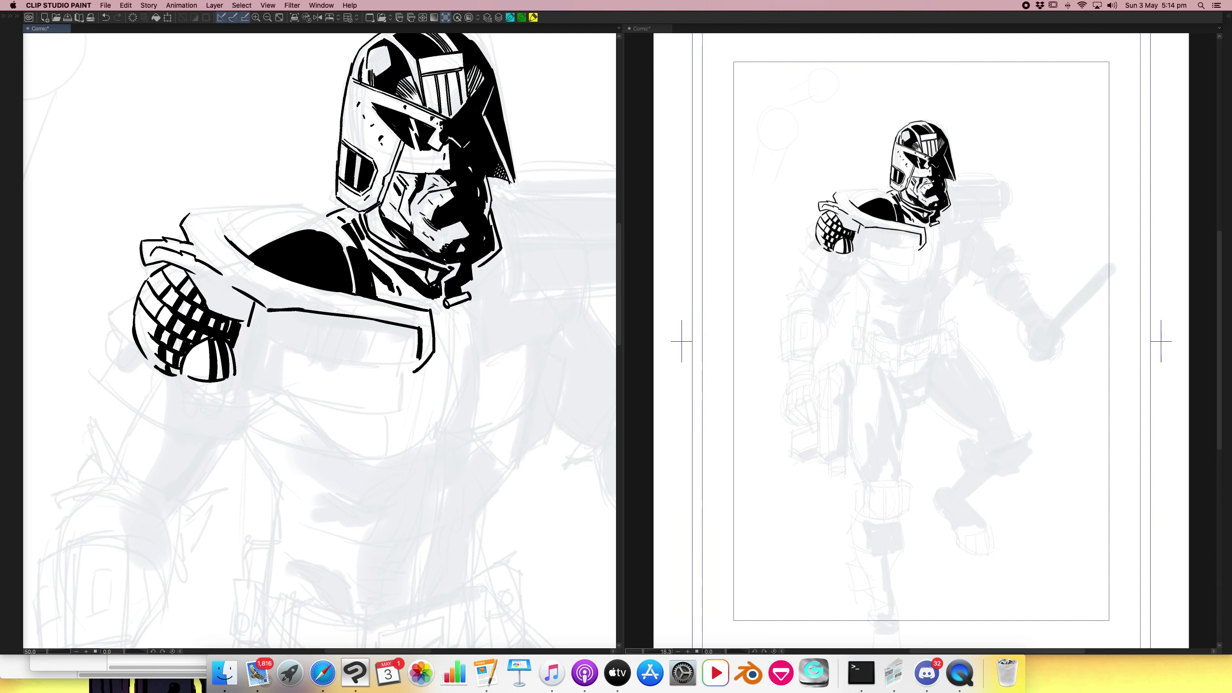
Fill the gap between the shoulder armour's edge and the gridded pad with solid black shadow.
drag(168, 261, 203, 275)
drag(203, 272, 242, 303)
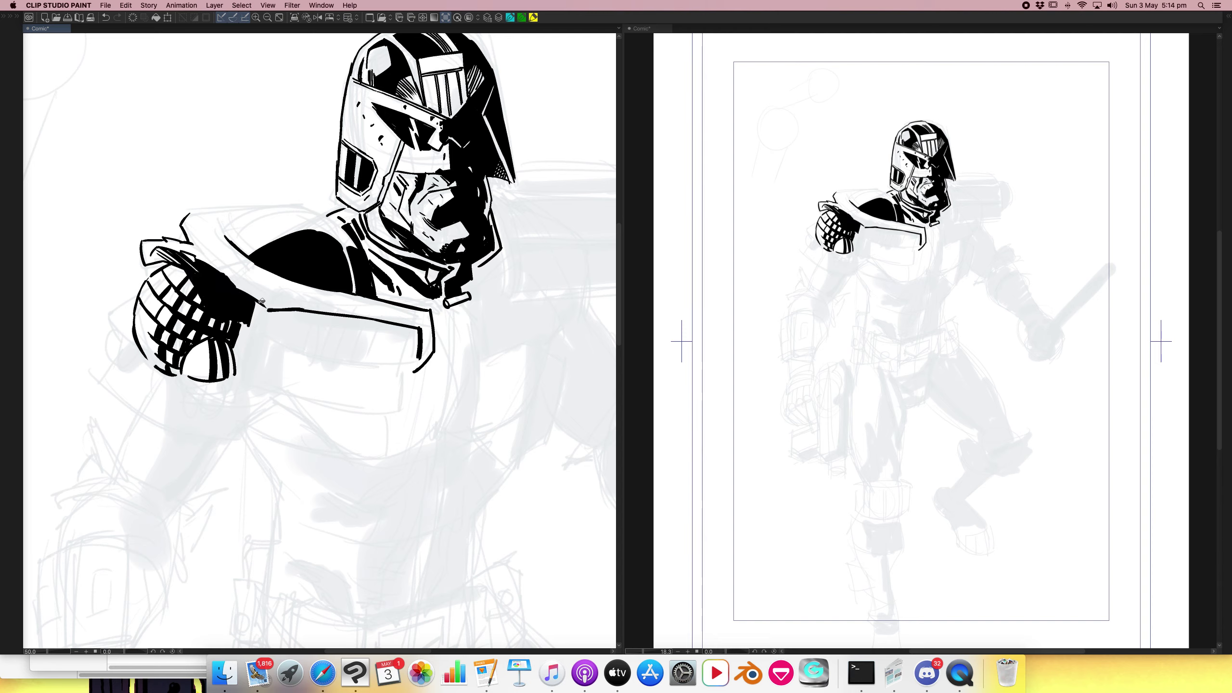
mouse_move(183, 272)
mouse_down()
mouse_move(199, 258)
mouse_move(258, 293)
mouse_move(341, 306)
mouse_up()
Darken the banded section beside the gridded pad and ink a matching striped section on the pad's outer side.
drag(334, 388, 425, 364)
mouse_move(313, 326)
mouse_down()
mouse_move(321, 355)
mouse_move(293, 341)
mouse_up()
drag(292, 337, 283, 354)
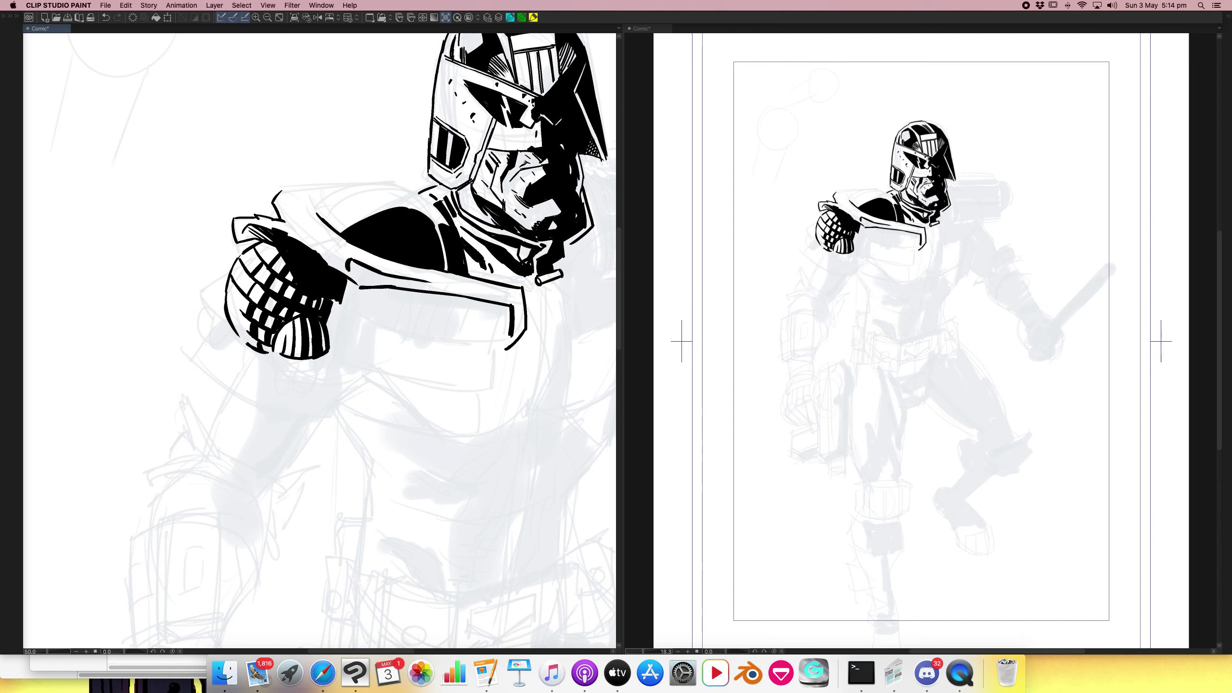
mouse_move(202, 292)
mouse_down()
mouse_move(236, 269)
mouse_move(223, 315)
mouse_move(239, 257)
mouse_move(237, 325)
mouse_up()
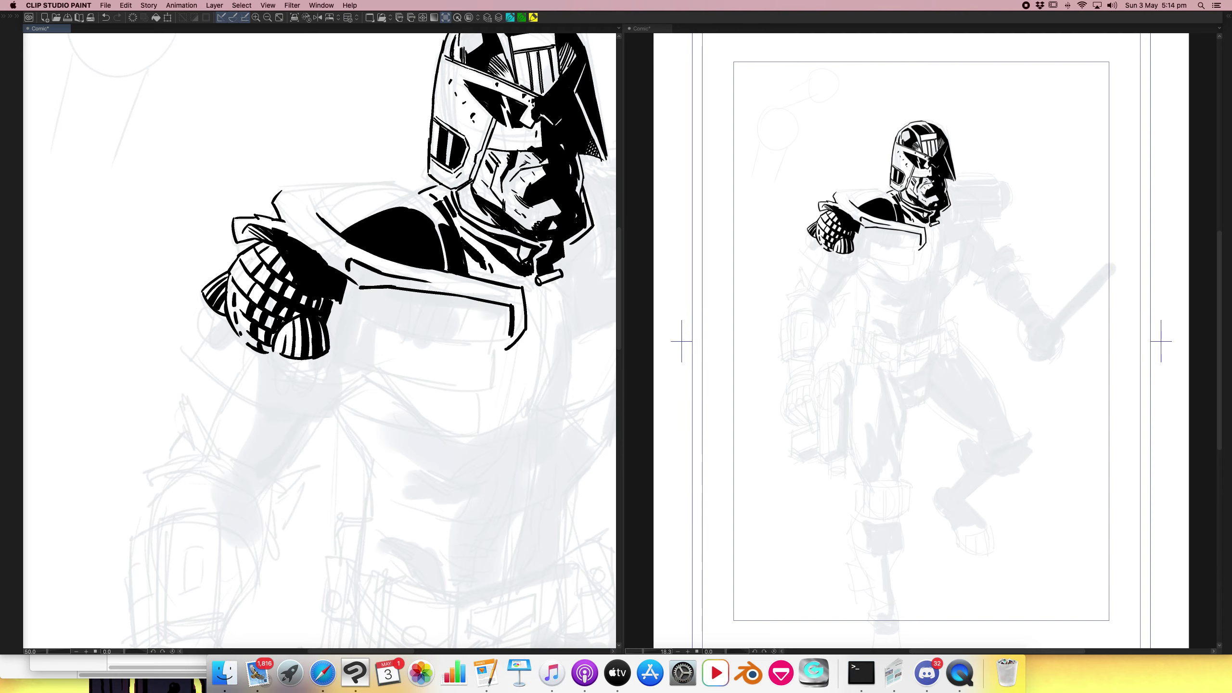
mouse_move(243, 265)
mouse_down()
mouse_move(256, 253)
mouse_move(237, 287)
mouse_up()
Ink a row of vertical strips beneath the collar's chest edge and fill their shadowed upper part with black.
drag(333, 305, 454, 343)
drag(450, 299, 461, 343)
mouse_move(461, 297)
mouse_down()
mouse_move(465, 345)
mouse_move(490, 325)
mouse_move(503, 346)
mouse_up()
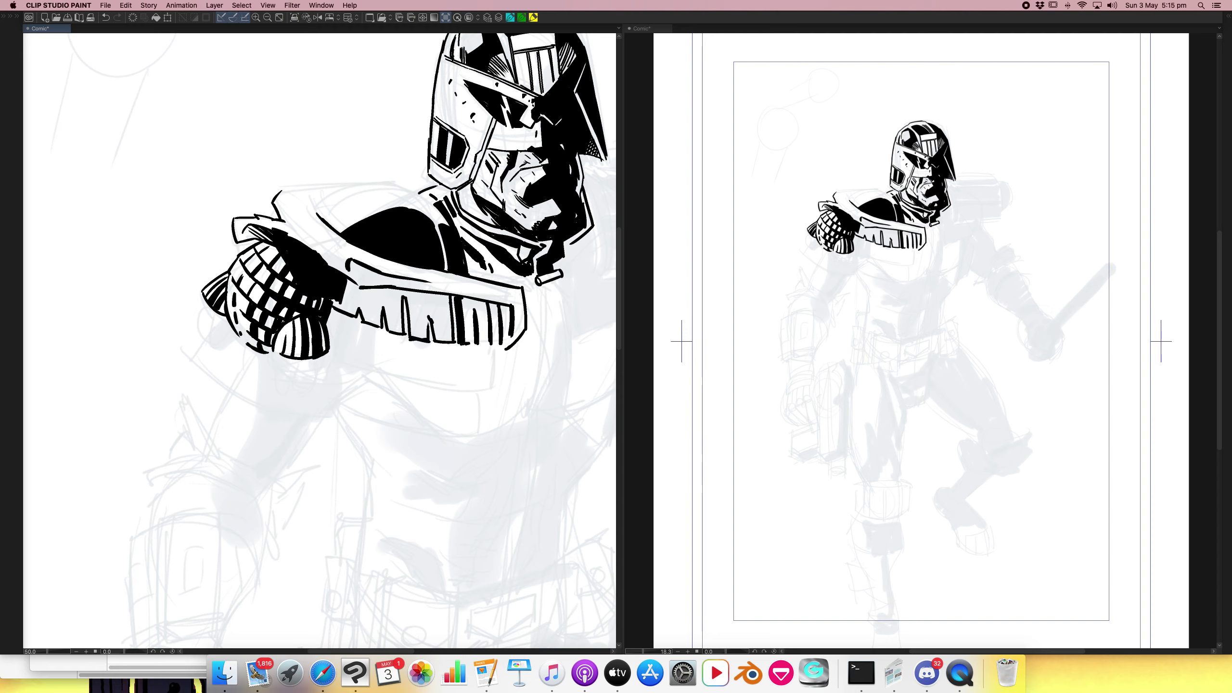
drag(355, 284, 363, 289)
click(373, 294)
Outline the first strips of a second row beneath the chest fringe and fill them with solid black.
mouse_move(348, 317)
mouse_down()
mouse_move(344, 352)
mouse_move(365, 360)
mouse_up()
drag(369, 328, 364, 359)
mouse_move(370, 326)
mouse_down()
mouse_move(366, 359)
mouse_move(375, 348)
mouse_move(374, 368)
mouse_move(397, 371)
mouse_up()
mouse_move(391, 347)
mouse_down()
mouse_move(397, 372)
mouse_move(417, 372)
mouse_up()
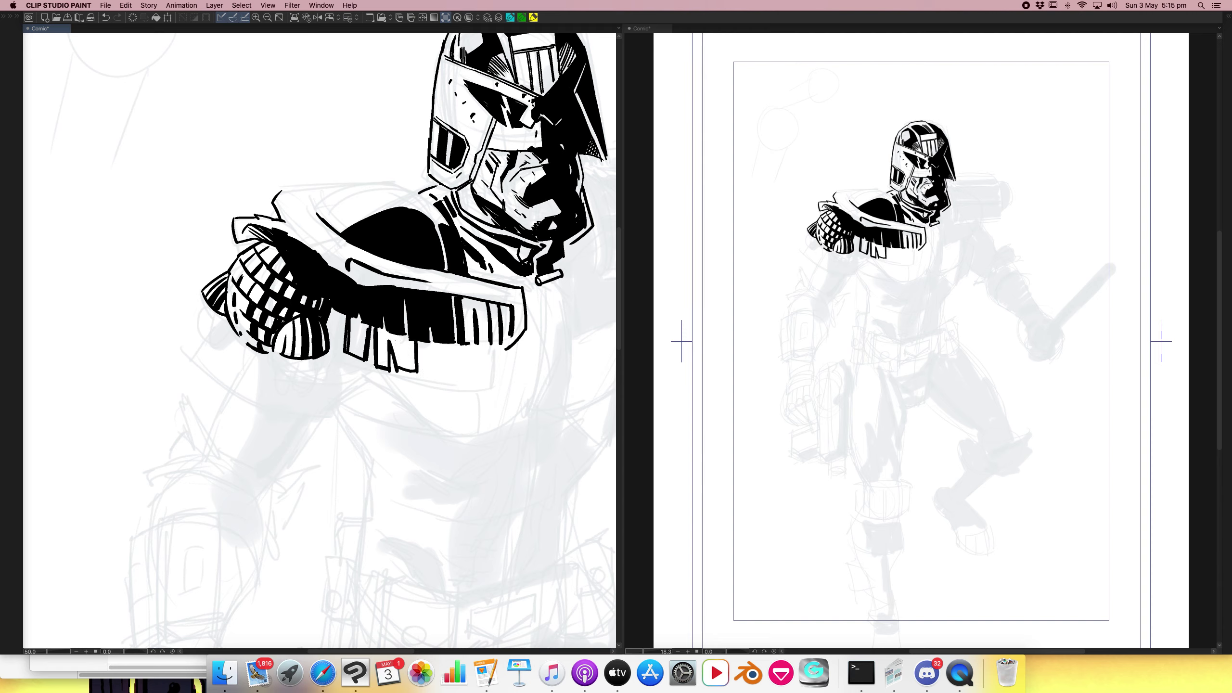
drag(346, 316, 343, 348)
click(340, 331)
click(359, 335)
click(410, 323)
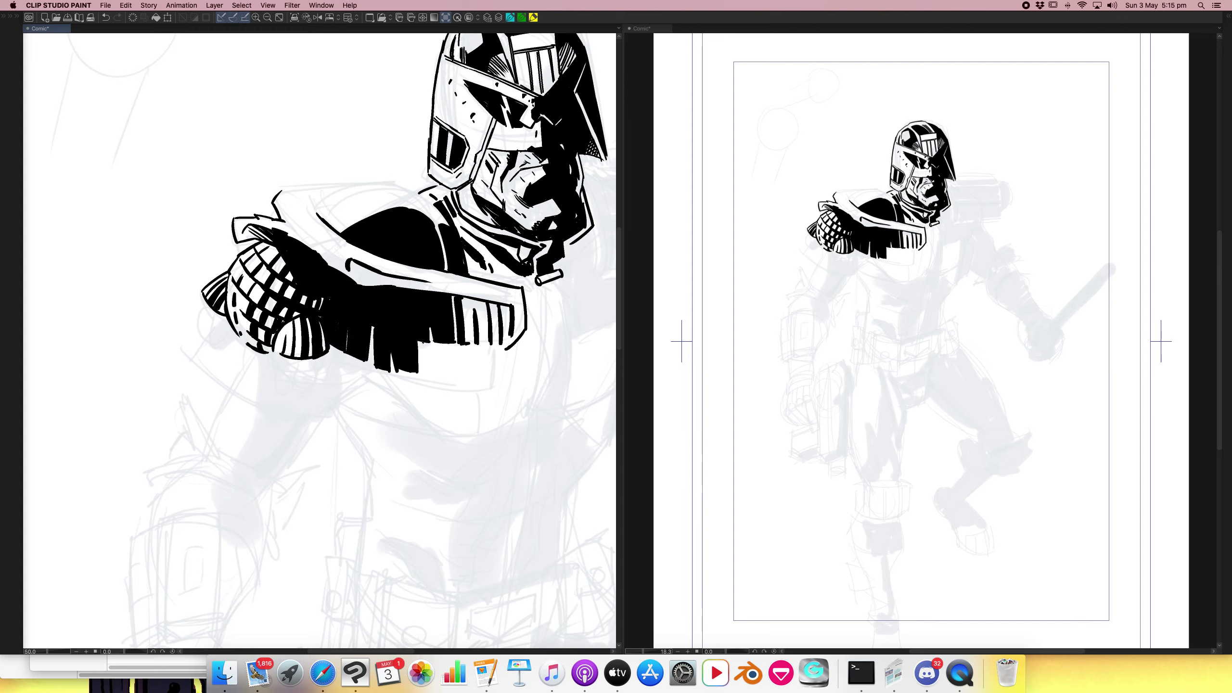
Extend the second row with thick, spaced vertical strips towards the centre of the chest.
mouse_move(423, 342)
mouse_down()
mouse_move(424, 377)
mouse_move(445, 379)
mouse_up()
mouse_move(447, 344)
mouse_down()
mouse_move(448, 378)
mouse_move(459, 382)
mouse_up()
mouse_move(462, 345)
mouse_down()
mouse_move(463, 381)
mouse_move(488, 382)
mouse_up()
mouse_move(492, 349)
mouse_down()
mouse_move(492, 382)
mouse_move(503, 381)
mouse_up()
drag(506, 346, 506, 382)
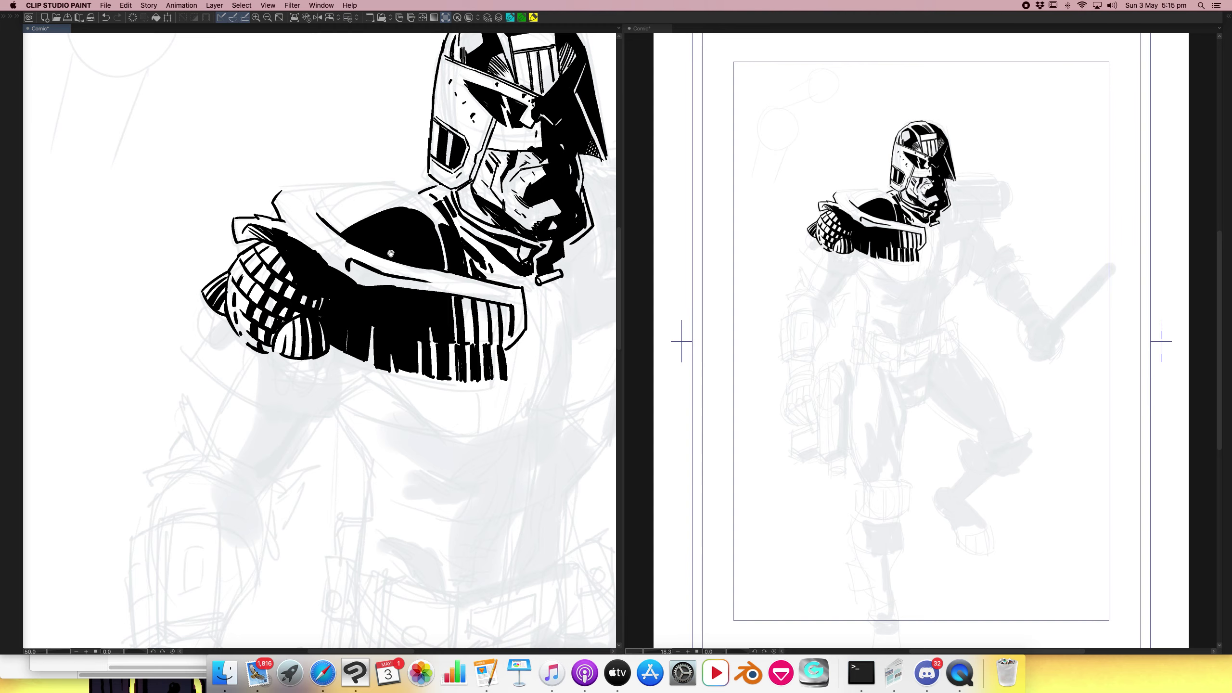
Ink the upper contour of the shoulder armour from the neck to its outer tip.
drag(432, 300, 405, 359)
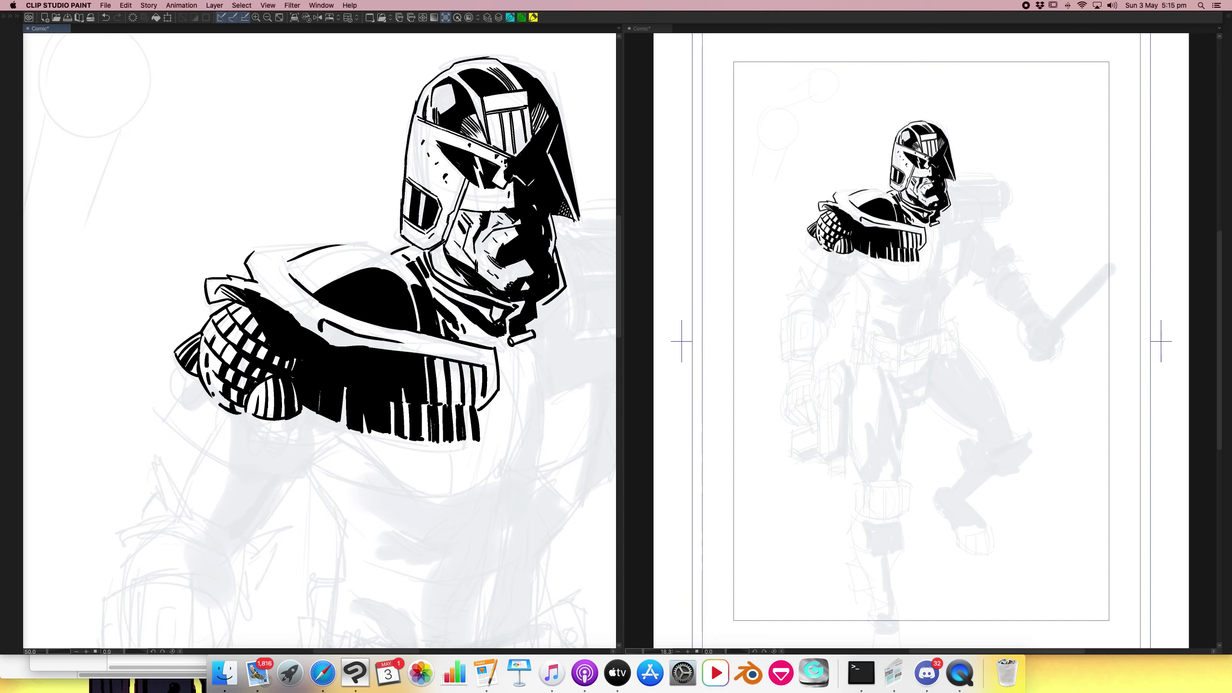
drag(342, 245, 401, 261)
mouse_move(280, 251)
mouse_down()
mouse_move(306, 253)
mouse_move(253, 277)
mouse_up()
Ink small claw-like tips with black shadows beneath the two striped sections flanking the gridded pad.
drag(345, 485, 460, 350)
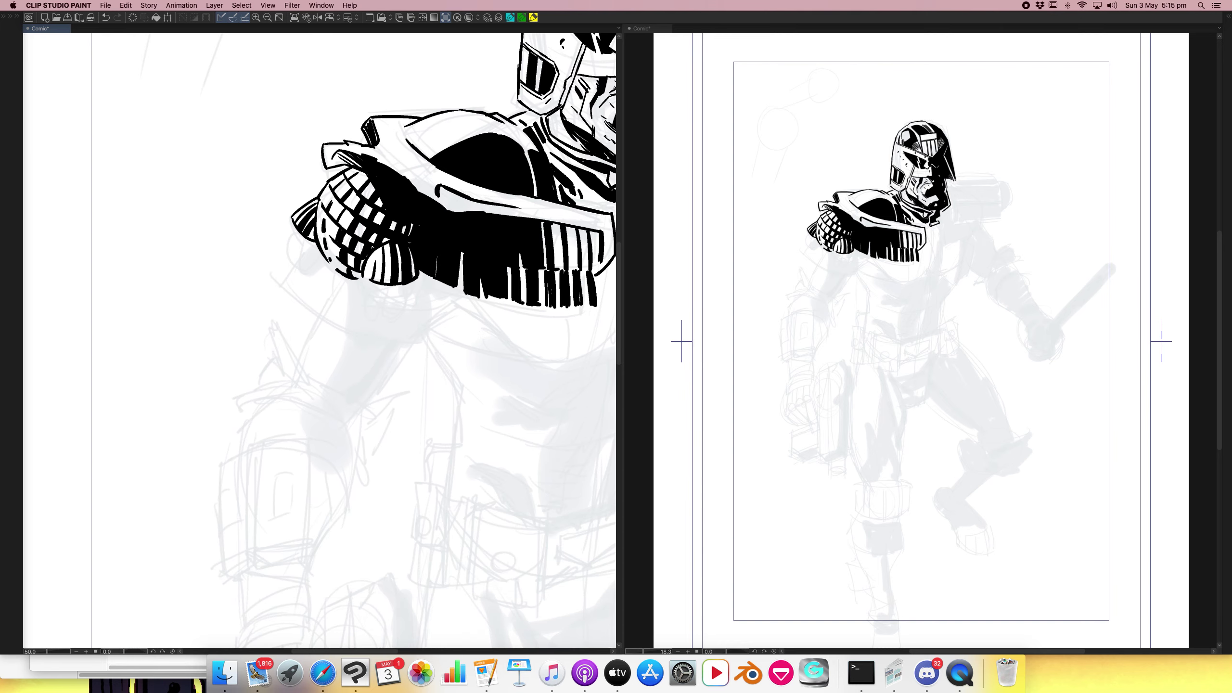
mouse_move(302, 232)
mouse_down()
mouse_move(287, 249)
mouse_move(298, 265)
mouse_move(305, 257)
mouse_move(393, 315)
mouse_up()
mouse_move(409, 285)
mouse_down()
mouse_move(400, 307)
mouse_move(419, 290)
mouse_move(391, 316)
mouse_move(419, 274)
mouse_up()
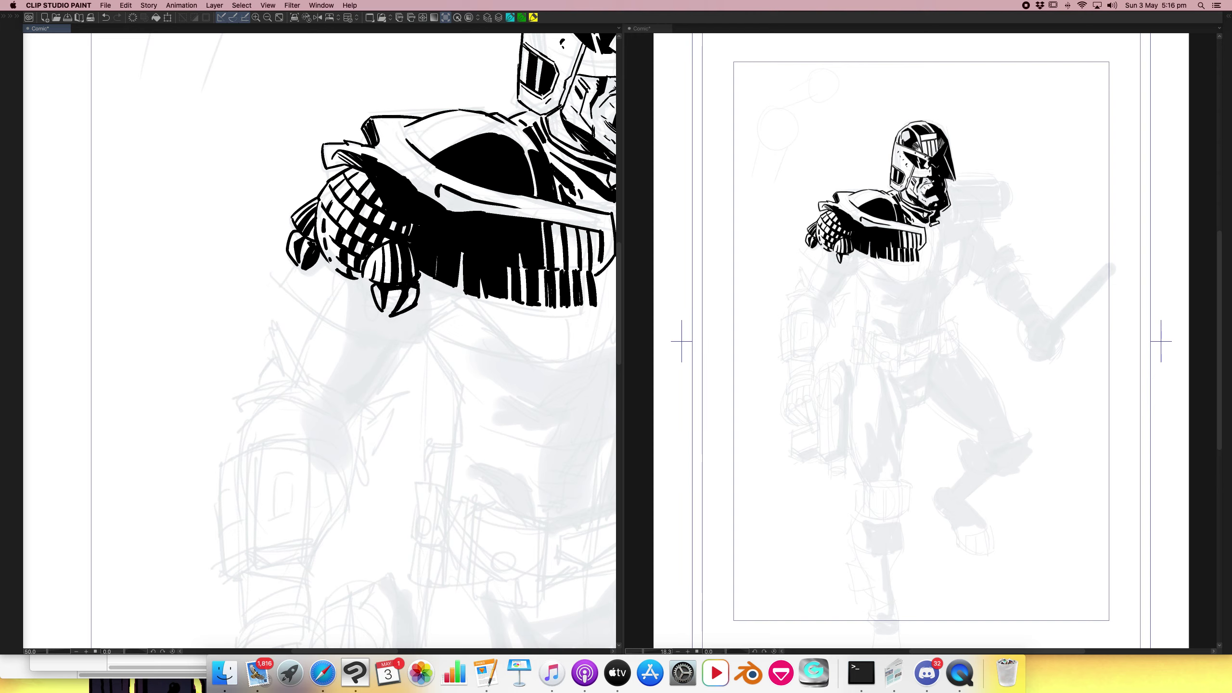
Outline the sleeve flap below the shoulder pad and ink a third row of vertical strips across the chest.
mouse_move(292, 261)
mouse_down()
mouse_move(282, 284)
mouse_move(327, 323)
mouse_move(377, 341)
mouse_move(383, 322)
mouse_move(381, 343)
mouse_move(430, 347)
mouse_up()
drag(487, 437, 340, 442)
mouse_move(304, 292)
mouse_down()
mouse_move(307, 338)
mouse_move(358, 356)
mouse_up()
mouse_move(348, 310)
mouse_down()
mouse_move(355, 355)
mouse_move(376, 356)
mouse_up()
drag(370, 311, 375, 354)
mouse_move(371, 305)
mouse_down()
mouse_move(373, 354)
mouse_move(390, 326)
mouse_move(393, 359)
mouse_up()
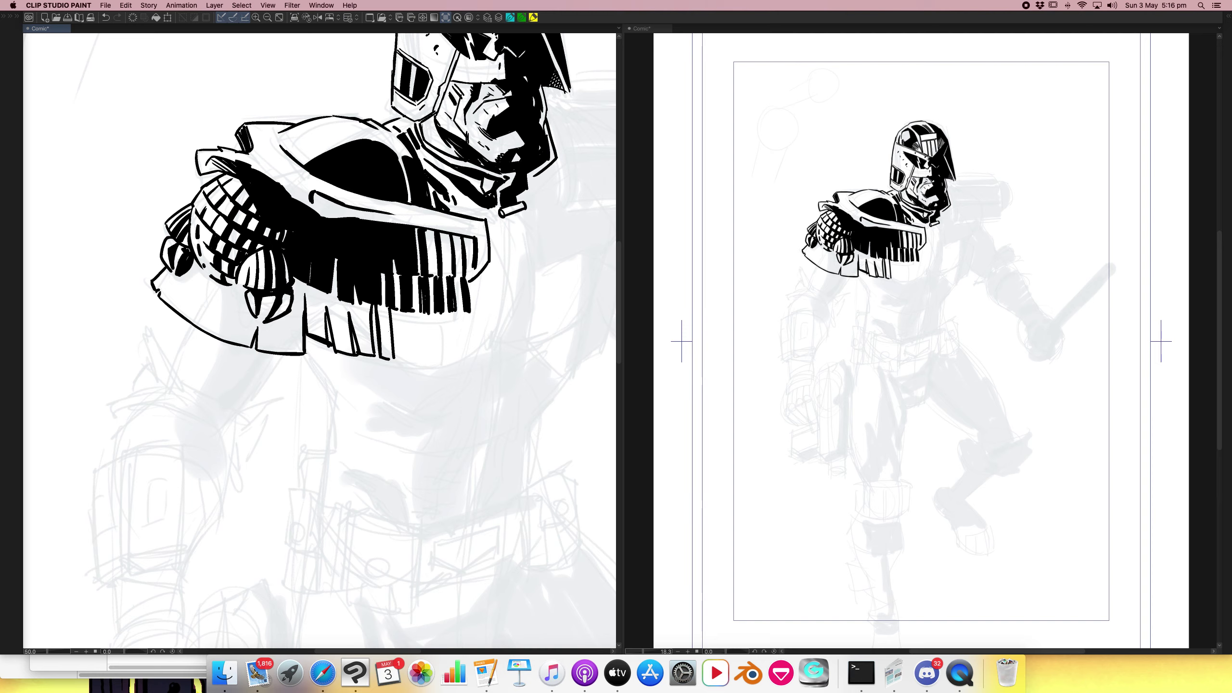
mouse_move(393, 309)
mouse_down()
mouse_move(399, 362)
mouse_move(415, 359)
mouse_up()
Feather short shading strokes along the edge of the black area on the shoulder dome.
drag(282, 146, 307, 165)
drag(300, 153, 312, 159)
mouse_move(309, 152)
mouse_down()
mouse_move(320, 158)
mouse_move(283, 149)
mouse_up()
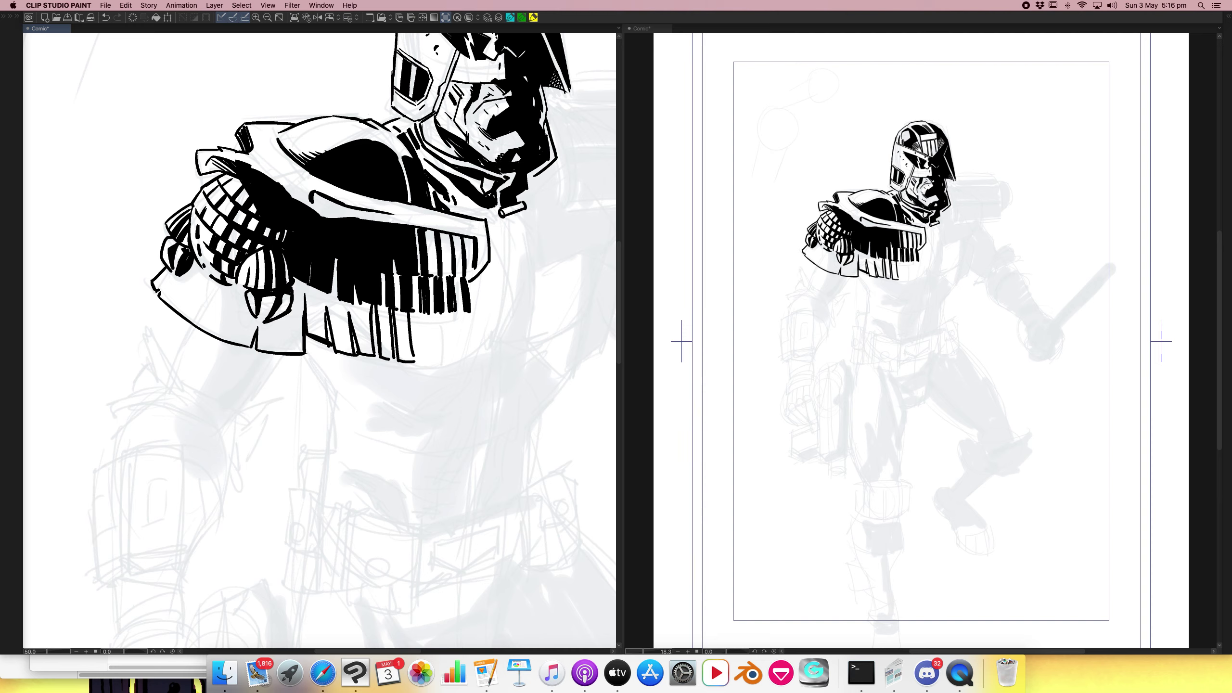
drag(383, 139, 388, 145)
Shade the lower end of the armour collar's band and ink an inner line along it to its squared corner.
drag(313, 204, 334, 211)
drag(319, 195, 360, 214)
drag(332, 211, 385, 217)
drag(379, 215, 478, 230)
mouse_move(446, 224)
mouse_down()
mouse_move(480, 231)
mouse_move(487, 260)
mouse_up()
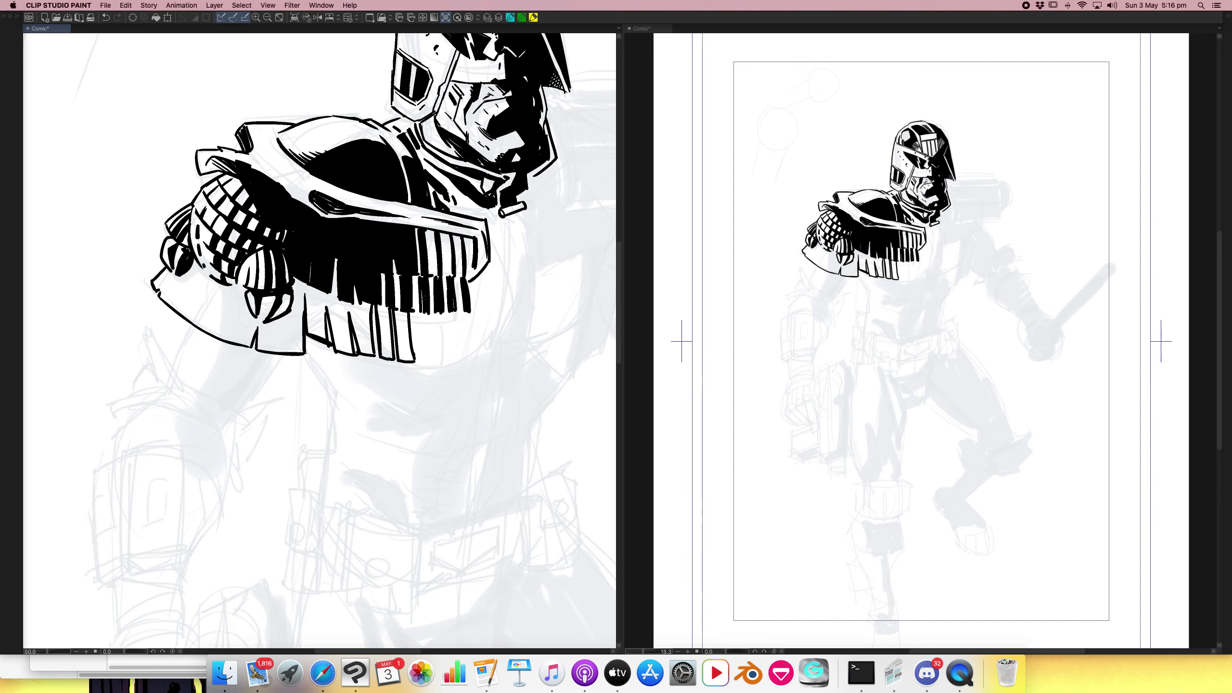
Hatch the shadow edge on the sleeve flap, and fill the flap's shadow and third-row chest strips with black.
drag(258, 316, 266, 325)
mouse_move(224, 287)
mouse_down()
mouse_move(220, 308)
mouse_move(250, 346)
mouse_up()
drag(238, 282, 246, 290)
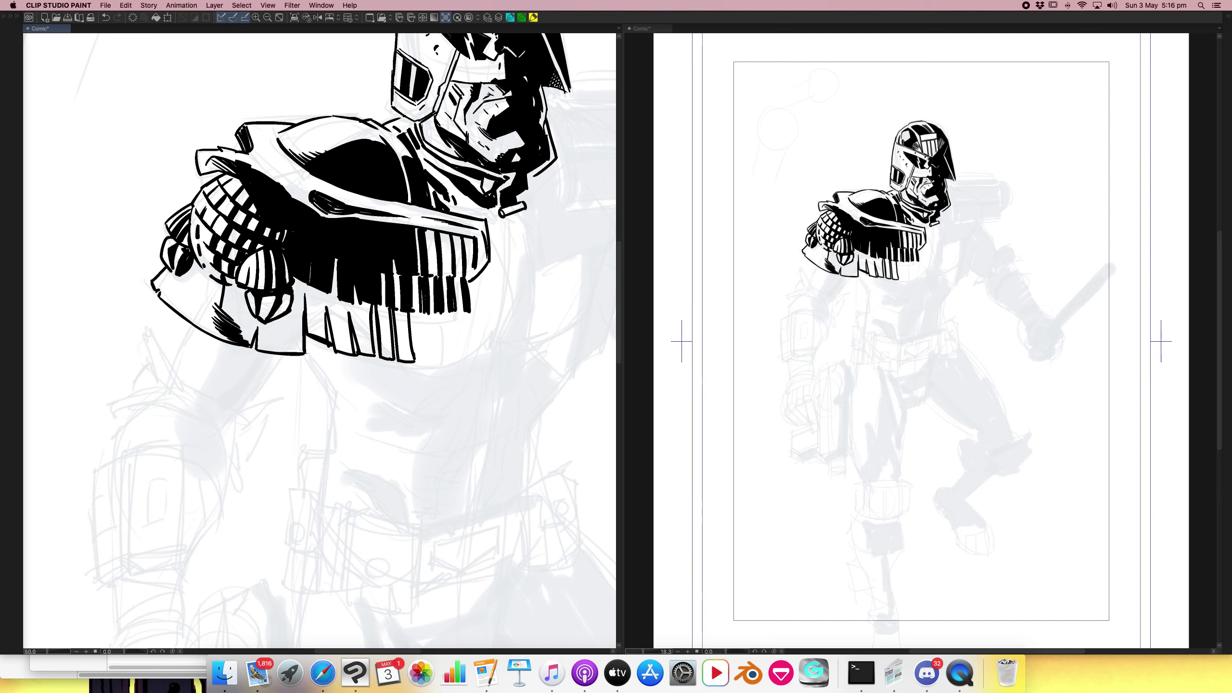
click(237, 299)
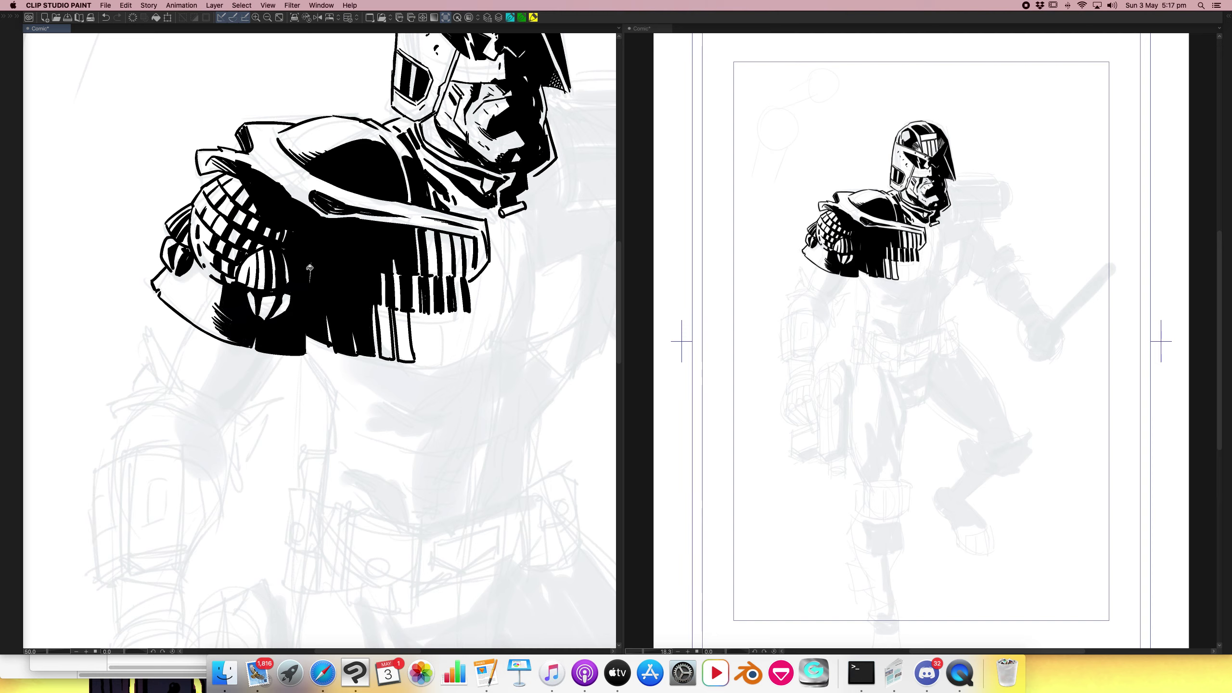
click(385, 331)
click(402, 331)
click(404, 297)
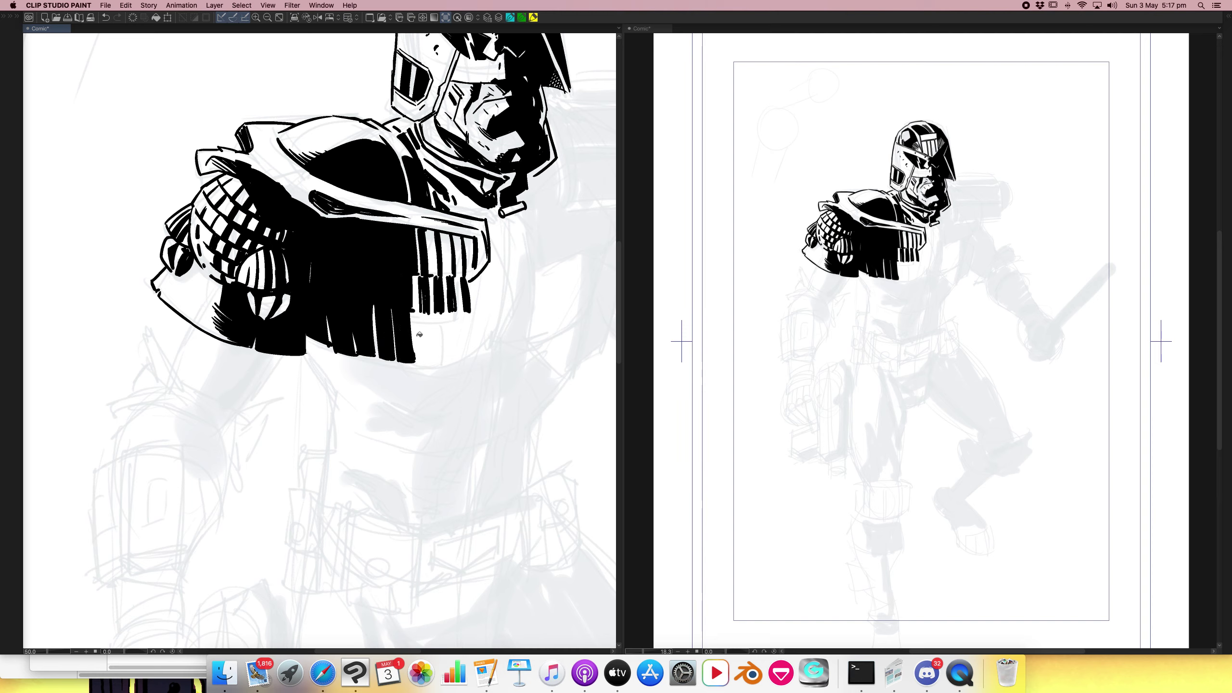
Complete the third row of chest strips with spaced vertical lines towards the centre.
mouse_move(417, 311)
mouse_down()
mouse_move(417, 353)
mouse_move(419, 325)
mouse_move(429, 360)
mouse_up()
drag(431, 312, 441, 360)
mouse_move(443, 311)
mouse_down()
mouse_move(443, 360)
mouse_move(458, 360)
mouse_up()
drag(456, 316, 456, 333)
Add tapered black shadows between the rows of chest strips so that each strip gets a pointed end.
mouse_move(457, 328)
mouse_down()
mouse_move(460, 359)
mouse_move(476, 356)
mouse_move(389, 467)
mouse_up()
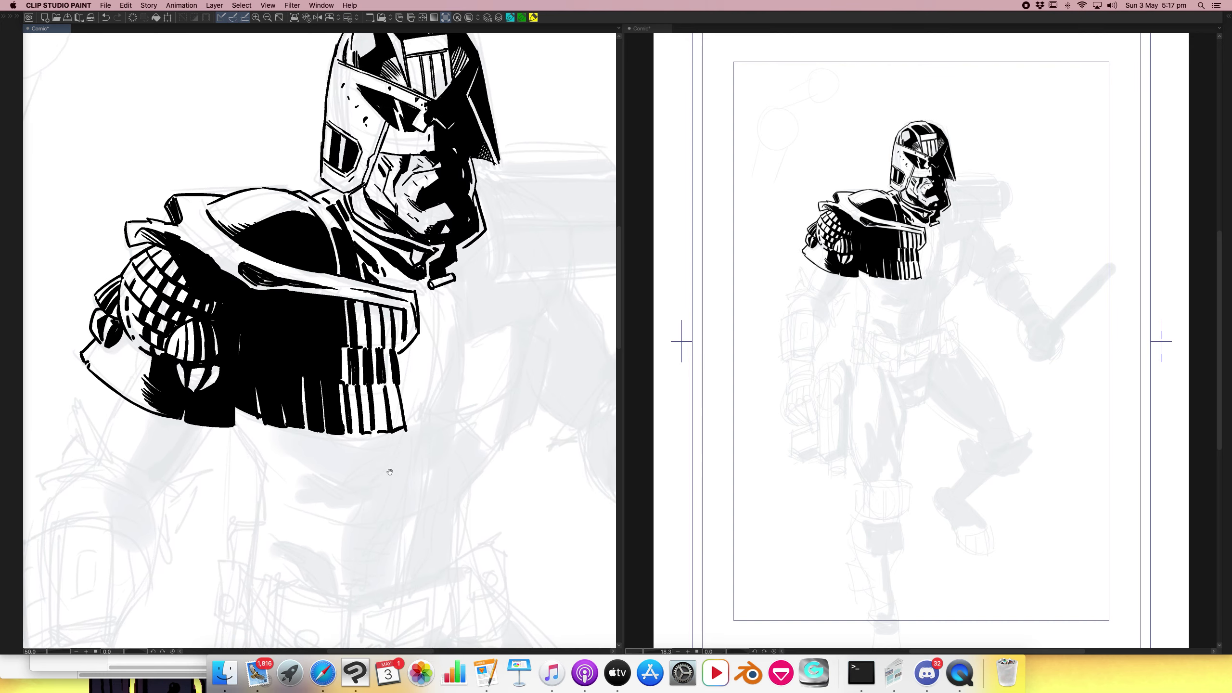
mouse_move(355, 306)
mouse_down()
mouse_move(367, 323)
mouse_move(403, 328)
mouse_move(351, 365)
mouse_move(391, 369)
mouse_move(345, 401)
mouse_move(368, 408)
mouse_up()
mouse_move(364, 388)
mouse_down()
mouse_move(383, 408)
mouse_move(401, 399)
mouse_up()
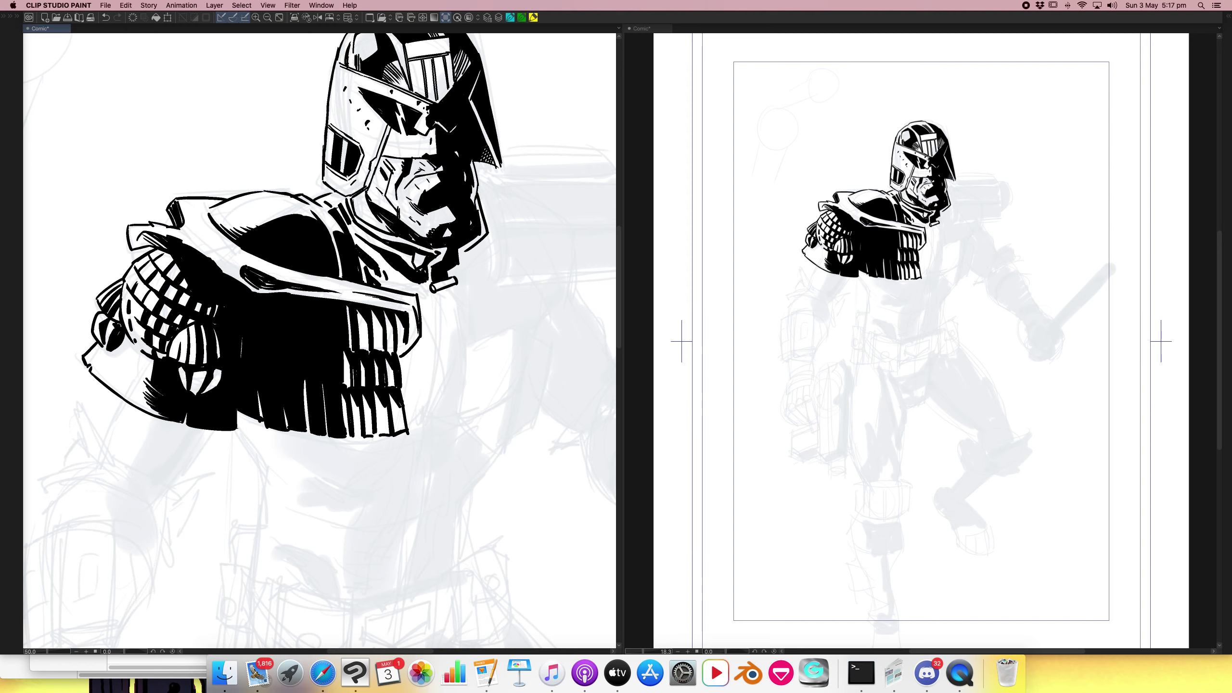
Ink the chain links hanging from the collar clasp and the angular outline of the chest piece beside them.
mouse_move(434, 300)
mouse_down()
mouse_move(461, 315)
mouse_move(456, 341)
mouse_move(438, 334)
mouse_move(439, 366)
mouse_move(457, 332)
mouse_move(461, 357)
mouse_move(514, 328)
mouse_move(550, 352)
mouse_move(544, 415)
mouse_up()
mouse_move(461, 383)
mouse_down()
mouse_move(462, 417)
mouse_move(497, 454)
mouse_up()
mouse_move(480, 351)
mouse_down()
mouse_move(444, 385)
mouse_move(463, 390)
mouse_move(451, 368)
mouse_move(440, 383)
mouse_move(445, 401)
mouse_up()
mouse_move(444, 402)
mouse_down()
mouse_move(453, 394)
mouse_move(442, 369)
mouse_up()
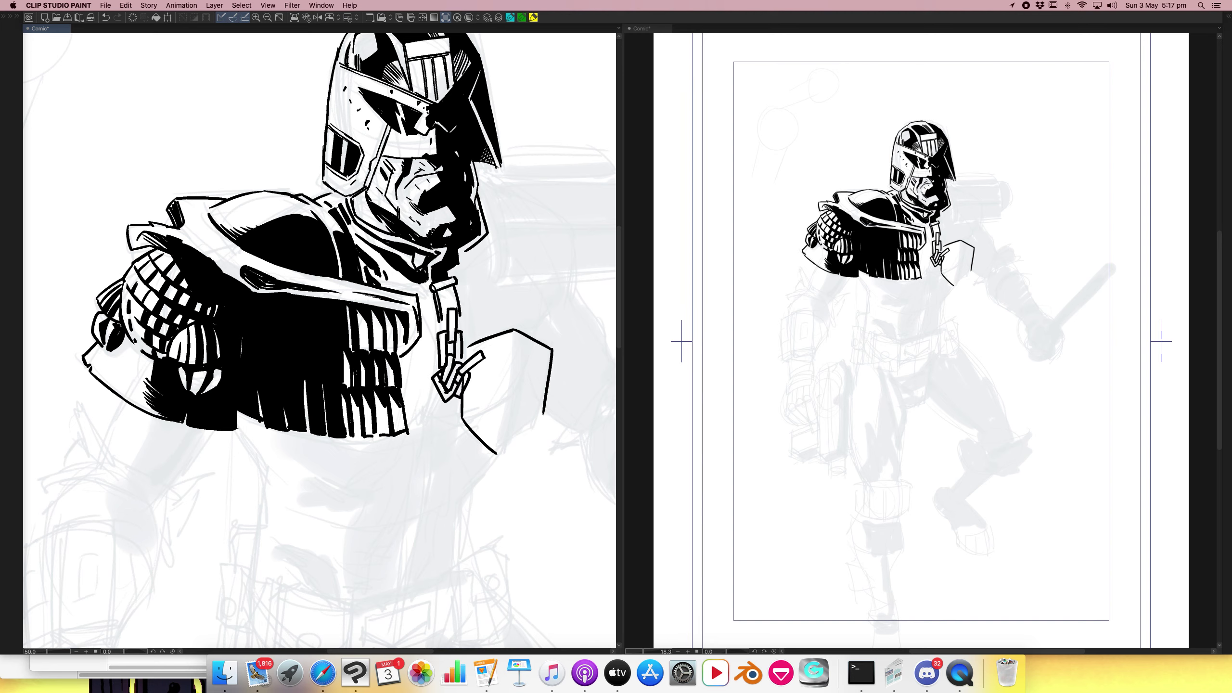
Ink the folds beside the chain and draw the double zip line down the torso to the belt.
drag(388, 273, 432, 294)
mouse_move(409, 281)
mouse_down()
mouse_move(433, 294)
mouse_move(431, 325)
mouse_up()
mouse_move(423, 315)
mouse_down()
mouse_move(431, 332)
mouse_move(415, 370)
mouse_up()
drag(414, 360, 422, 382)
mouse_move(415, 378)
mouse_down()
mouse_move(426, 393)
mouse_move(407, 411)
mouse_move(430, 421)
mouse_move(394, 593)
mouse_up()
drag(426, 435, 406, 591)
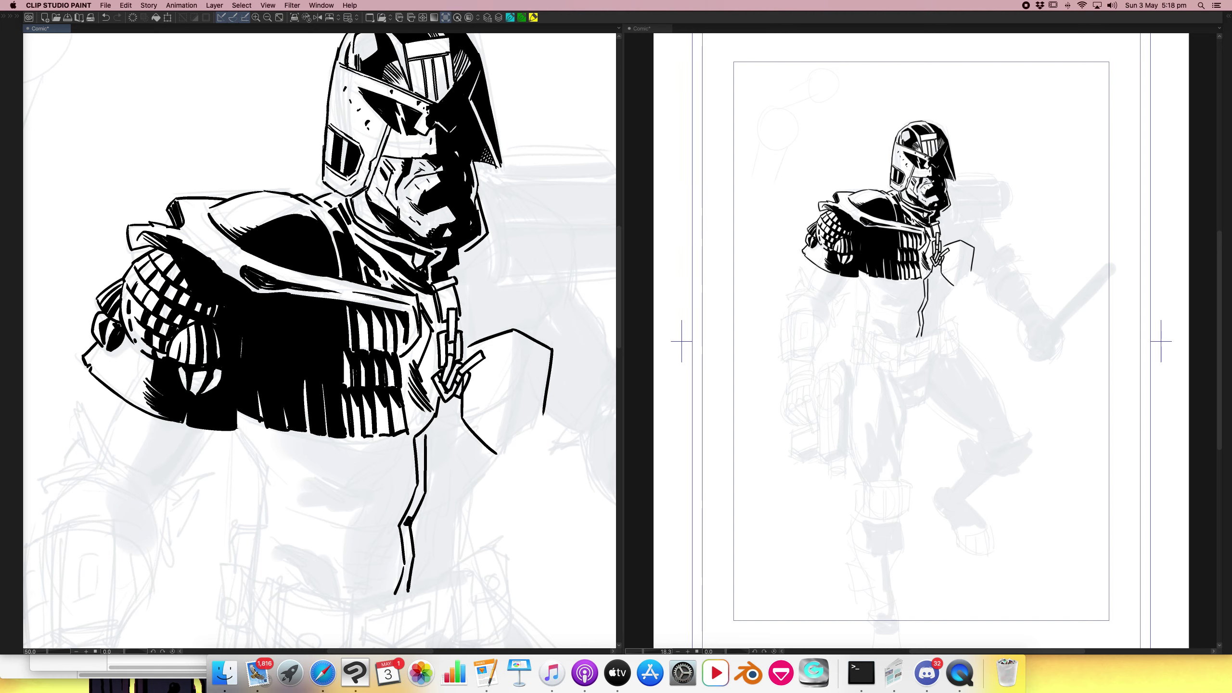
Add dark teeth to the torso zip line and fill the folds beside the chain with solid black.
drag(411, 513, 417, 498)
mouse_move(426, 436)
mouse_down()
mouse_move(445, 400)
mouse_move(417, 418)
mouse_up()
click(429, 372)
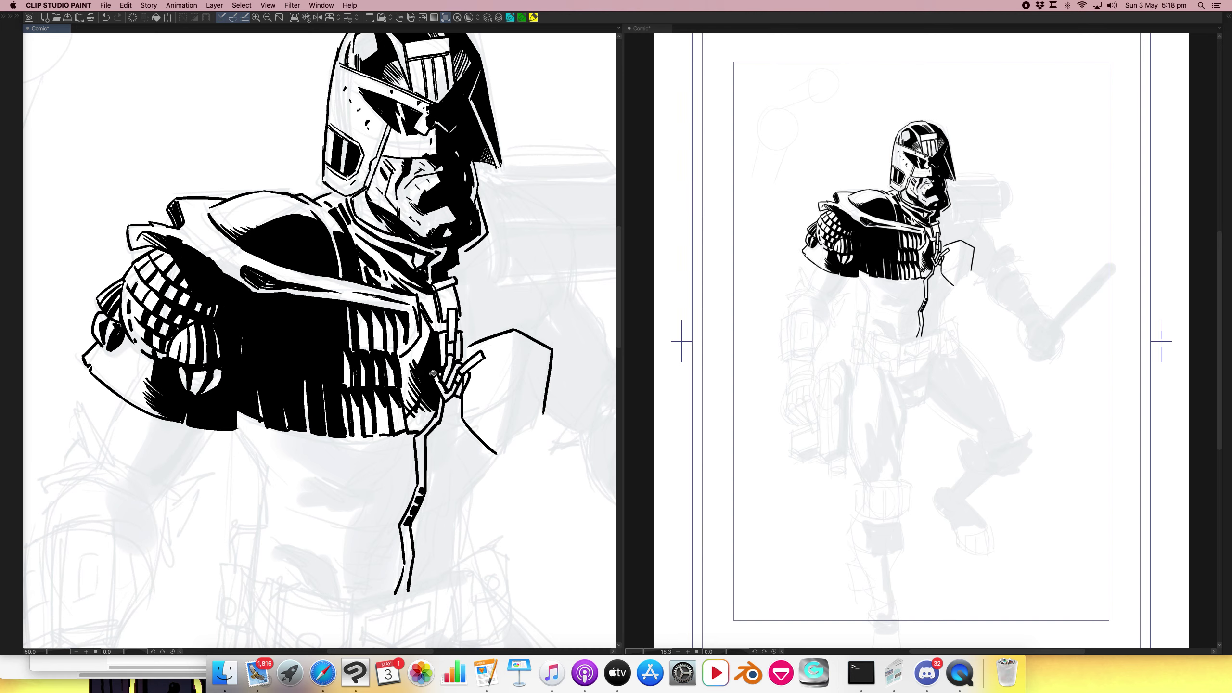
click(427, 418)
click(433, 306)
Outline the cylindrical shoulder piece behind the helmet, including its rounded end cap and lower edge.
key(p)
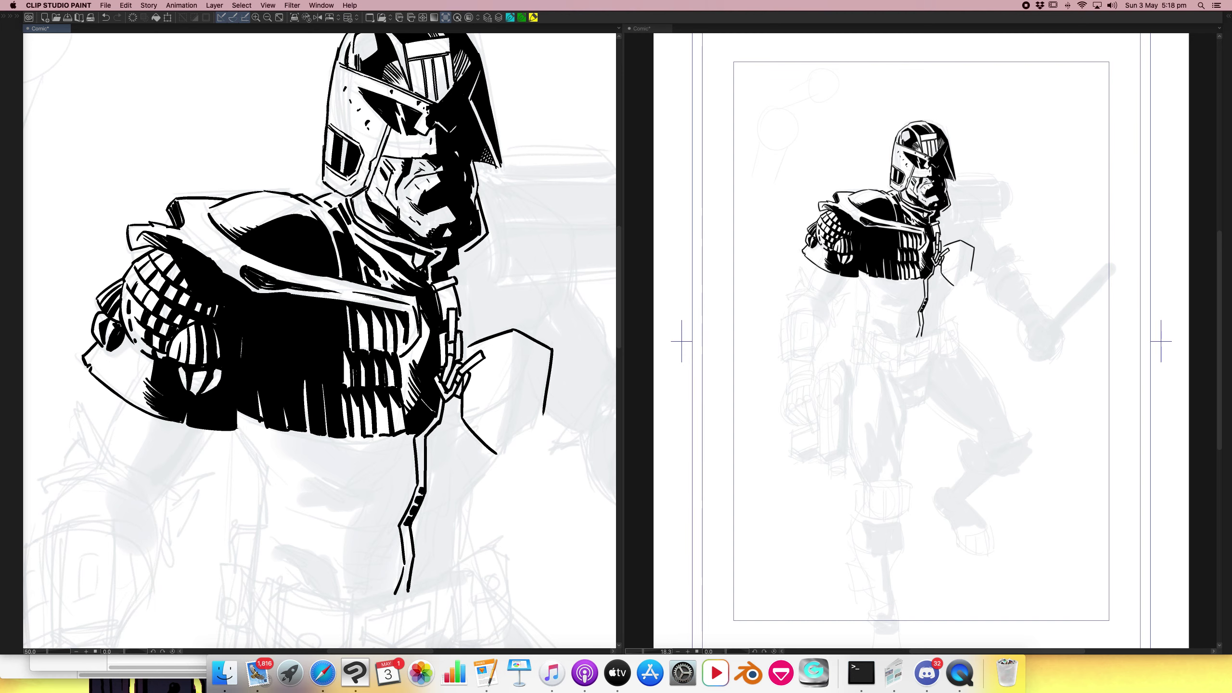
drag(504, 236, 357, 339)
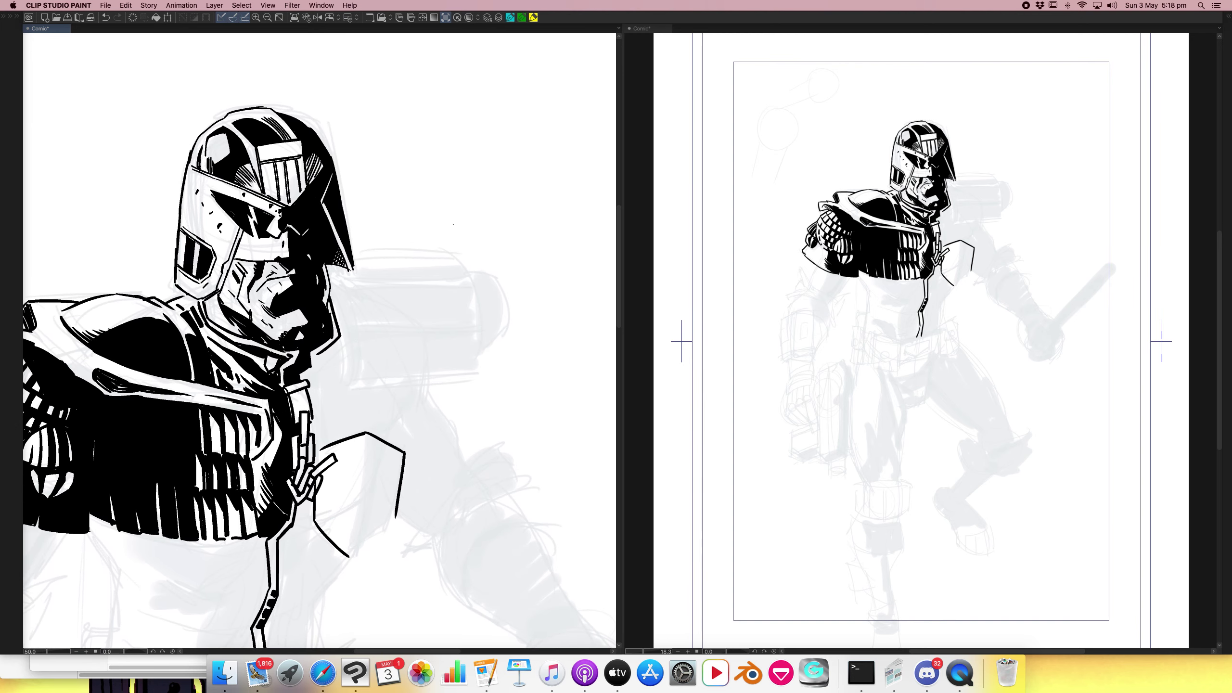
mouse_move(352, 249)
mouse_down()
mouse_move(454, 252)
mouse_move(481, 316)
mouse_move(480, 364)
mouse_up()
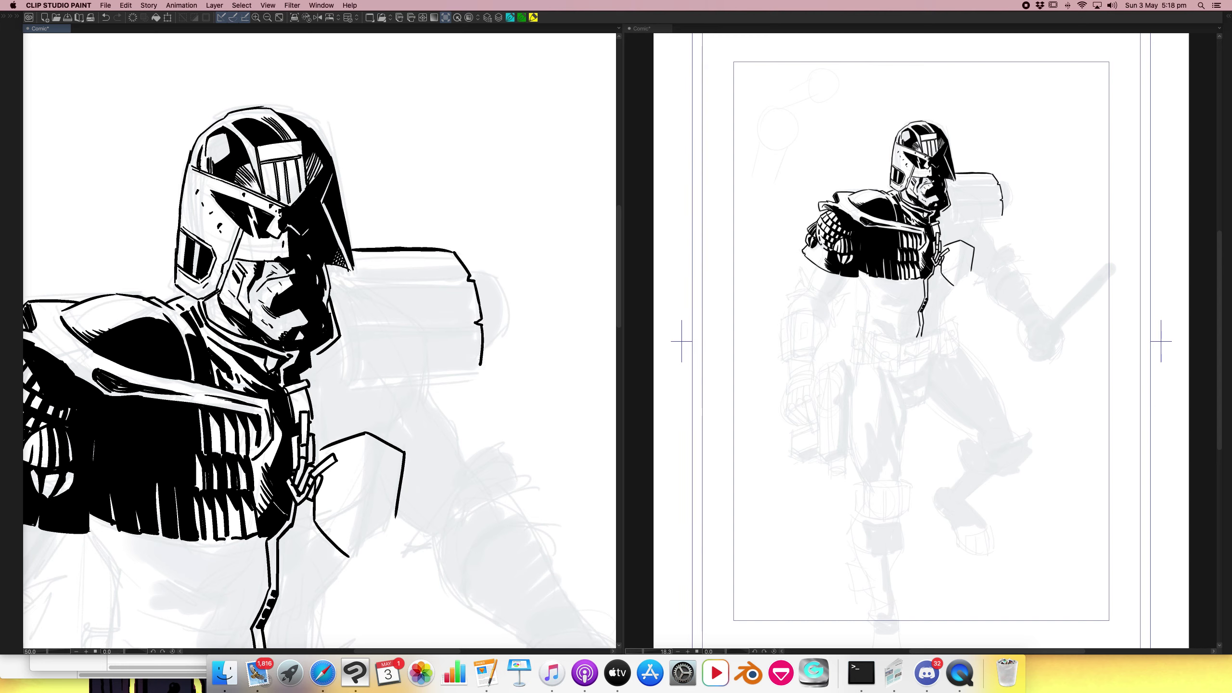
mouse_move(470, 274)
mouse_down()
mouse_move(497, 301)
mouse_move(501, 334)
mouse_move(482, 370)
mouse_move(427, 393)
mouse_move(480, 372)
mouse_up()
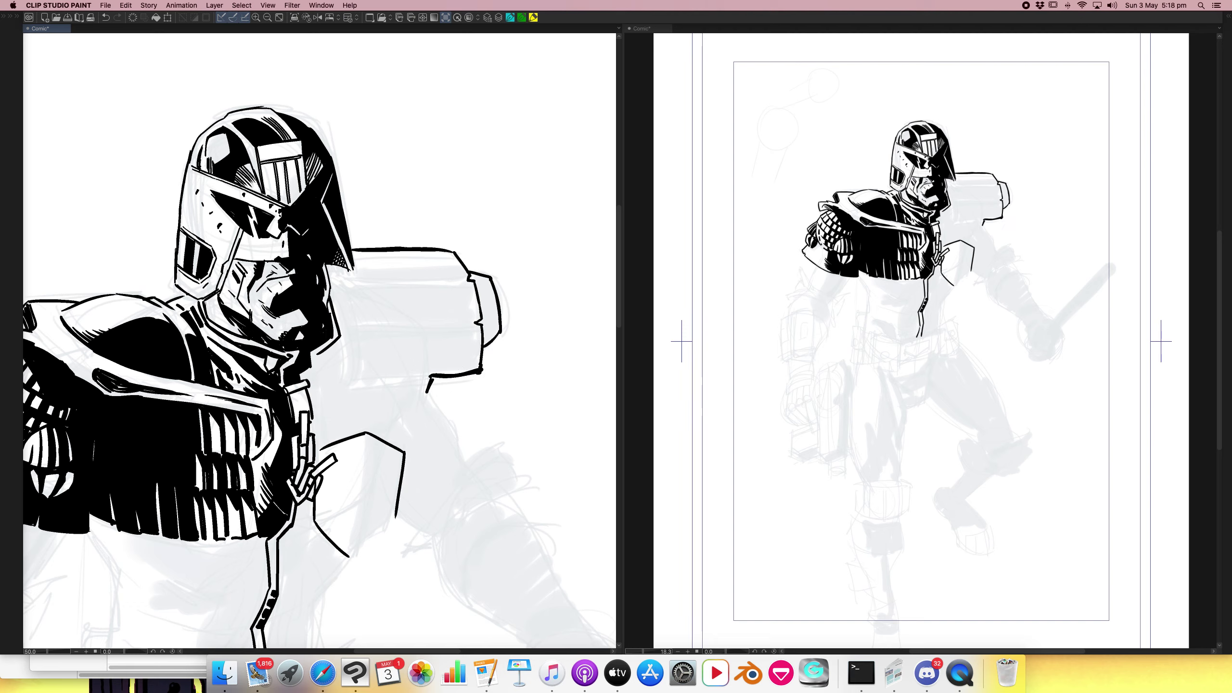
Ink both jagged contours of the far arm from the shoulder down to the wrist.
drag(426, 390, 469, 469)
drag(397, 513, 431, 548)
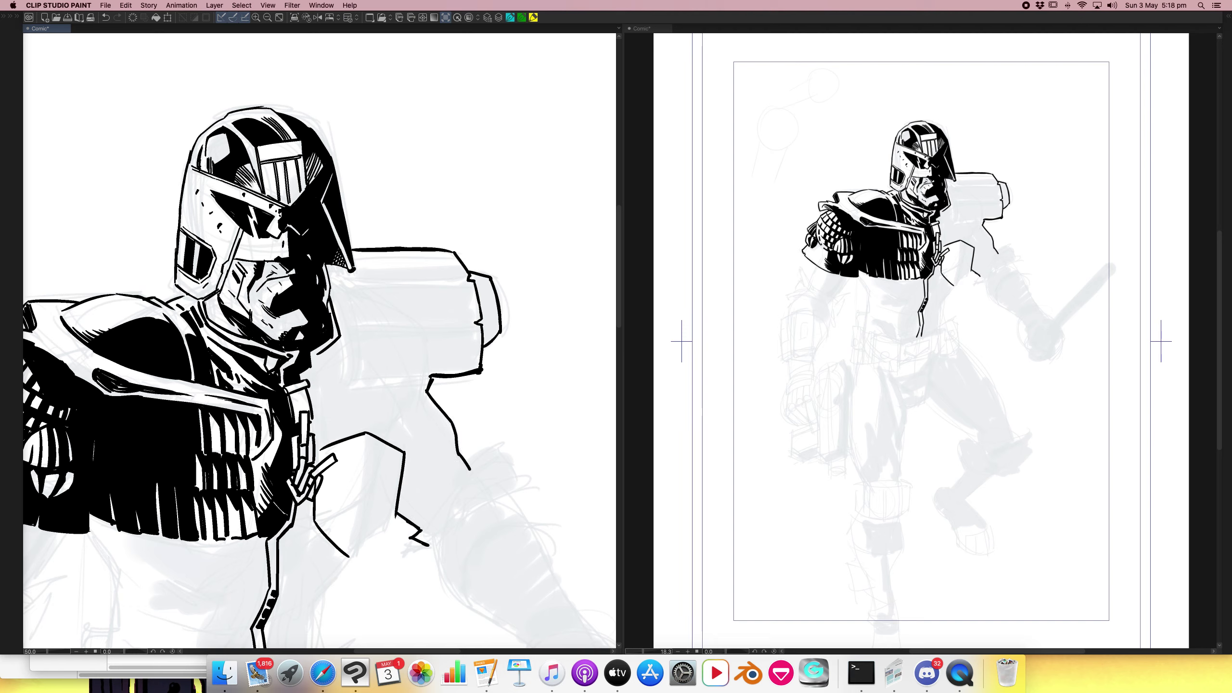
mouse_move(468, 469)
mouse_down()
mouse_move(502, 444)
mouse_move(493, 457)
mouse_move(513, 467)
mouse_move(519, 497)
mouse_move(371, 306)
mouse_up()
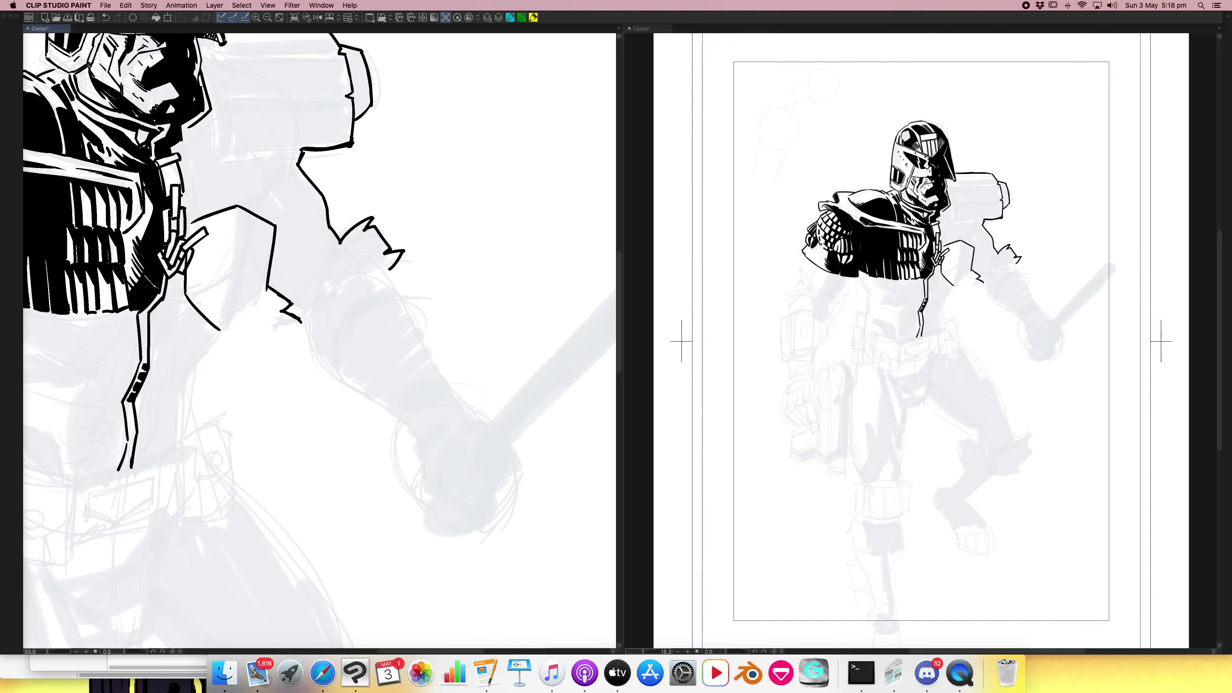
mouse_move(298, 316)
mouse_down()
mouse_move(322, 363)
mouse_move(416, 437)
mouse_move(420, 468)
mouse_up()
mouse_move(387, 265)
mouse_down()
mouse_move(461, 347)
mouse_move(461, 398)
mouse_move(487, 421)
mouse_up()
drag(476, 481, 442, 408)
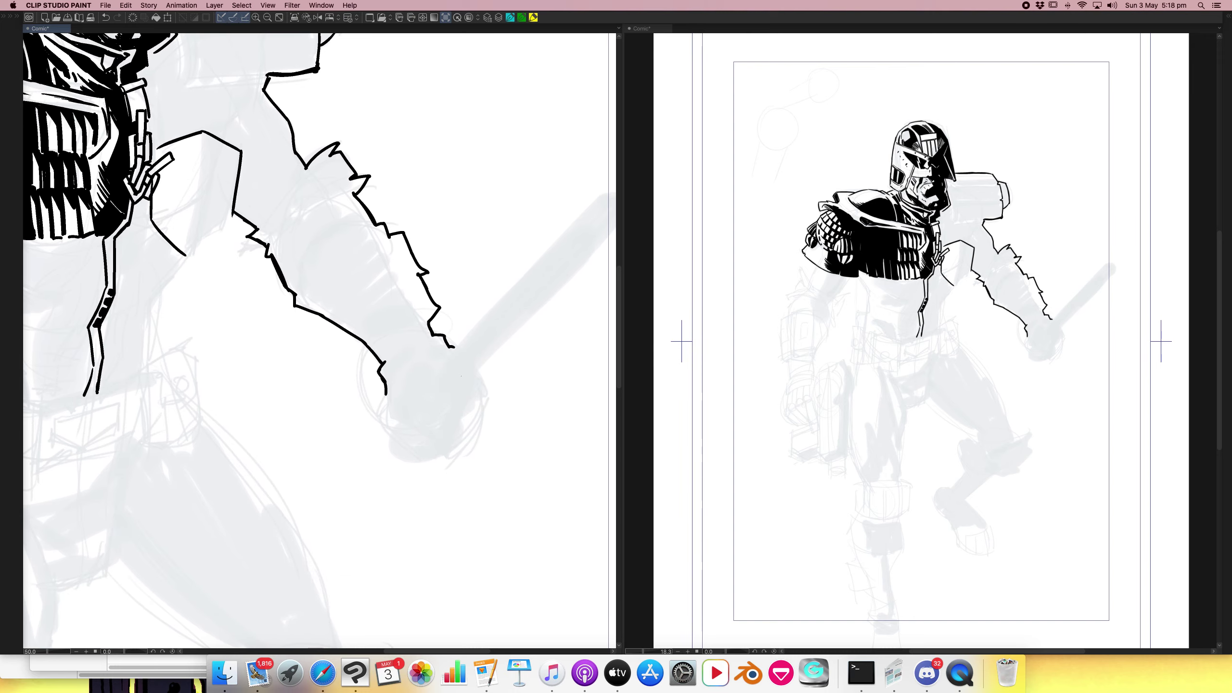
Outline the clenched fist at the end of the far arm, including its thumb and curled fingers.
mouse_move(452, 354)
mouse_down()
mouse_move(474, 365)
mouse_move(433, 409)
mouse_up()
mouse_move(483, 373)
mouse_down()
mouse_move(475, 412)
mouse_move(452, 432)
mouse_move(478, 419)
mouse_move(433, 449)
mouse_move(458, 449)
mouse_move(467, 433)
mouse_move(410, 451)
mouse_move(444, 461)
mouse_up()
mouse_move(385, 389)
mouse_down()
mouse_move(405, 425)
mouse_move(384, 437)
mouse_move(405, 457)
mouse_up()
mouse_move(448, 422)
mouse_down()
mouse_move(354, 489)
mouse_move(287, 508)
mouse_up()
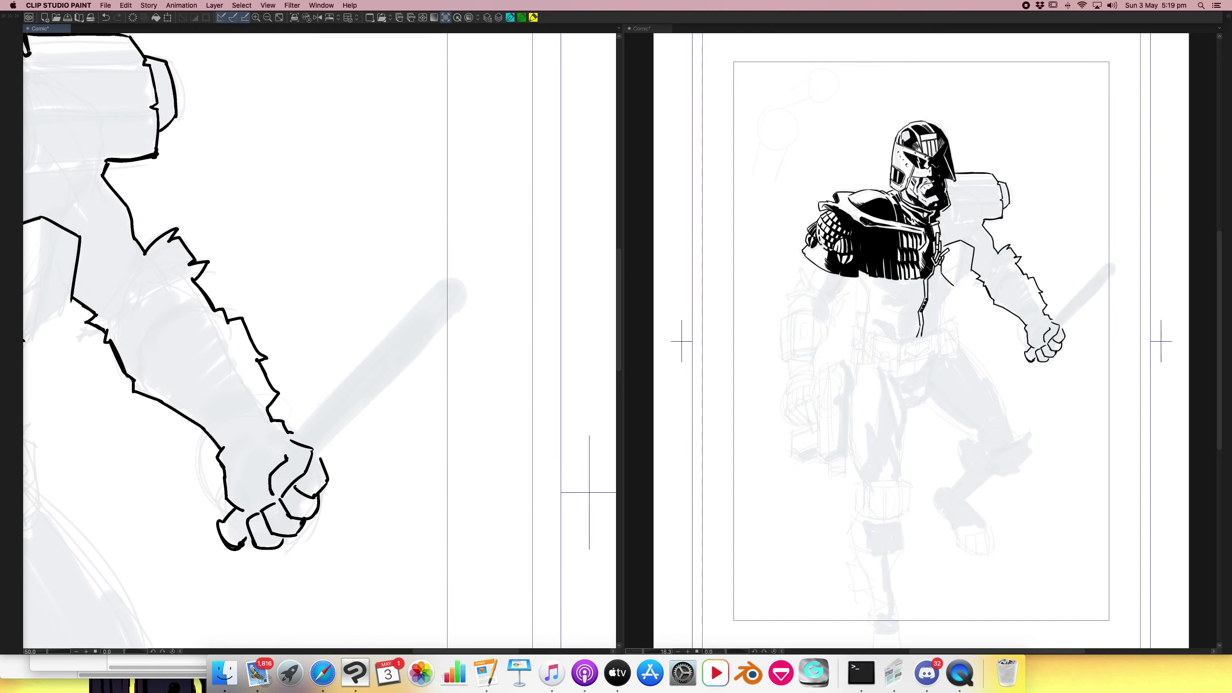
Ink the baton held in the fist with two long straight edges and a rounded tip, extending past the sketch.
drag(292, 433, 441, 280)
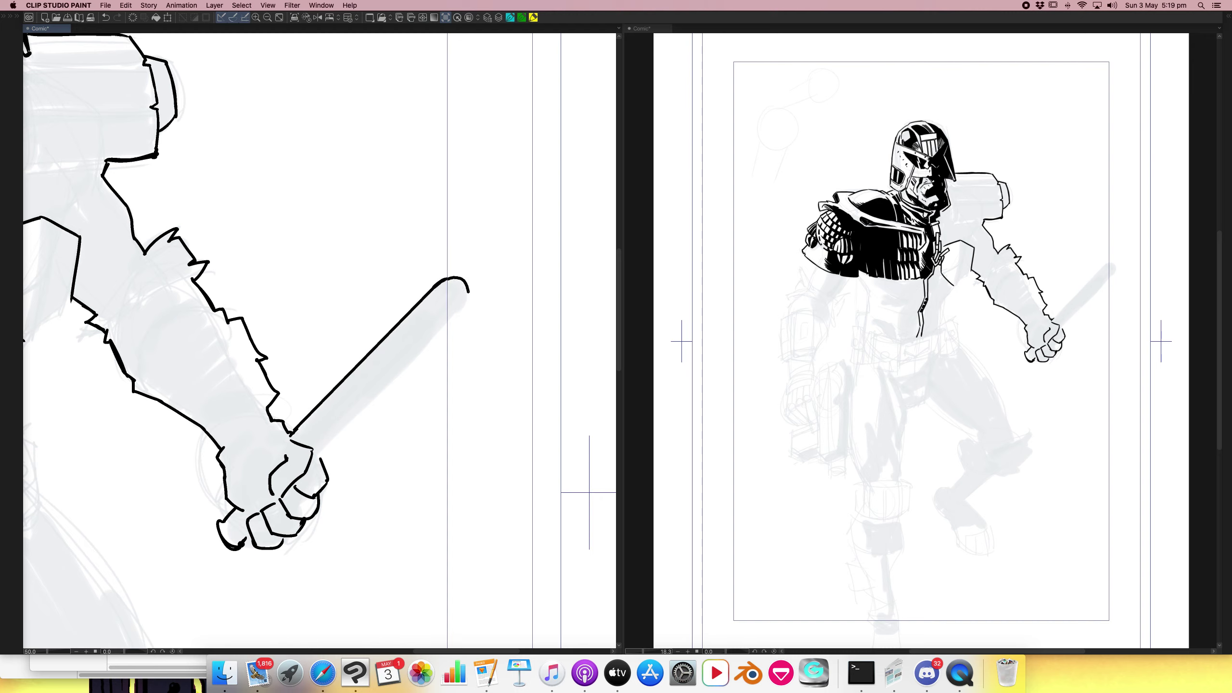
mouse_move(466, 306)
mouse_down()
mouse_move(314, 454)
mouse_move(493, 299)
mouse_move(502, 269)
mouse_move(489, 258)
mouse_move(466, 259)
mouse_move(433, 291)
mouse_move(471, 284)
mouse_move(452, 284)
mouse_move(465, 295)
mouse_move(449, 320)
mouse_move(329, 424)
mouse_up()
shift+click(315, 456)
shift+click(492, 299)
key(e)
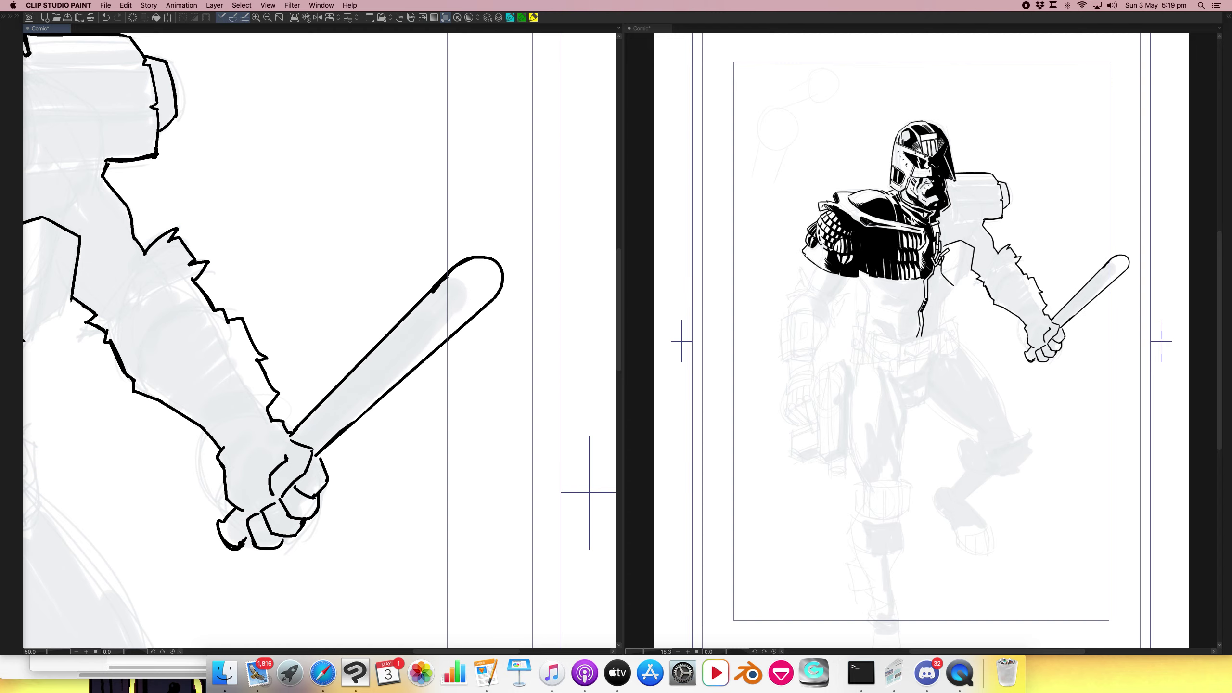
Fill the cylindrical shoulder piece, far arm, fist and baton with solid black as one silhouette.
drag(314, 342, 494, 388)
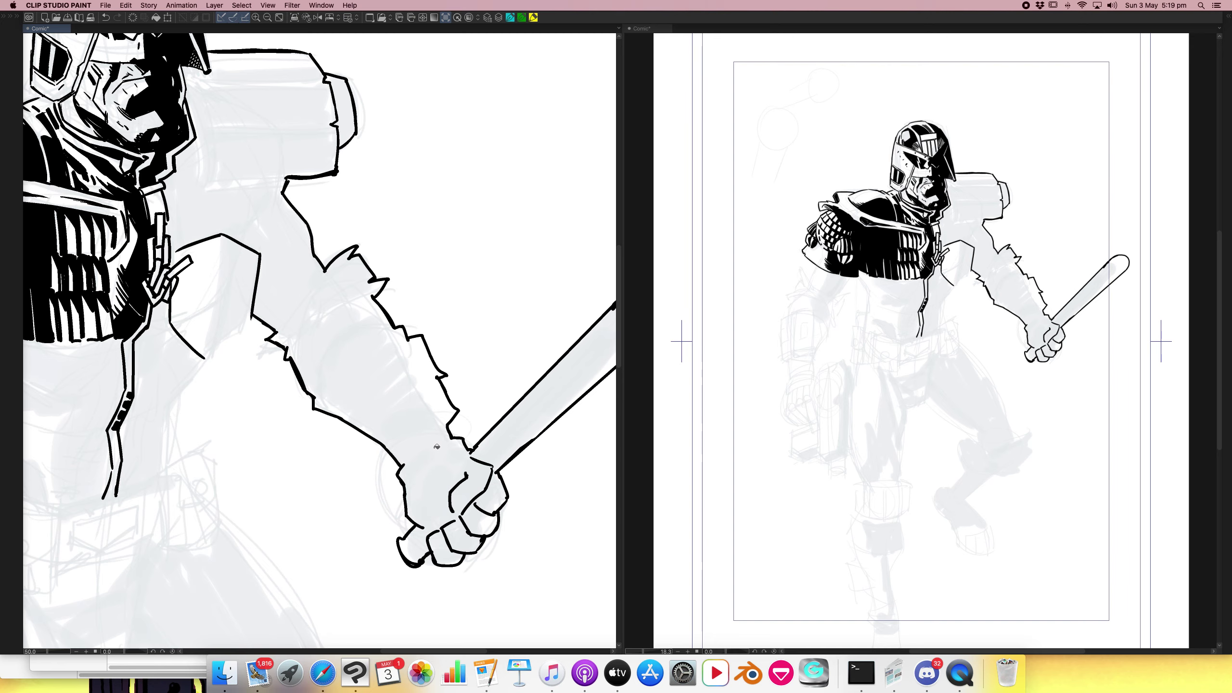
drag(514, 407, 514, 442)
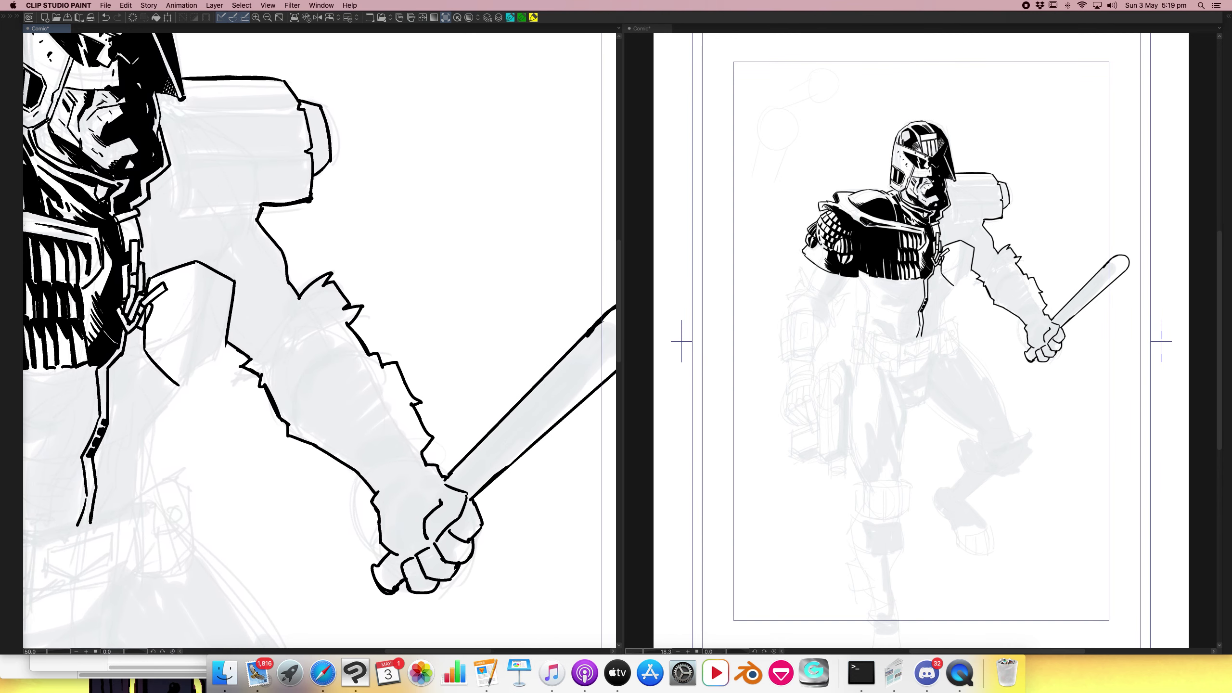
click(225, 212)
click(320, 147)
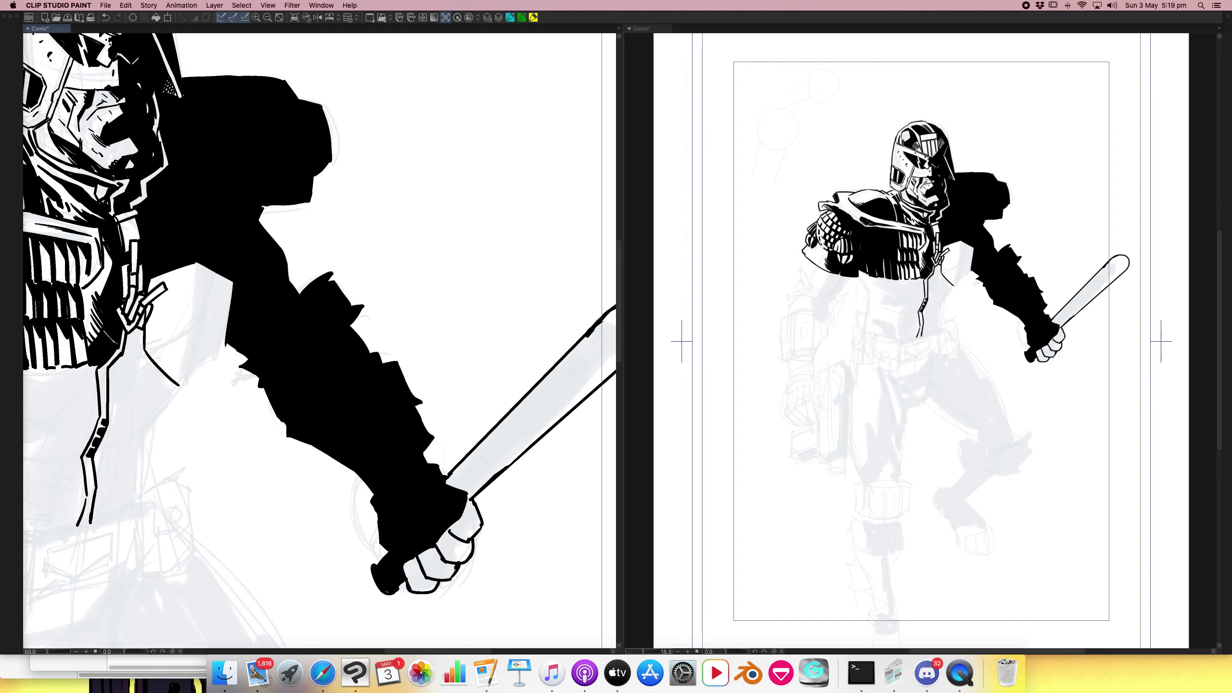
mouse_move(490, 429)
mouse_down()
mouse_move(460, 490)
mouse_move(468, 522)
mouse_move(436, 563)
mouse_move(423, 561)
mouse_up()
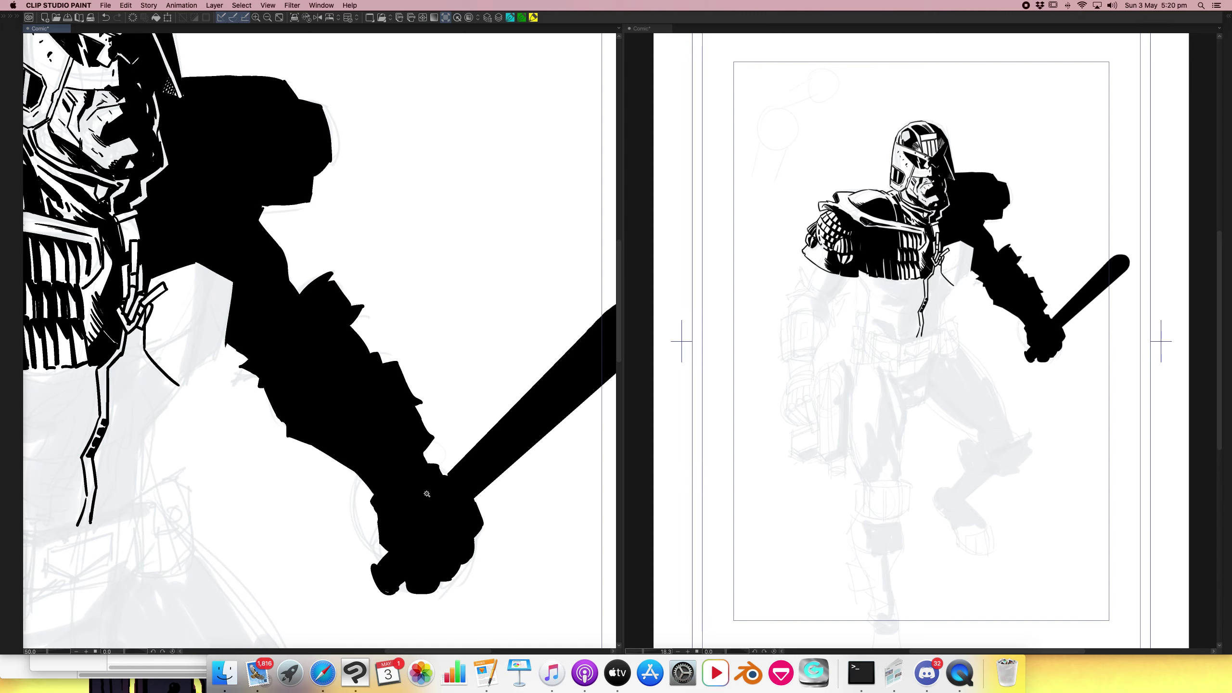
Select the connected black silhouette of the far arm, fist and baton using Auto select that refers only to the edited layer.
key(Tab)
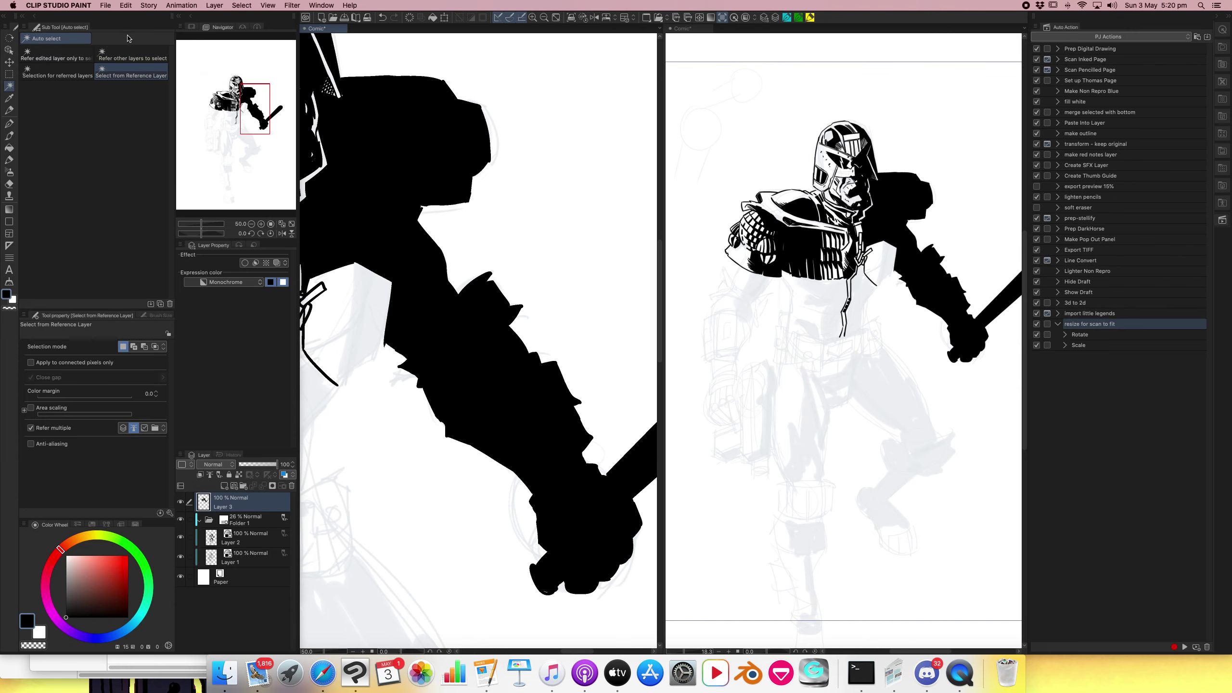
click(85, 59)
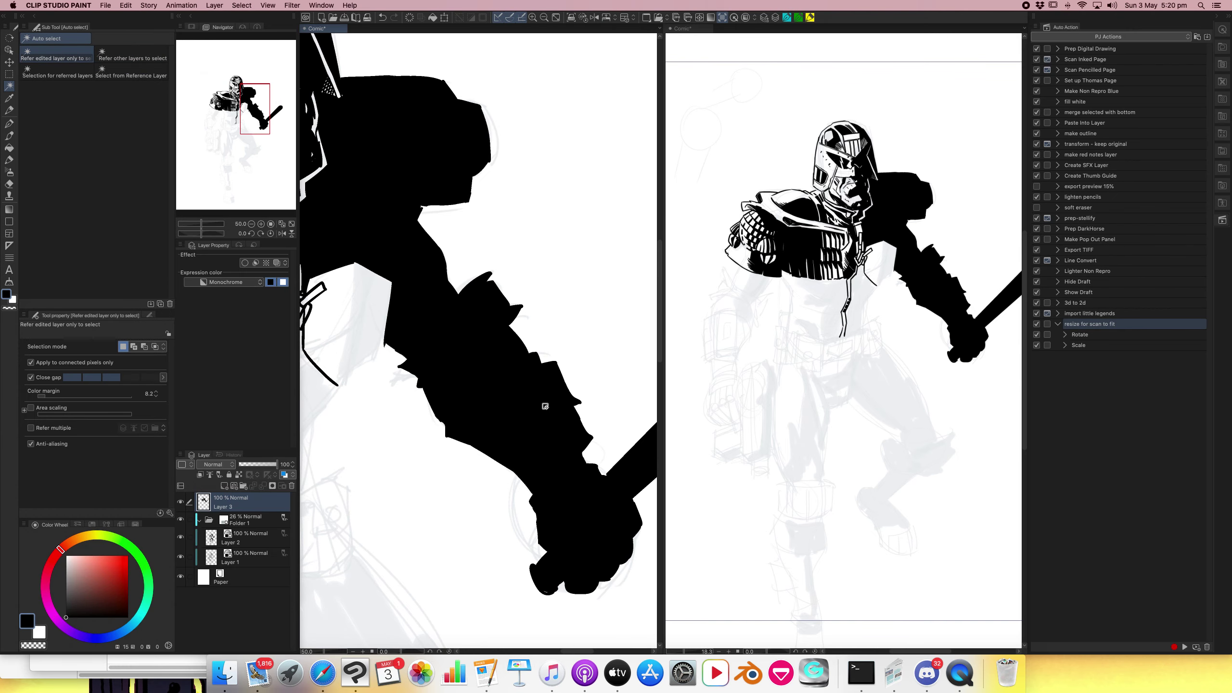
click(545, 406)
key(Tab)
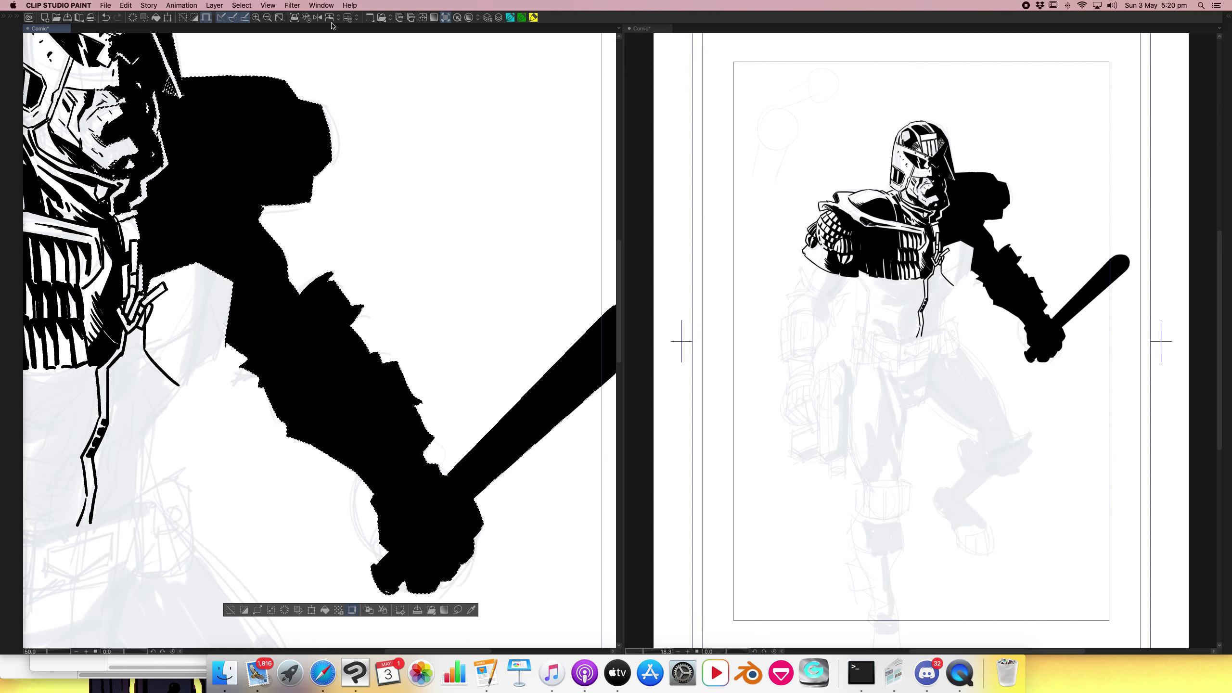
click(267, 17)
click(267, 17)
key(Tab)
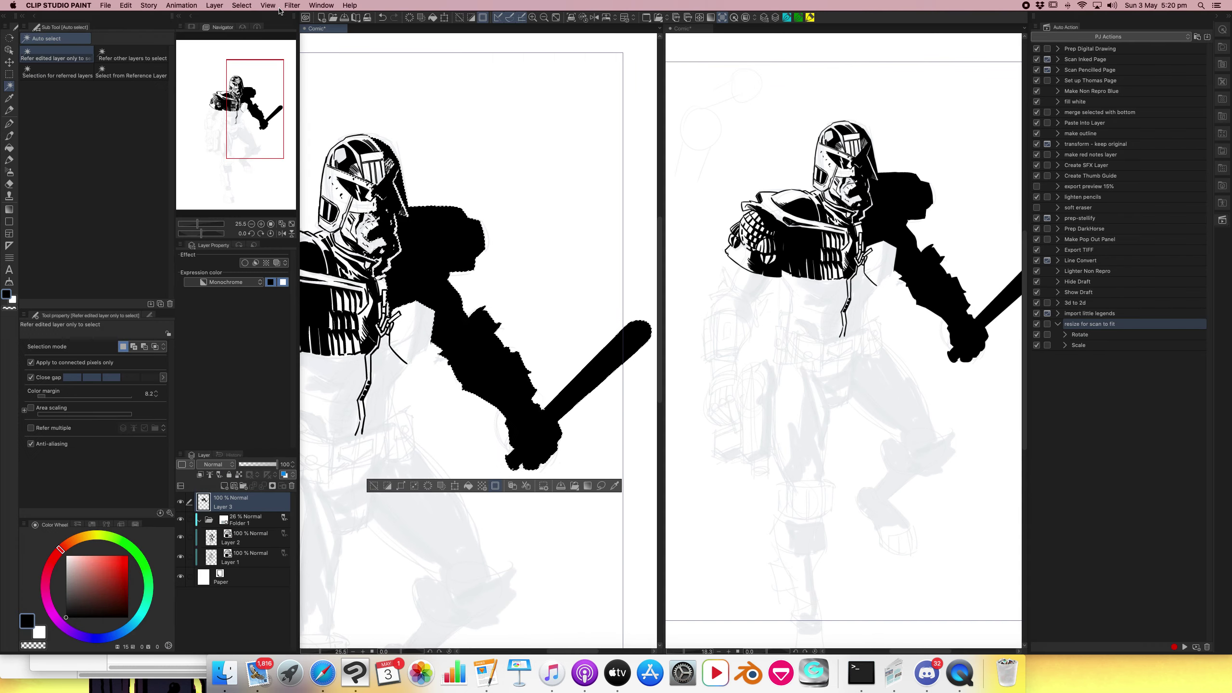
Break up the selected baton, fist, arm and shoulder piece with fingerprint texture, using the THUMB airbrush in transparent colour.
click(9, 172)
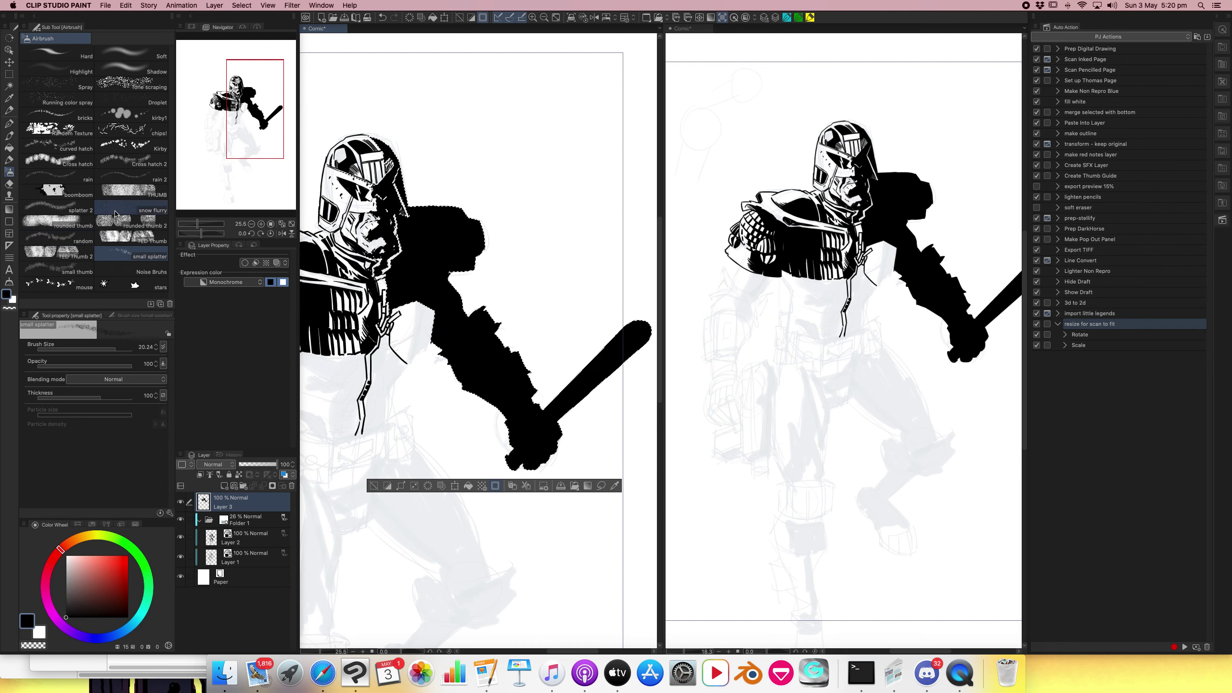
click(144, 188)
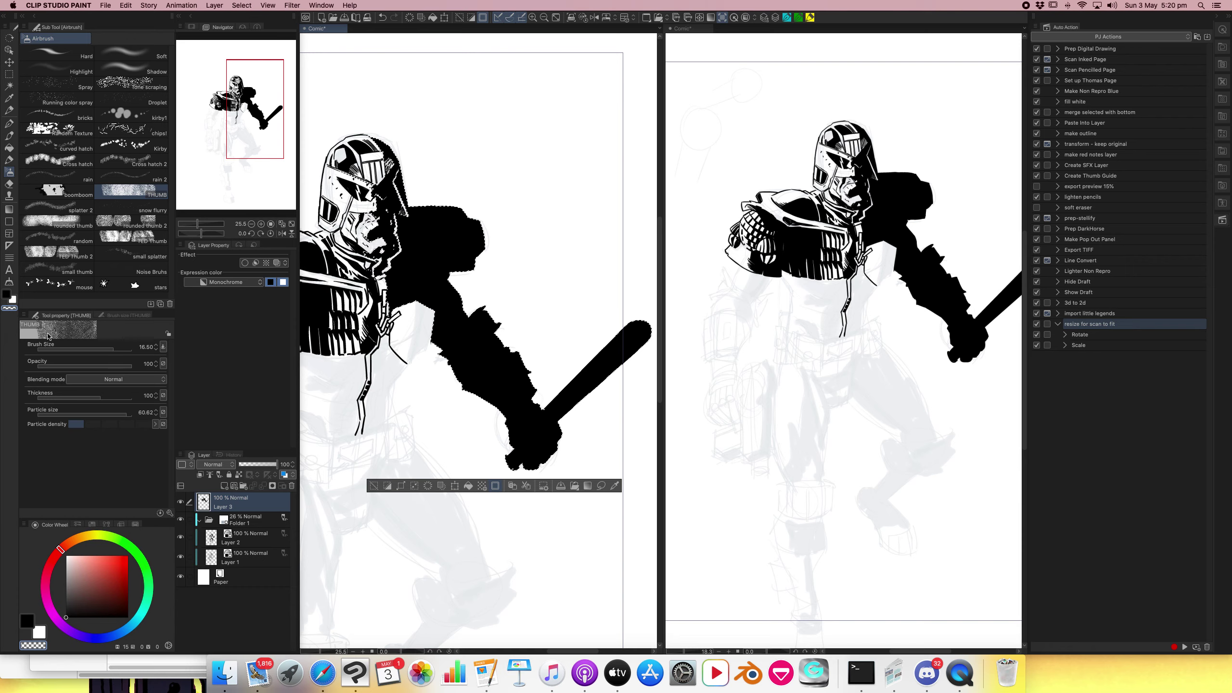
key(Tab)
drag(481, 340, 493, 404)
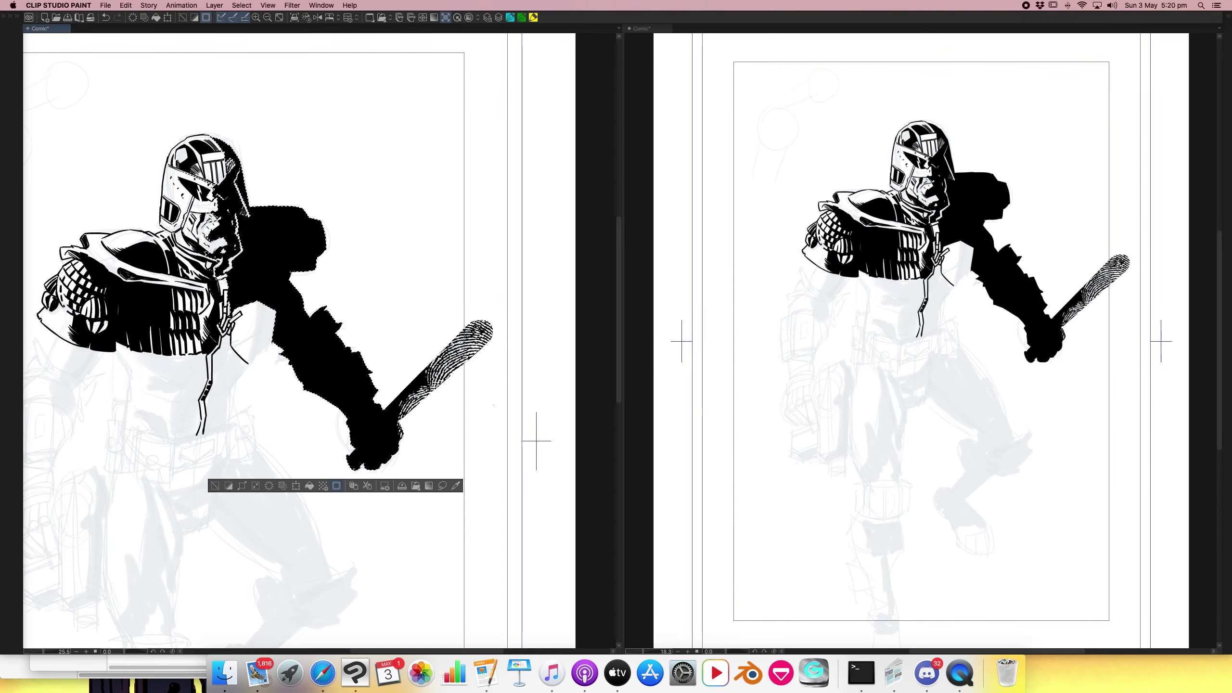
click(439, 368)
click(398, 403)
click(340, 396)
click(325, 347)
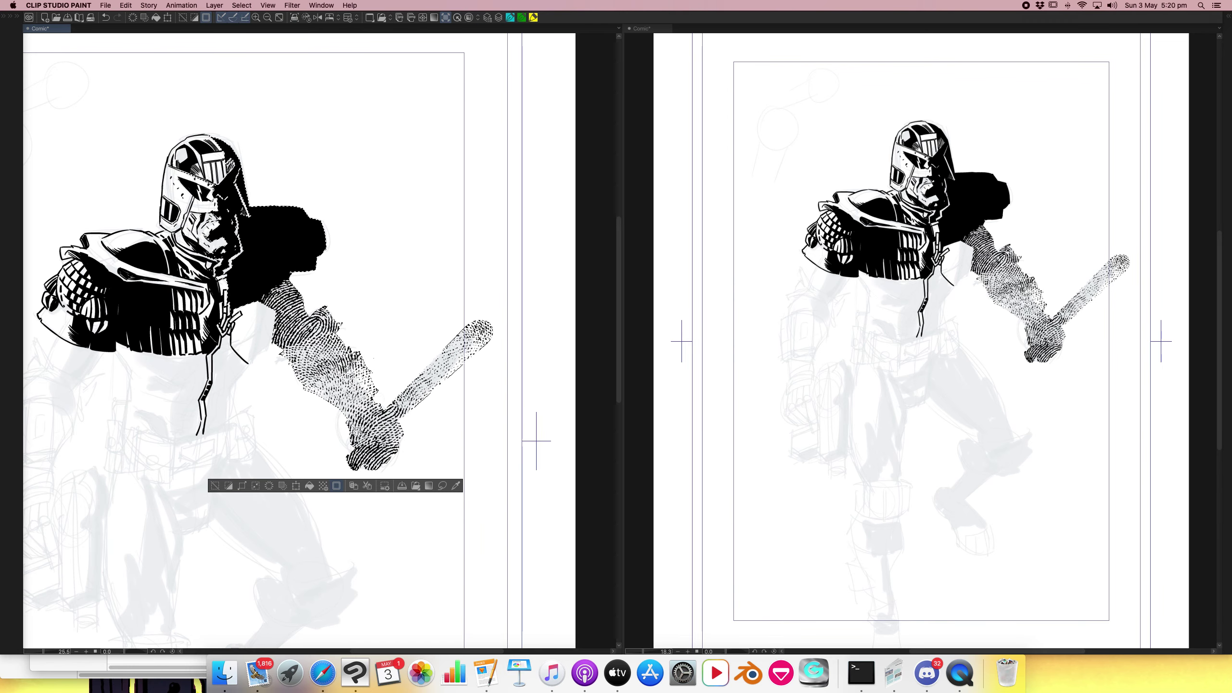
drag(287, 240, 371, 422)
click(456, 349)
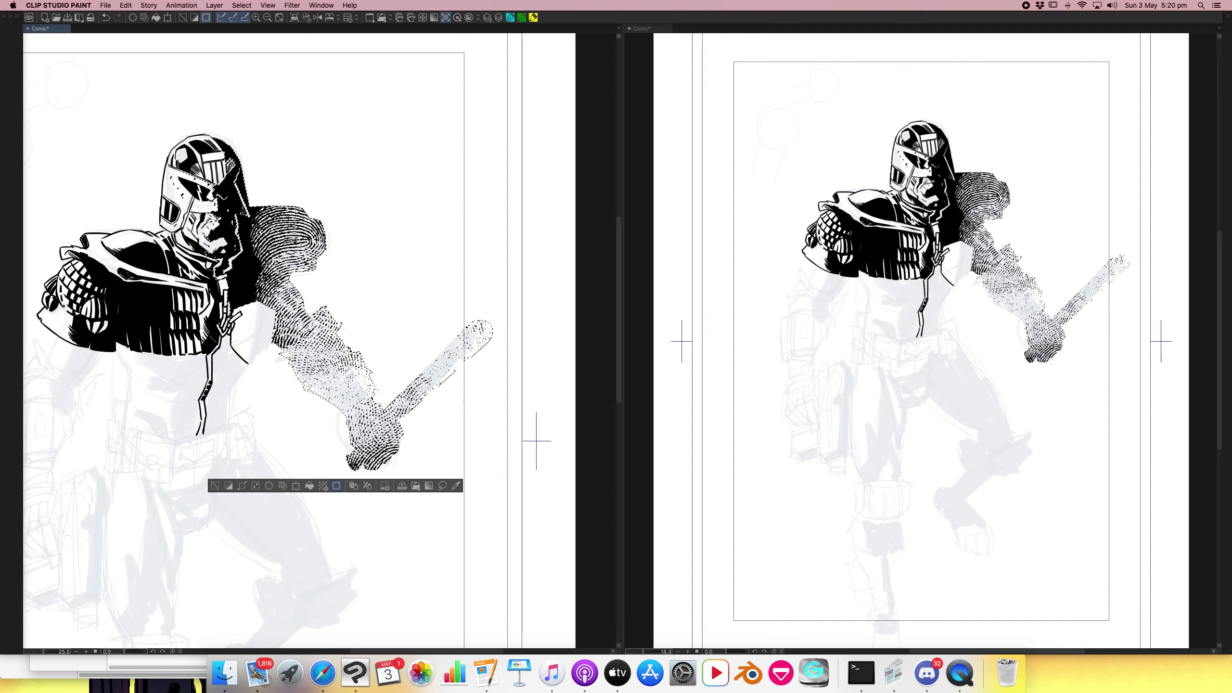
Darken the textured shoulder, arm, fist and baton with black THUMB airbrush marks, keeping fine white flecks, and clear the selection.
click(281, 298)
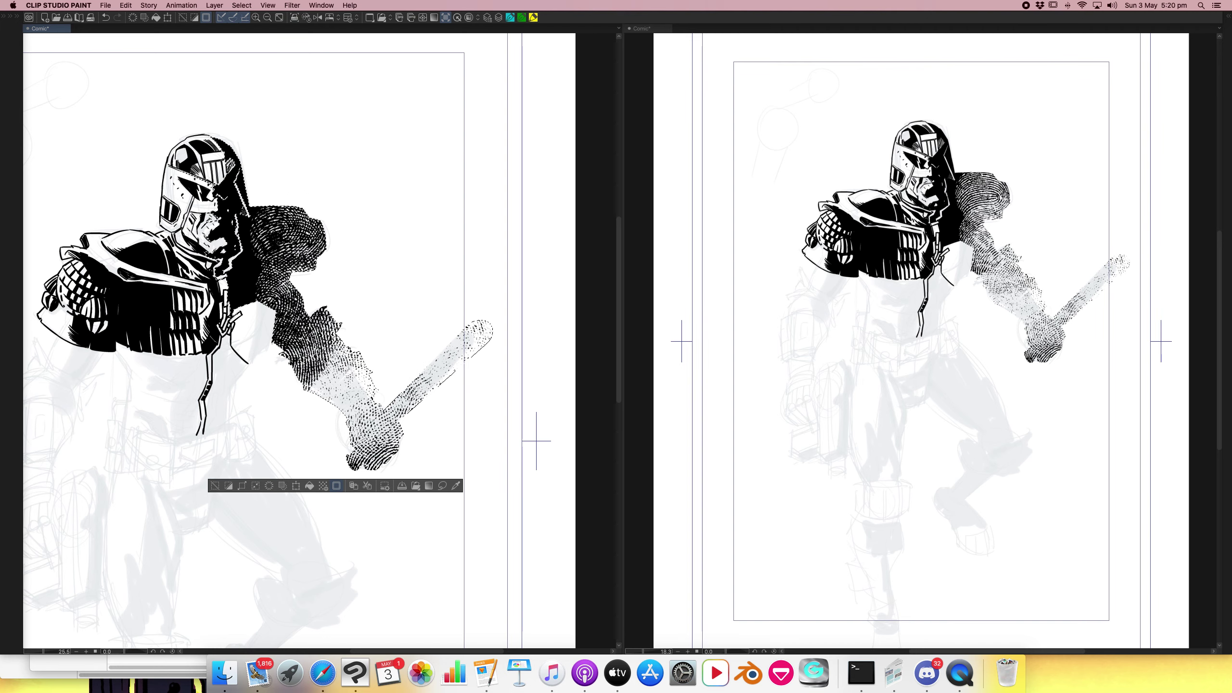
key(super+z)
key(super+z)
key(super+z)
key(super+z)
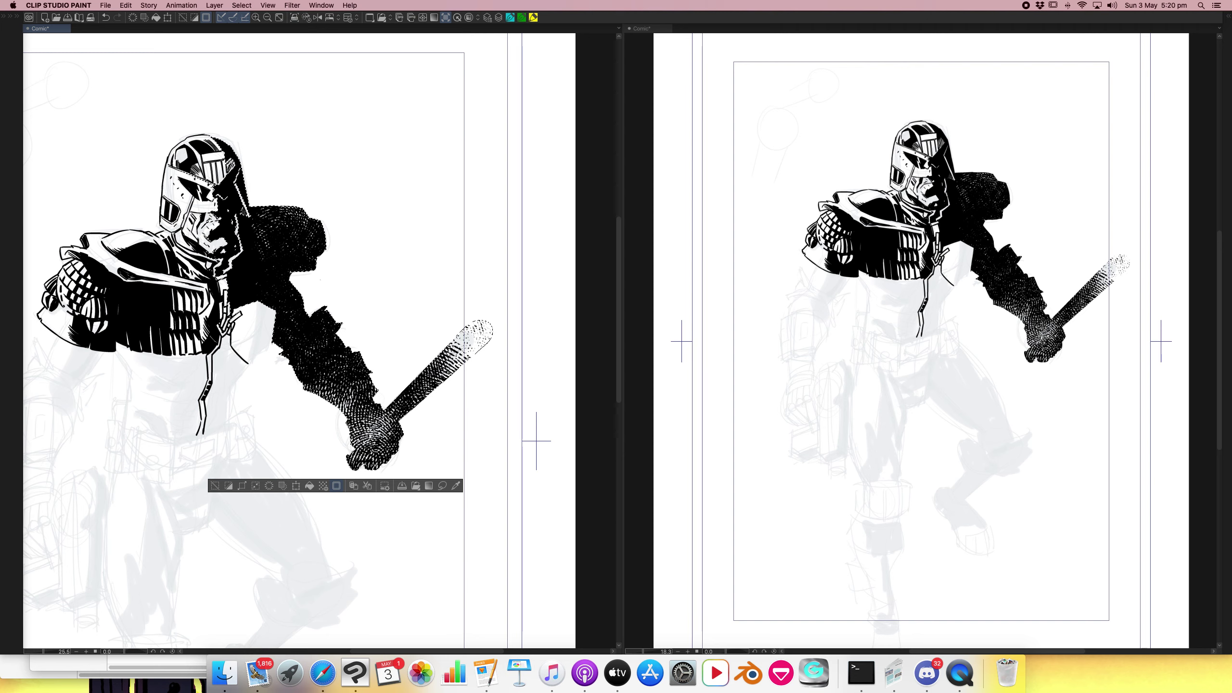
key(super+z)
key(super+z)
key(super+z)
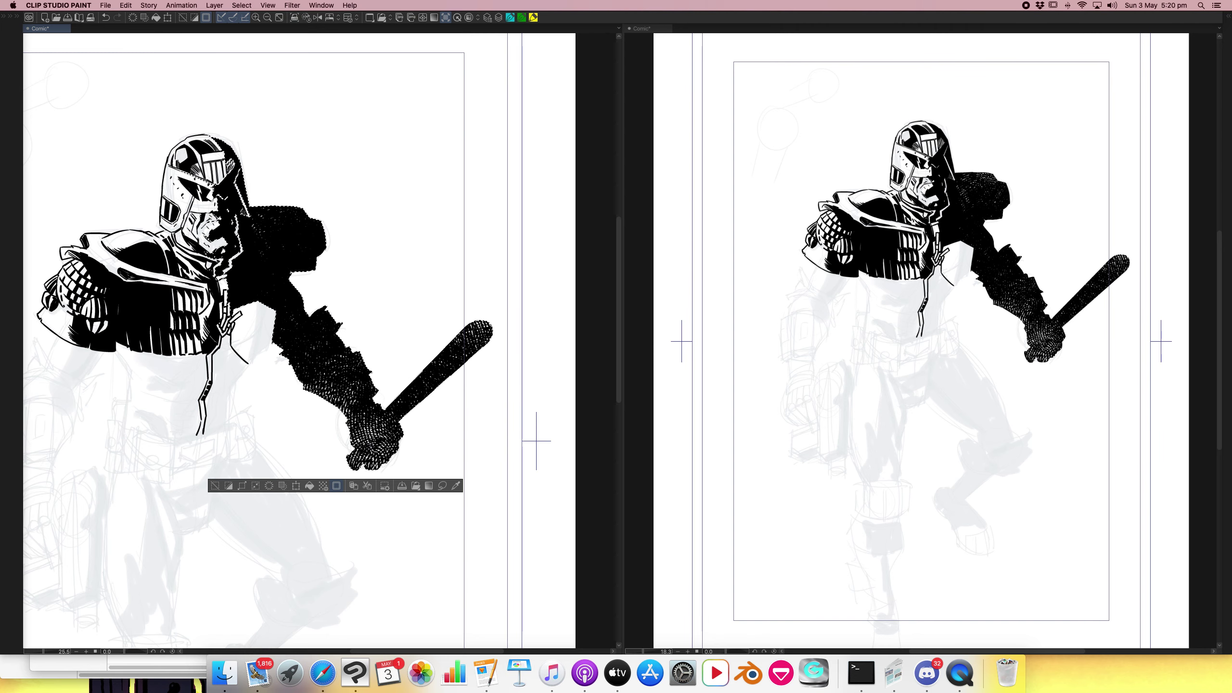
key(super+d)
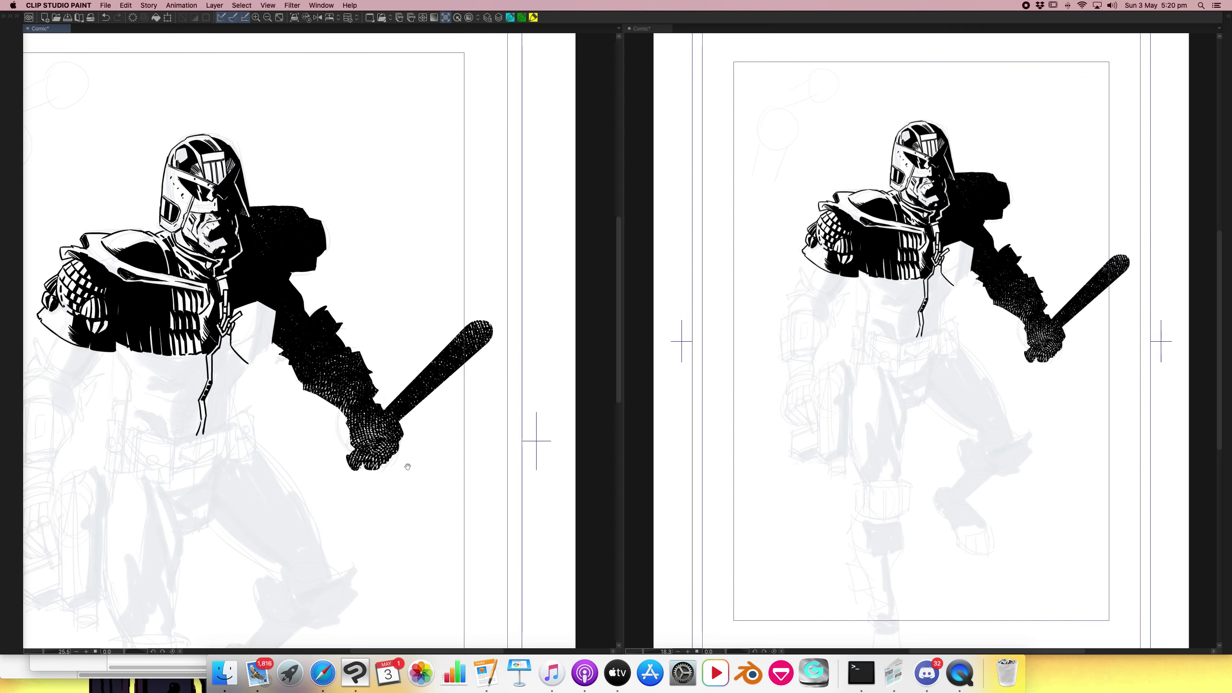
Raise the opacity of the draft sketch folder, Folder 1, to 100%.
mouse_move(408, 466)
mouse_down()
mouse_move(459, 383)
mouse_move(461, 341)
mouse_move(509, 412)
mouse_move(558, 422)
mouse_up()
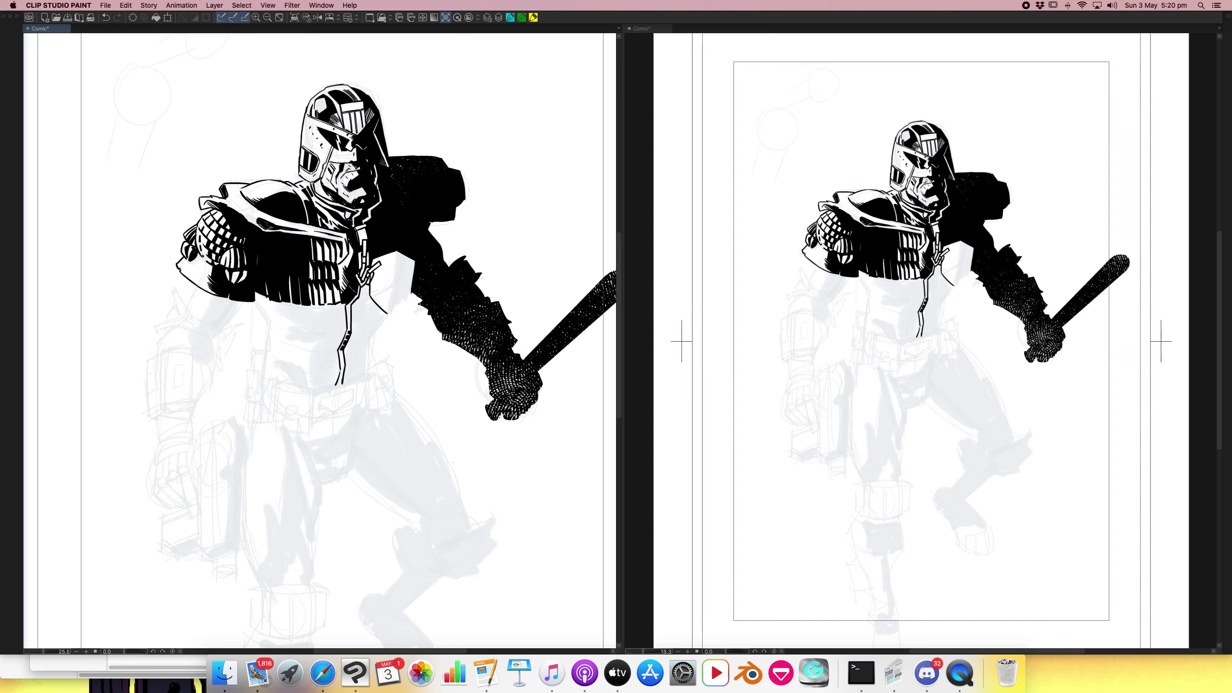
drag(452, 452, 469, 481)
drag(476, 397, 453, 367)
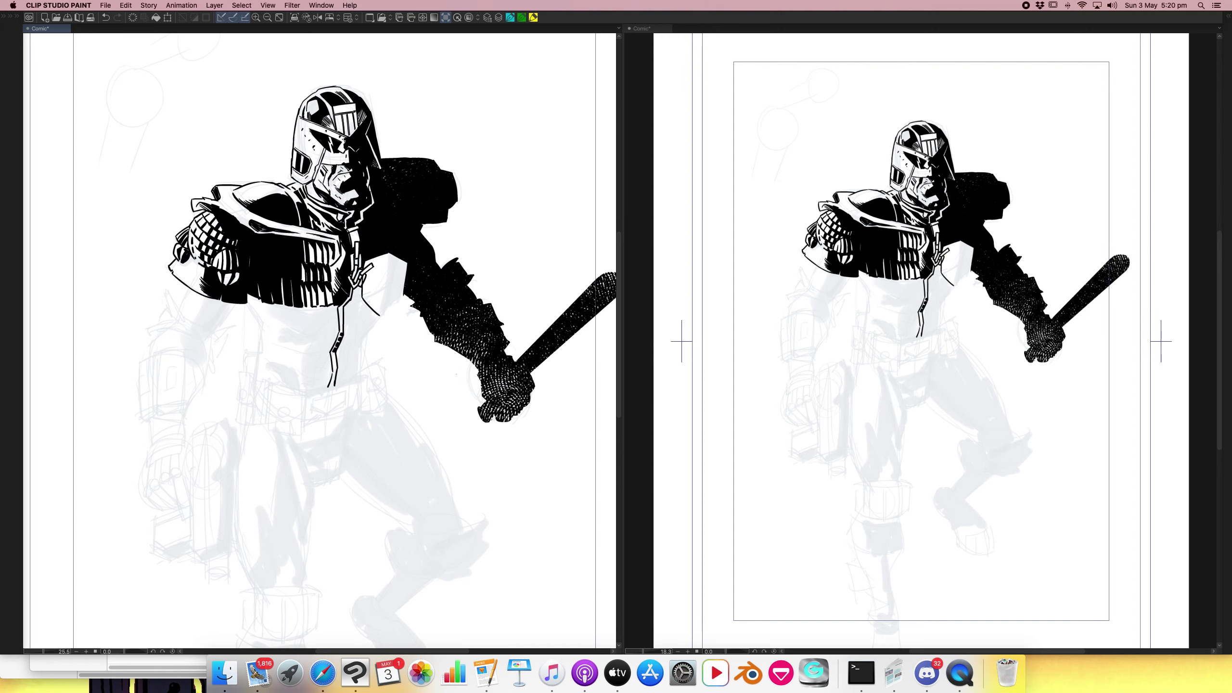
key(Tab)
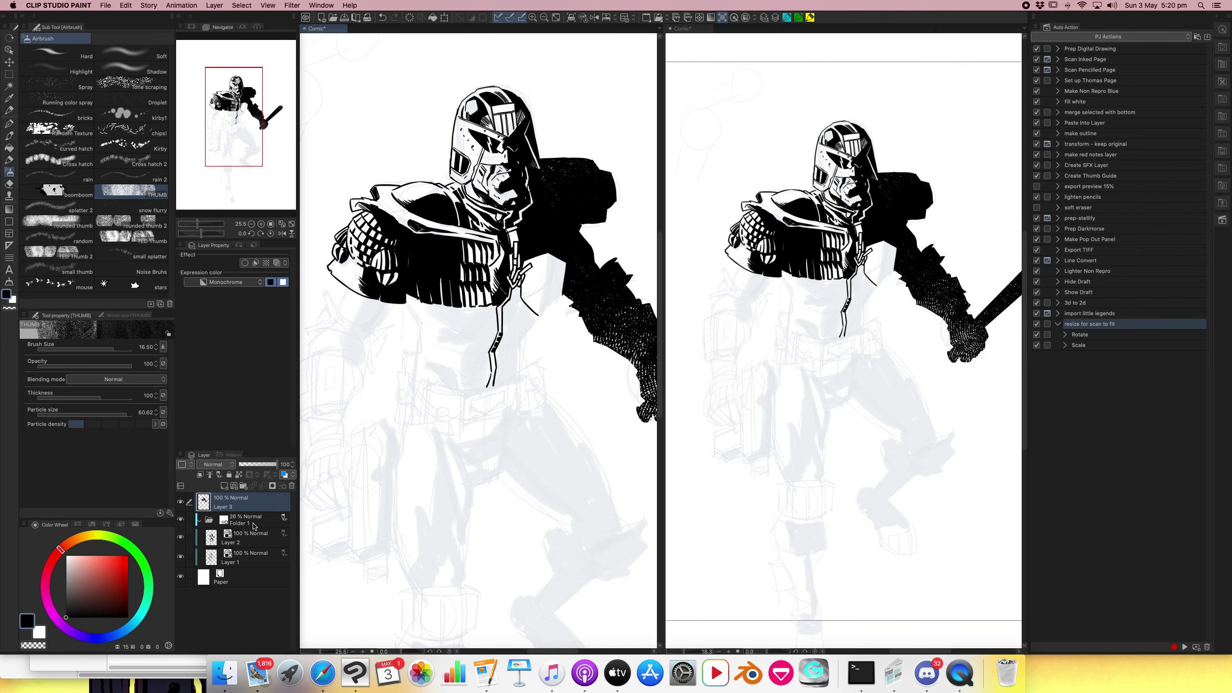
click(254, 524)
drag(274, 469, 308, 474)
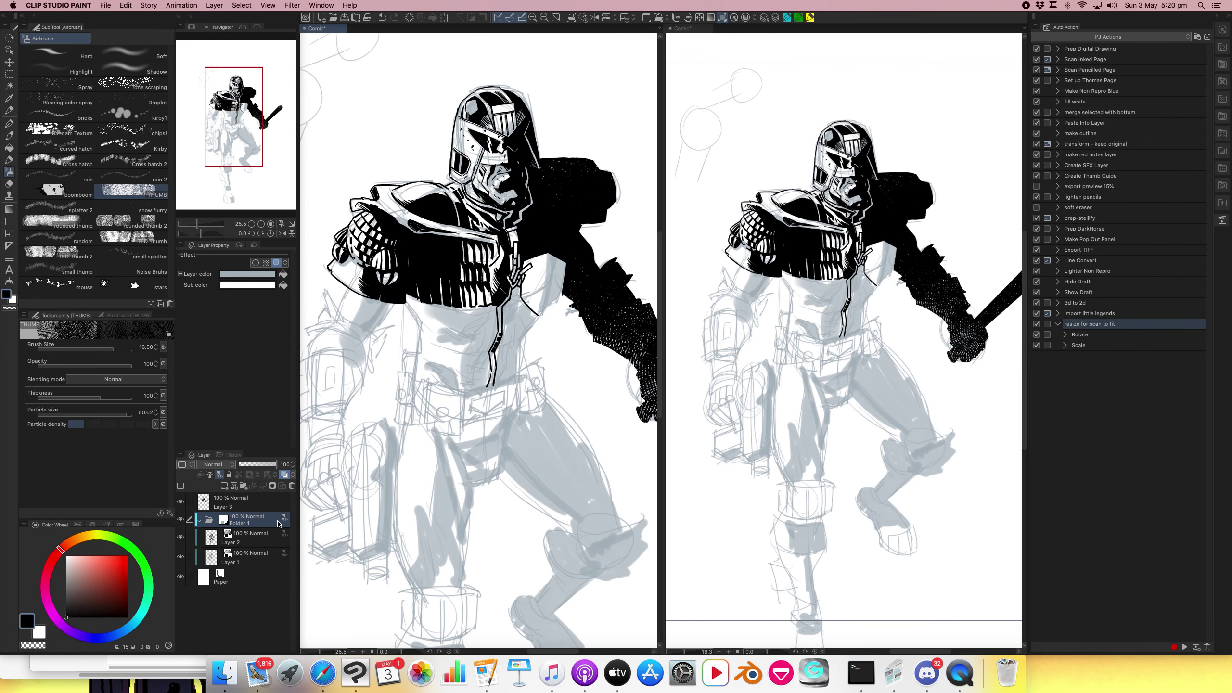
Toggle the visibility of the grey shading layer and the draft folder to compare the line sketch, inks and full draft.
click(180, 538)
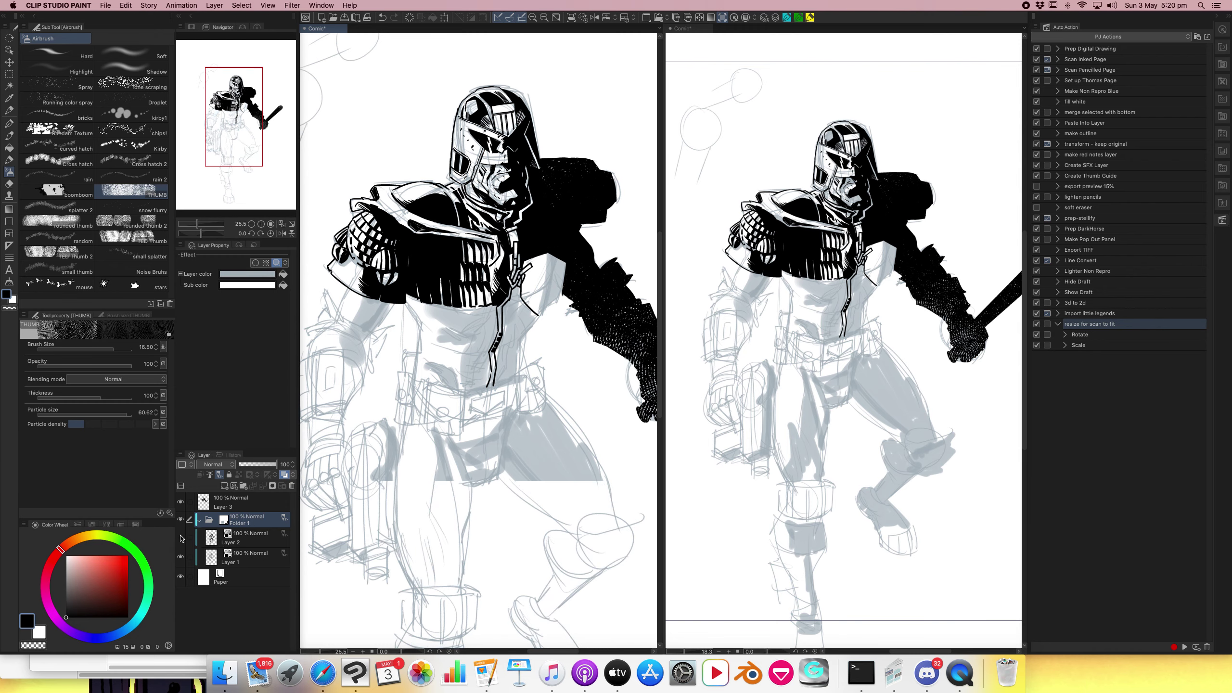
scroll(412, 526, down, 3)
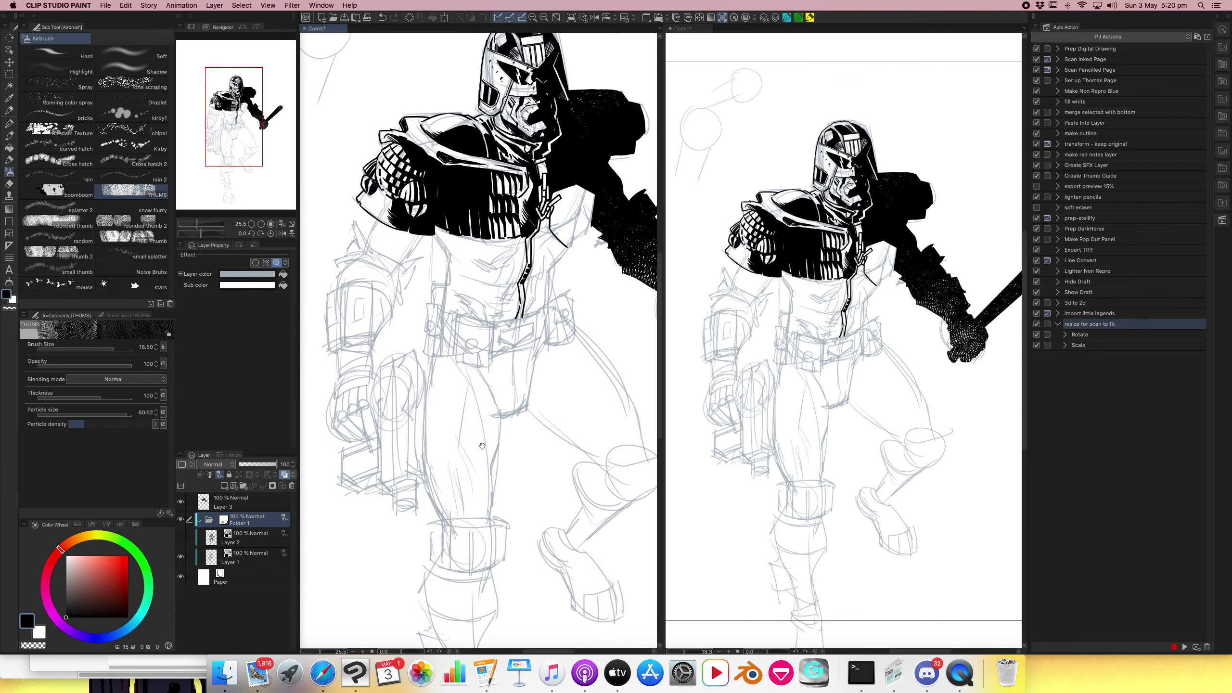
scroll(393, 532, up, 4)
click(181, 519)
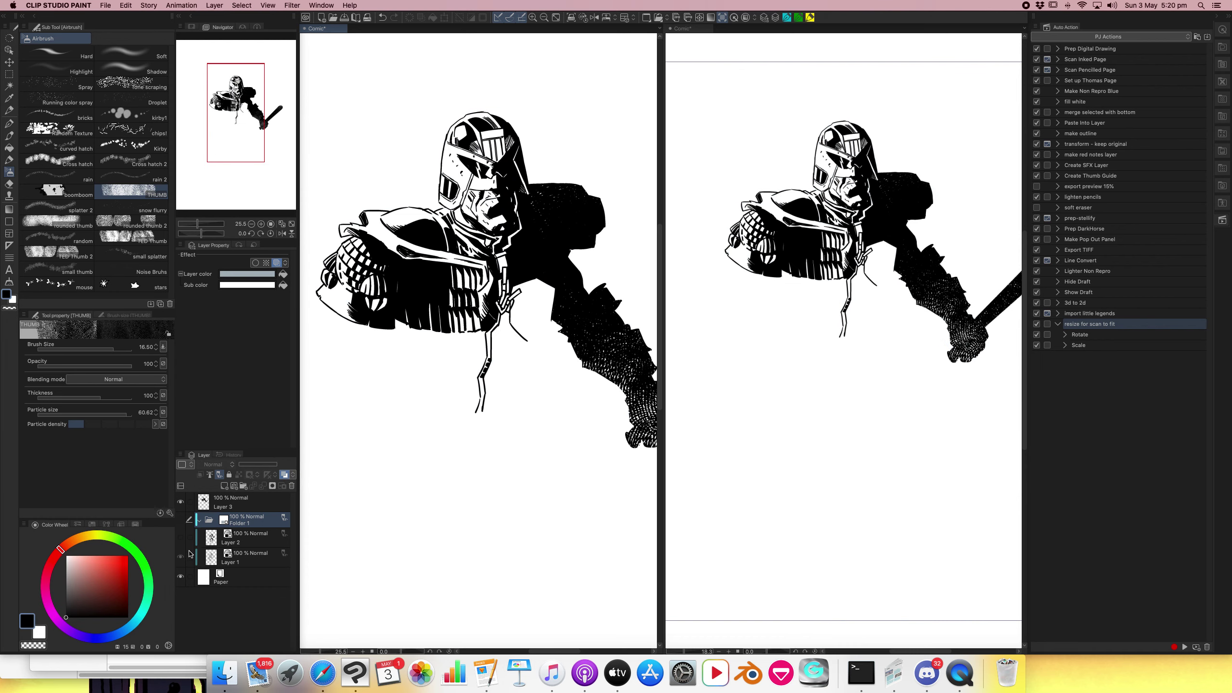
click(181, 519)
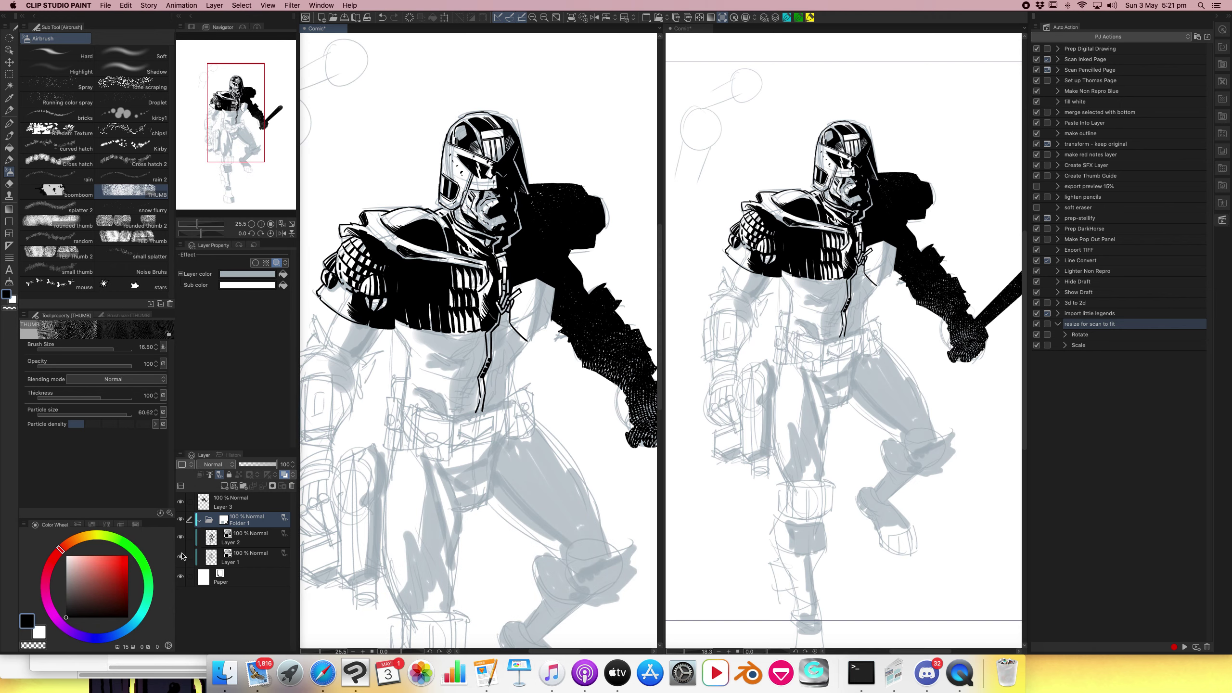
click(960, 673)
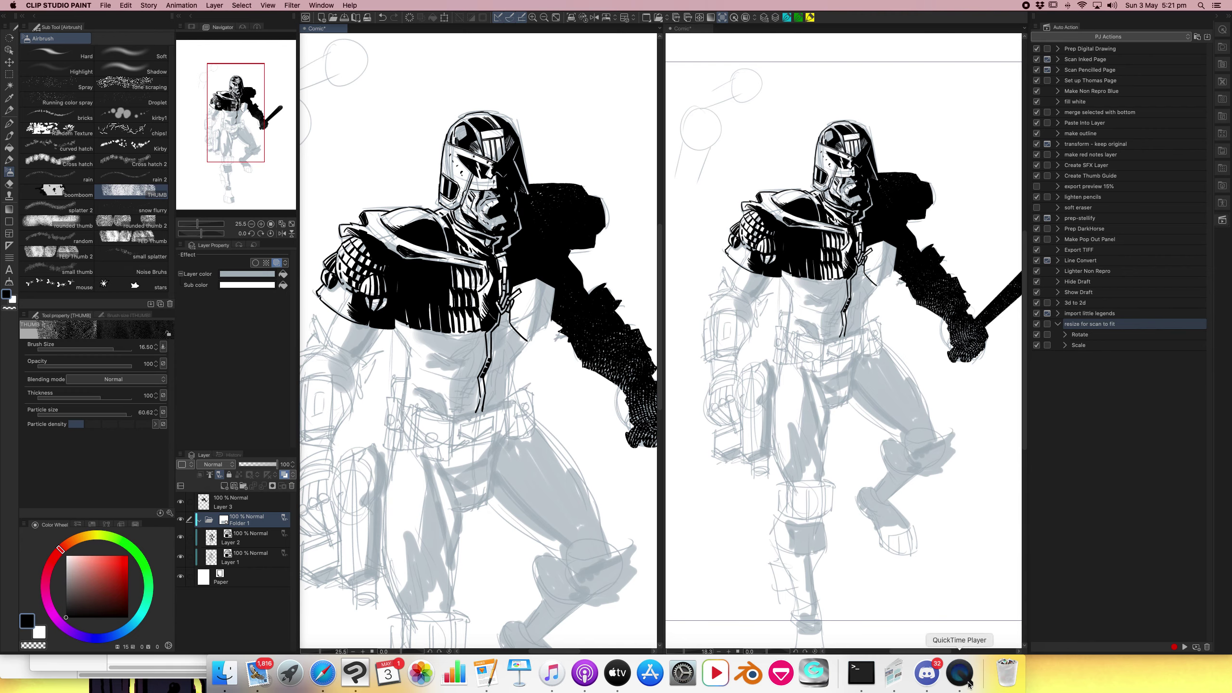
click(751, 327)
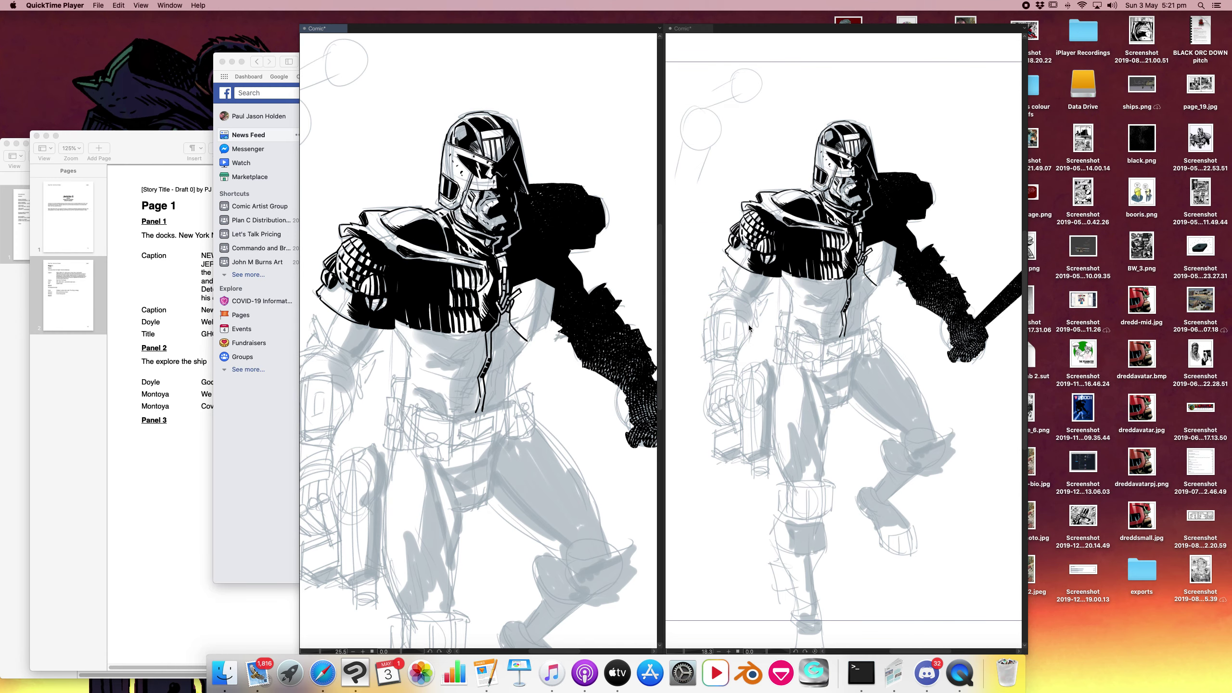
click(102, 5)
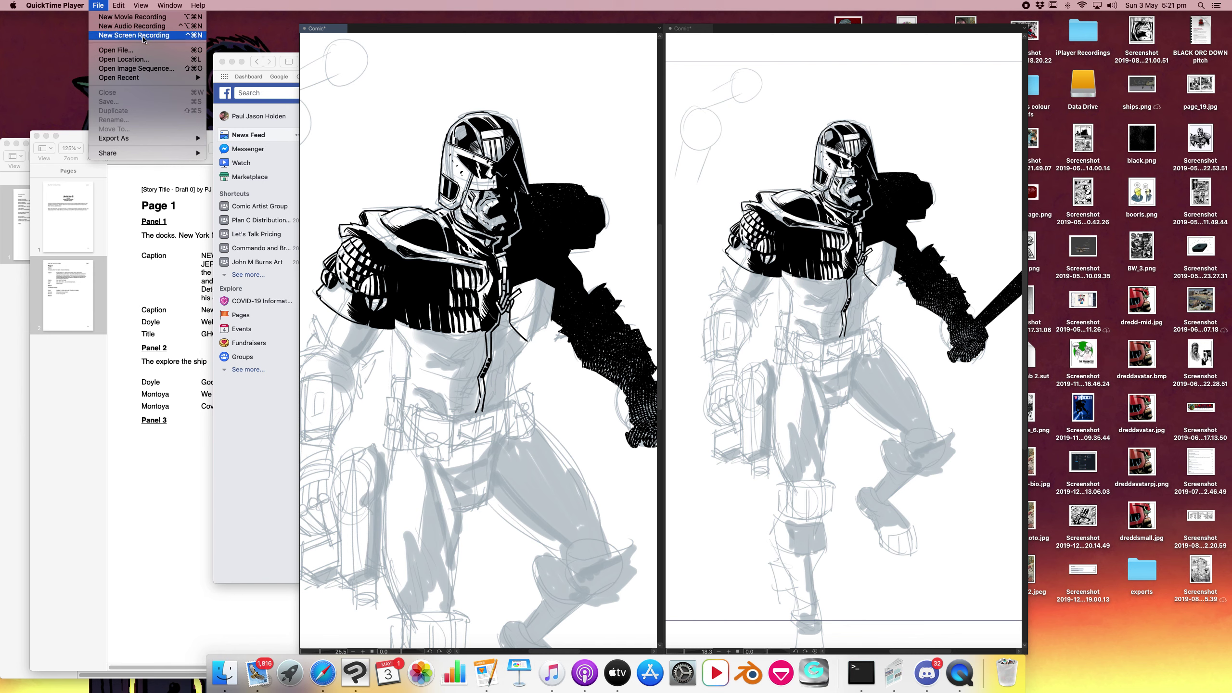